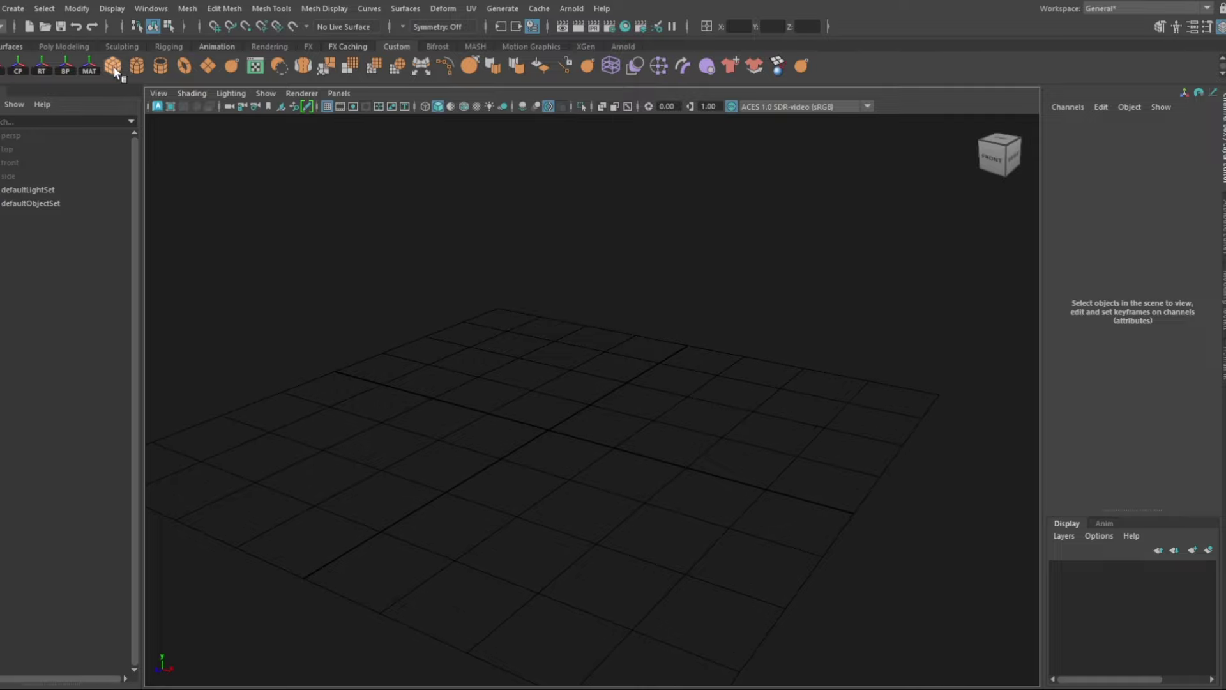
Step: Create the smooth spheres and lattice-deform the upper one into a cone, baking the shape
click(115, 67)
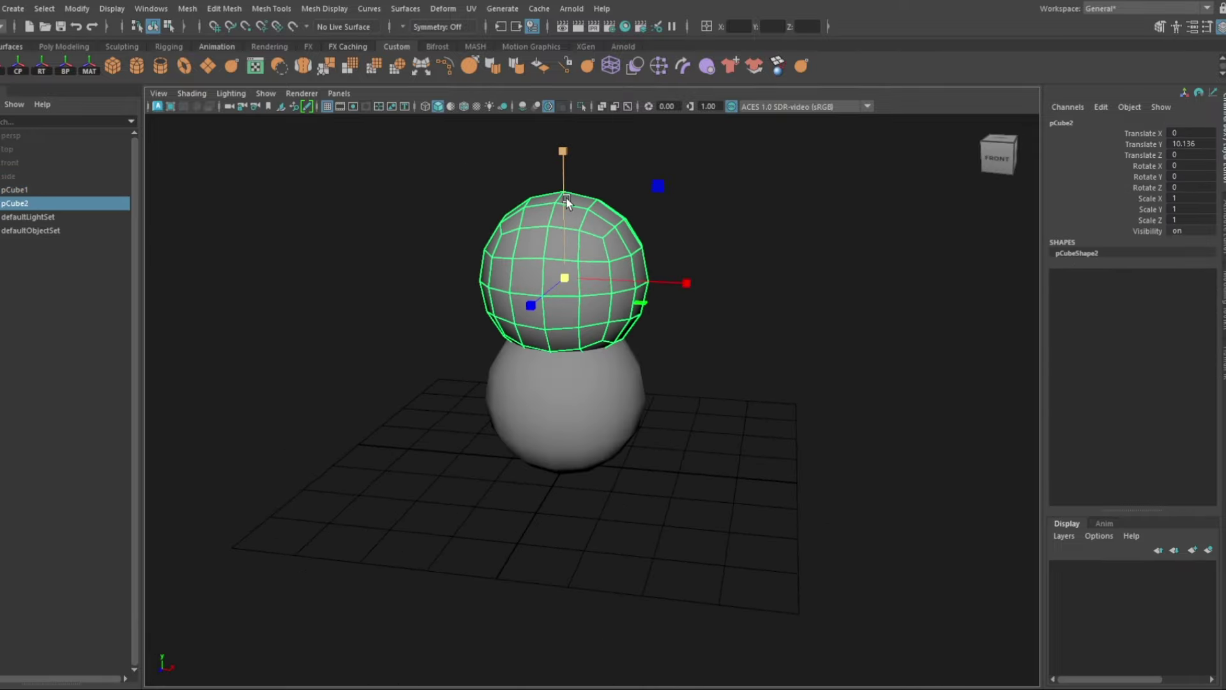
click(615, 67)
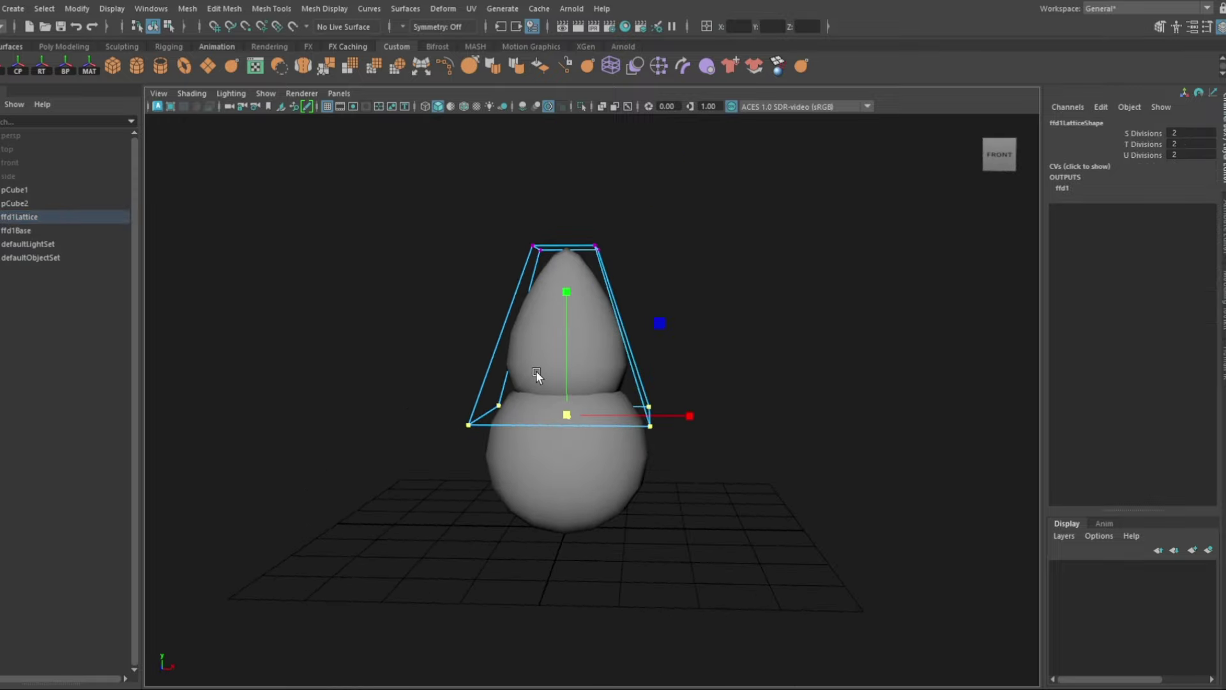
key(F8)
drag(566, 207, 565, 245)
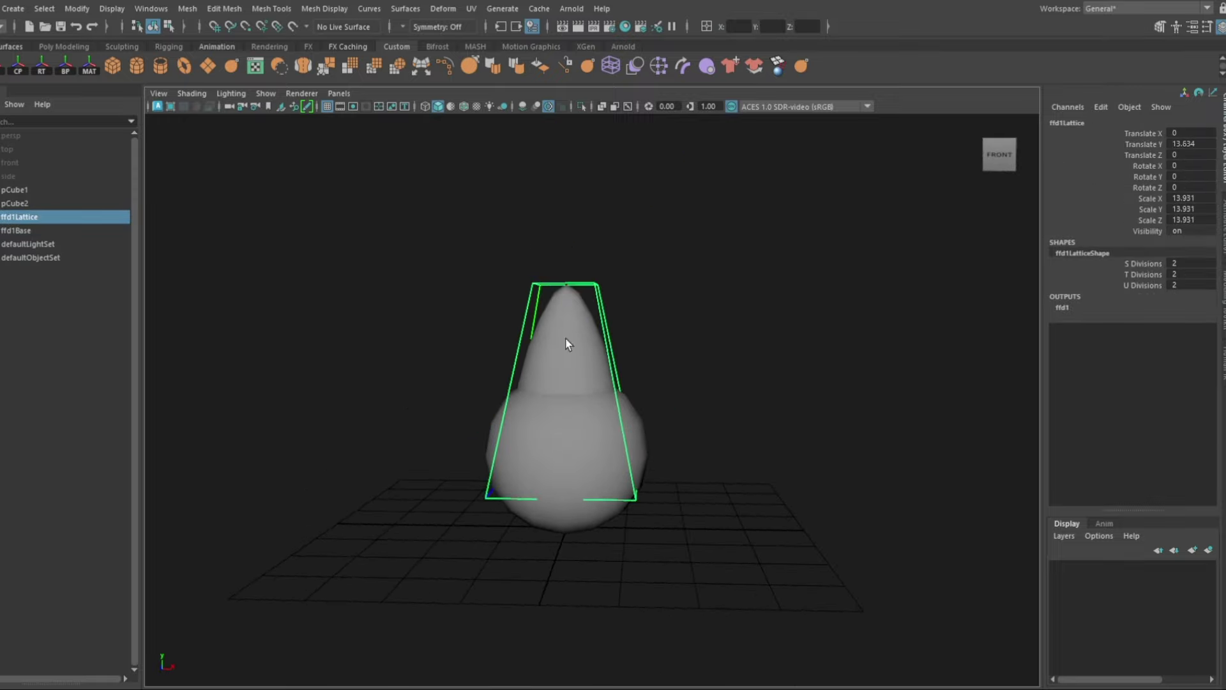
key(alt+shift+d)
Step: Soft-select and adjust the cone's vertices
click(575, 329)
key(F9)
scroll(549, 348, up, 3)
key(b)
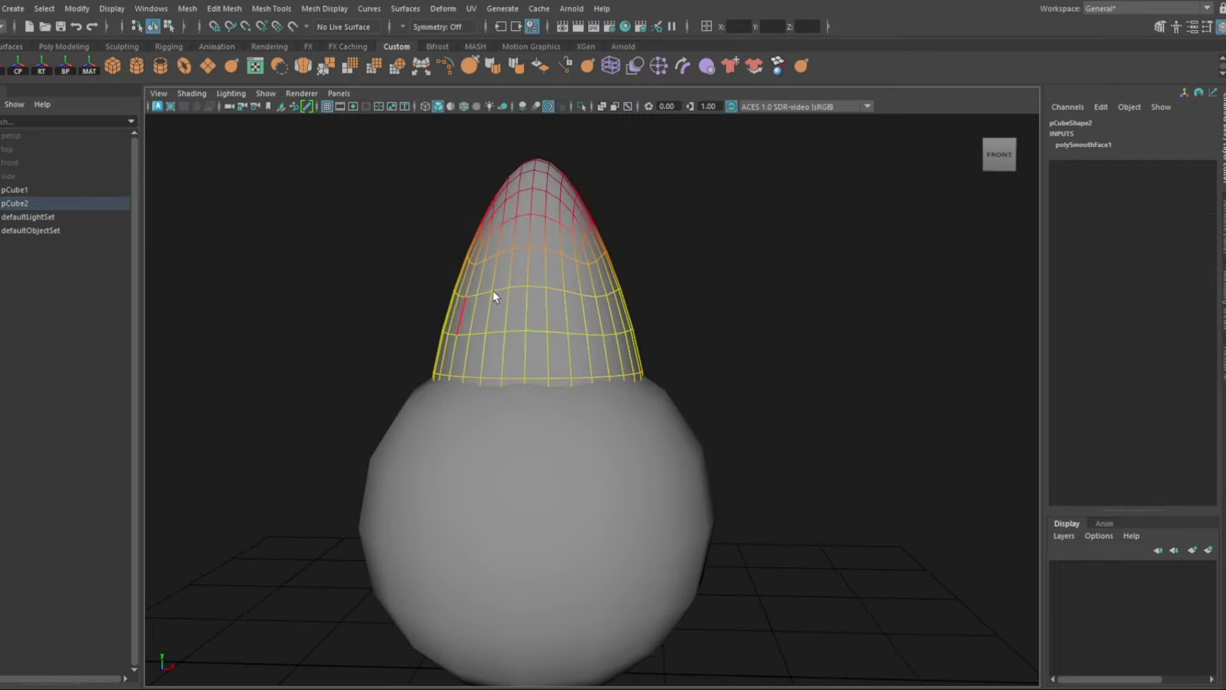
click(551, 236)
key(F8)
Step: Widen and reshape the cone's base edge loop so it flares over the sphere
click(709, 332)
mouse_move(708, 332)
alt+mouse_down()
mouse_move(616, 387)
mouse_move(546, 312)
alt+mouse_up()
click(545, 312)
click(548, 391)
key(w)
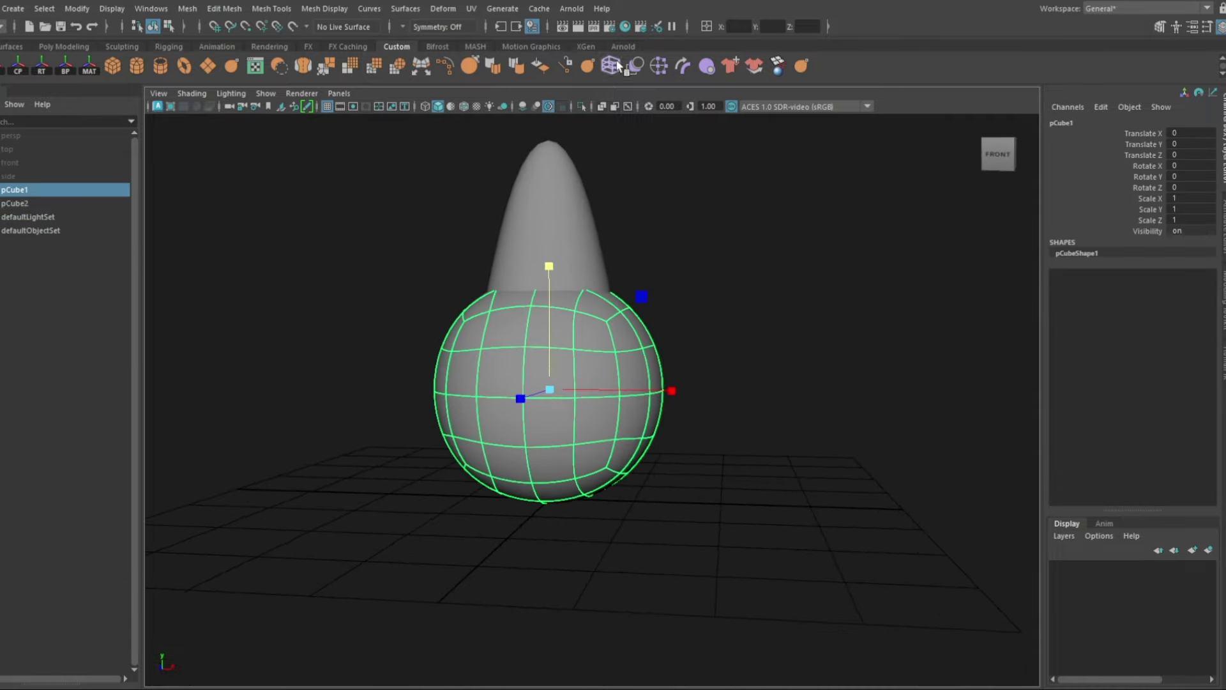
key(F8)
key(ctrl+z)
key(ctrl+z)
key(ctrl+z)
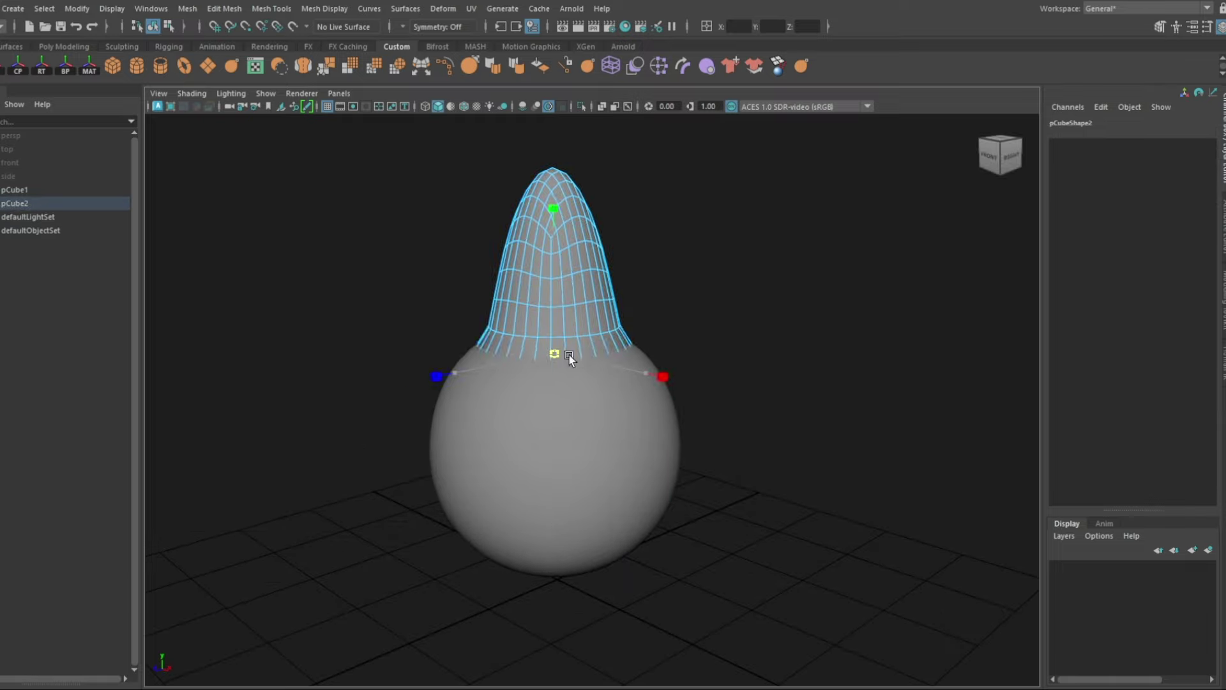
key(ctrl+z)
mouse_move(553, 309)
shift+right_down()
mouse_move(547, 339)
mouse_move(705, 345)
shift+right_up()
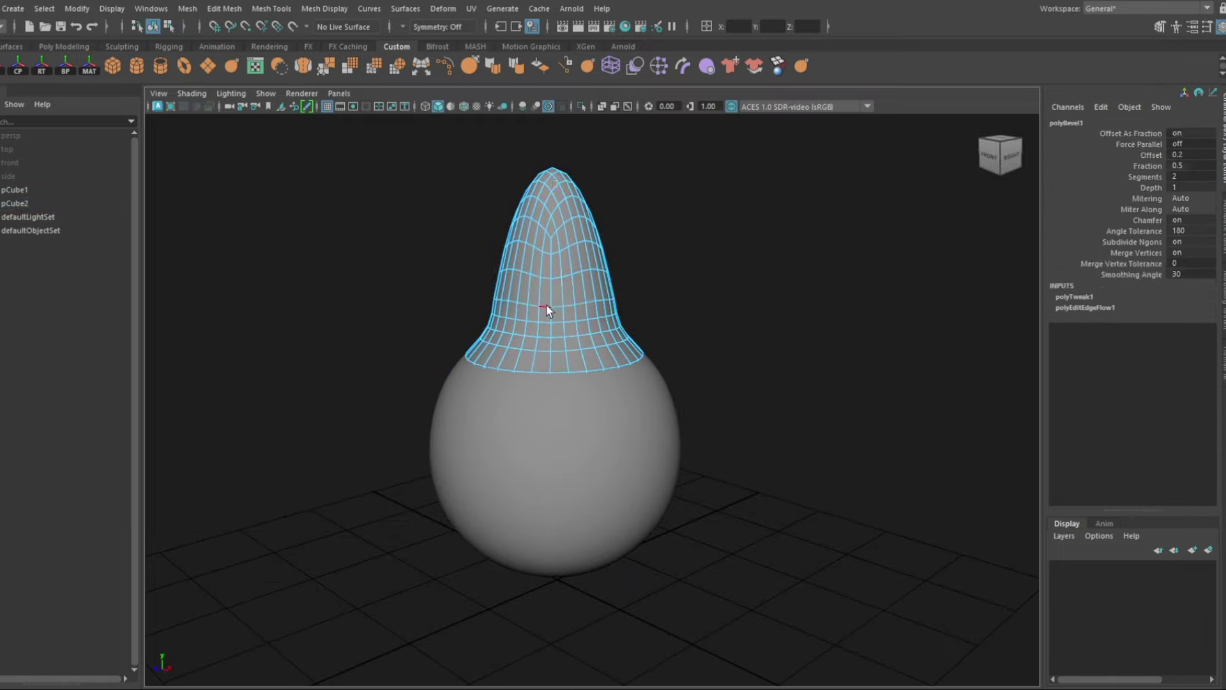
Step: Smooth the cone's edge loop, then group the leg and mirror it into a second leg
key(q)
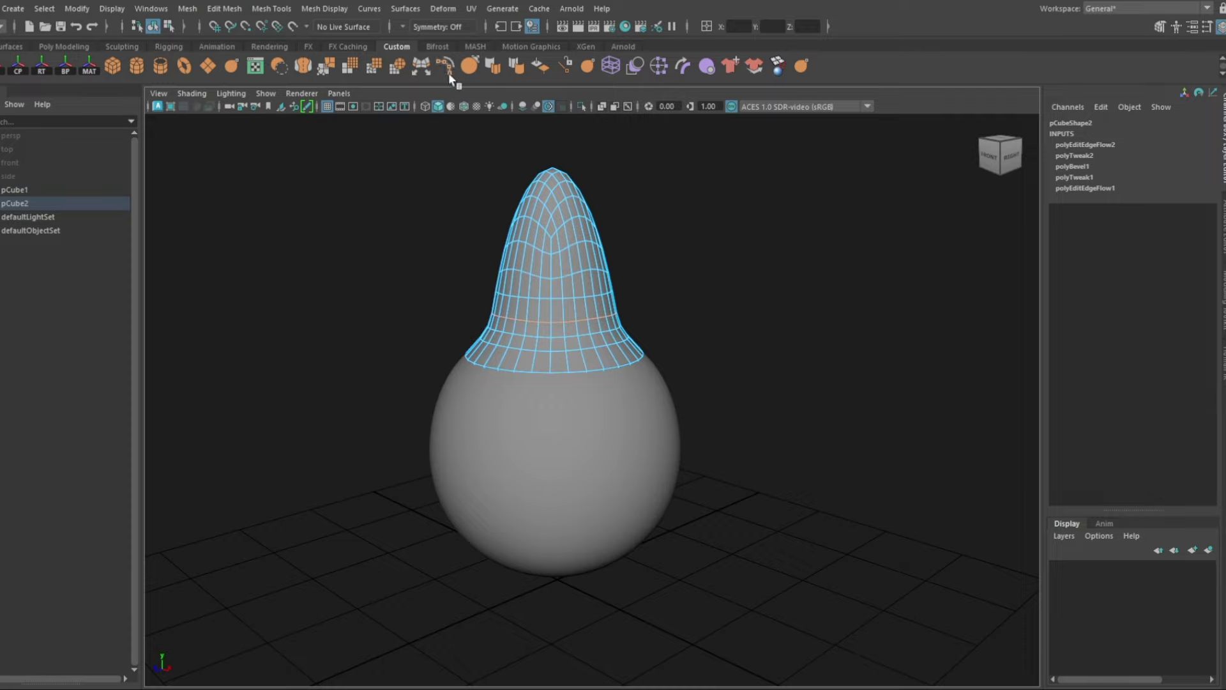
shift+right_drag(544, 356, 565, 391)
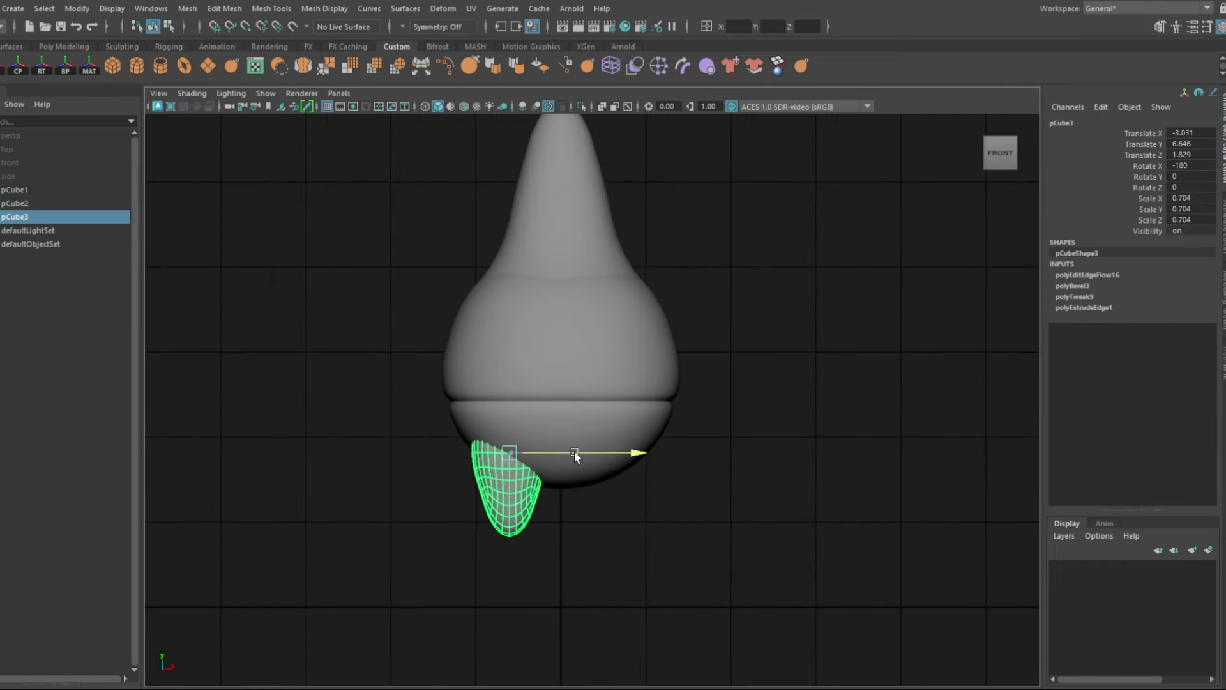
key(ctrl+g)
key(ctrl+shift+d)
click(840, 406)
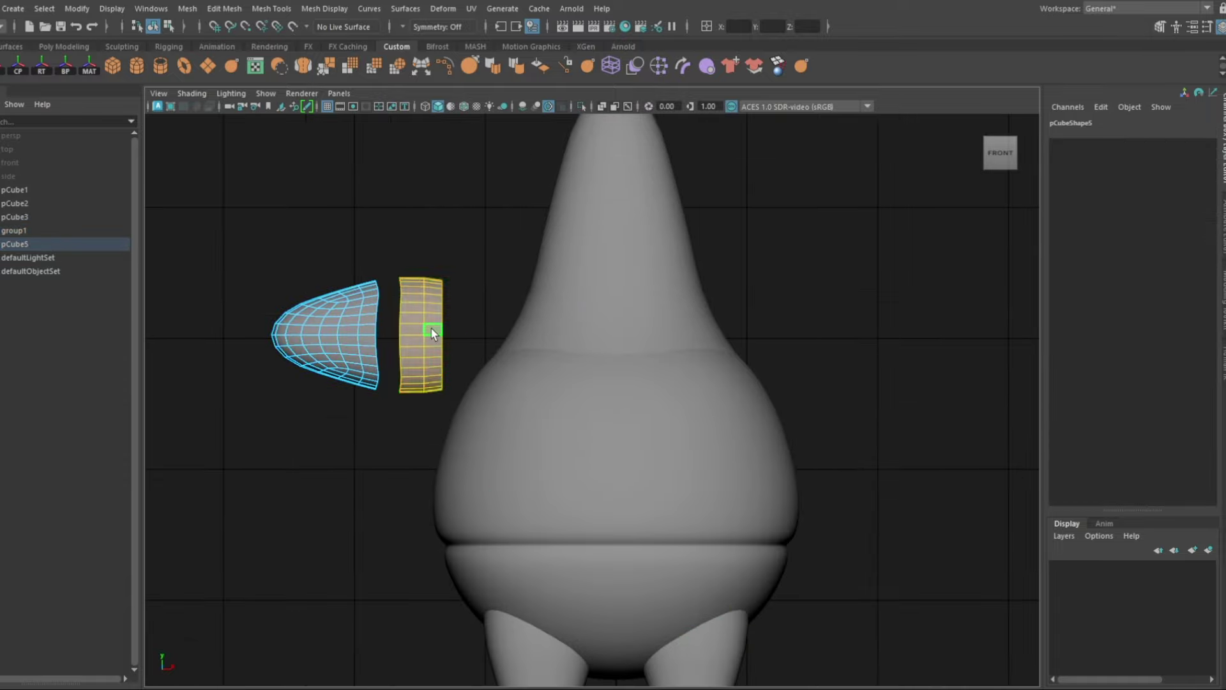
Step: Delete the cup's side faces, extrude the border edge into a long tube, and add edge loops
key(Delete)
key(w)
key(b)
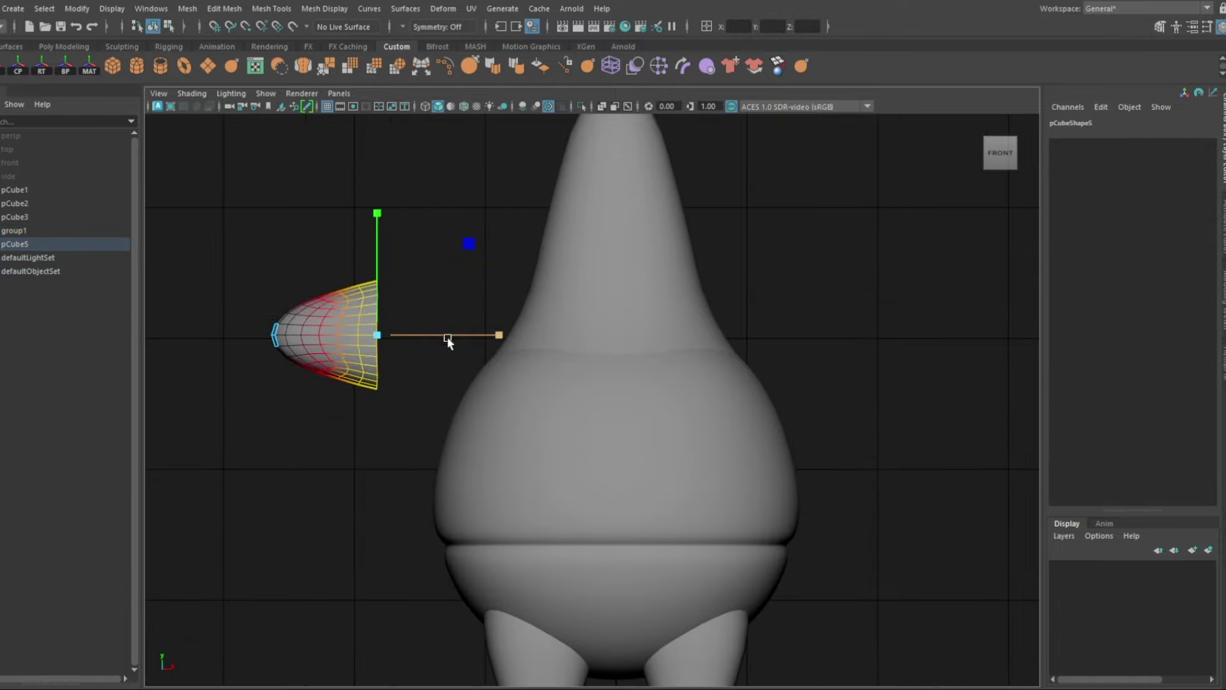
key(ctrl+e)
drag(376, 334, 514, 335)
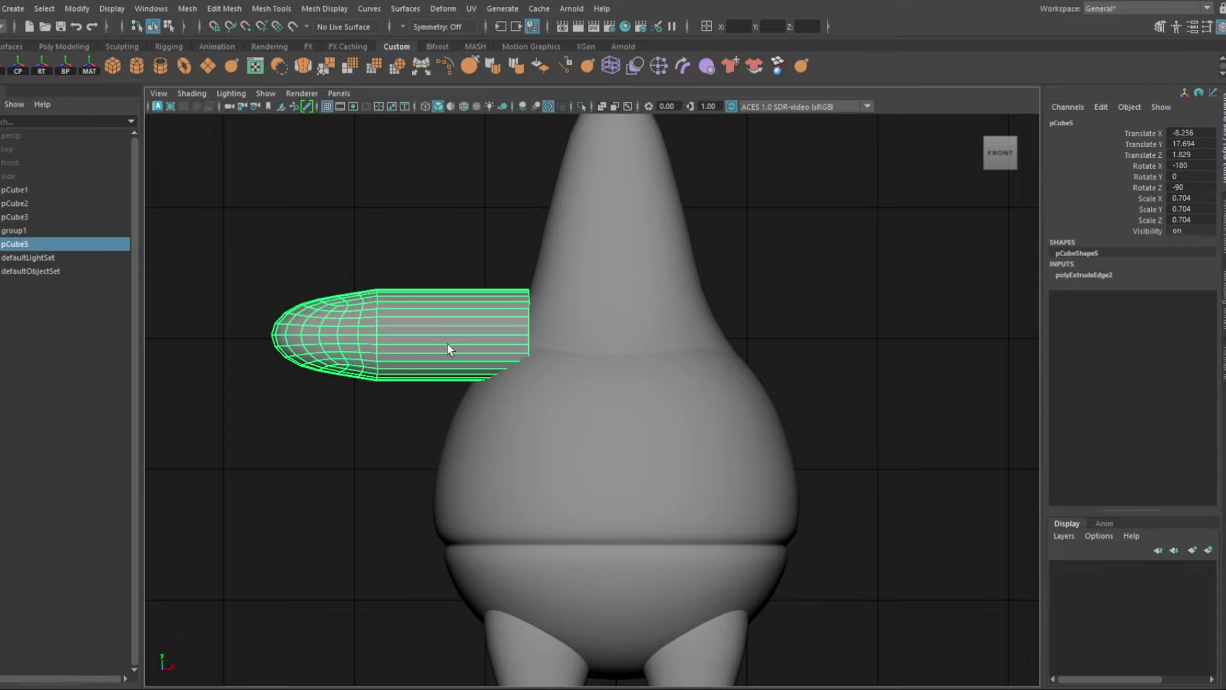
click(373, 322)
key(ctrl)
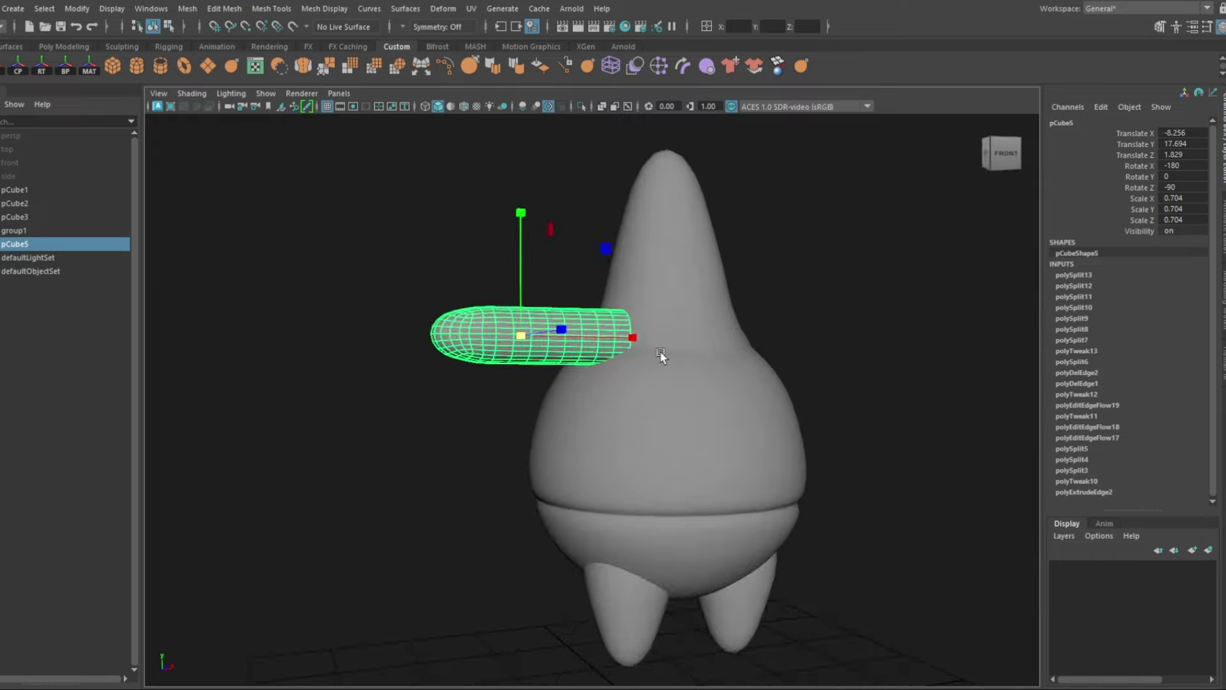
Step: Shape the arm tube with a lattice deformer and bake the result
key(F8)
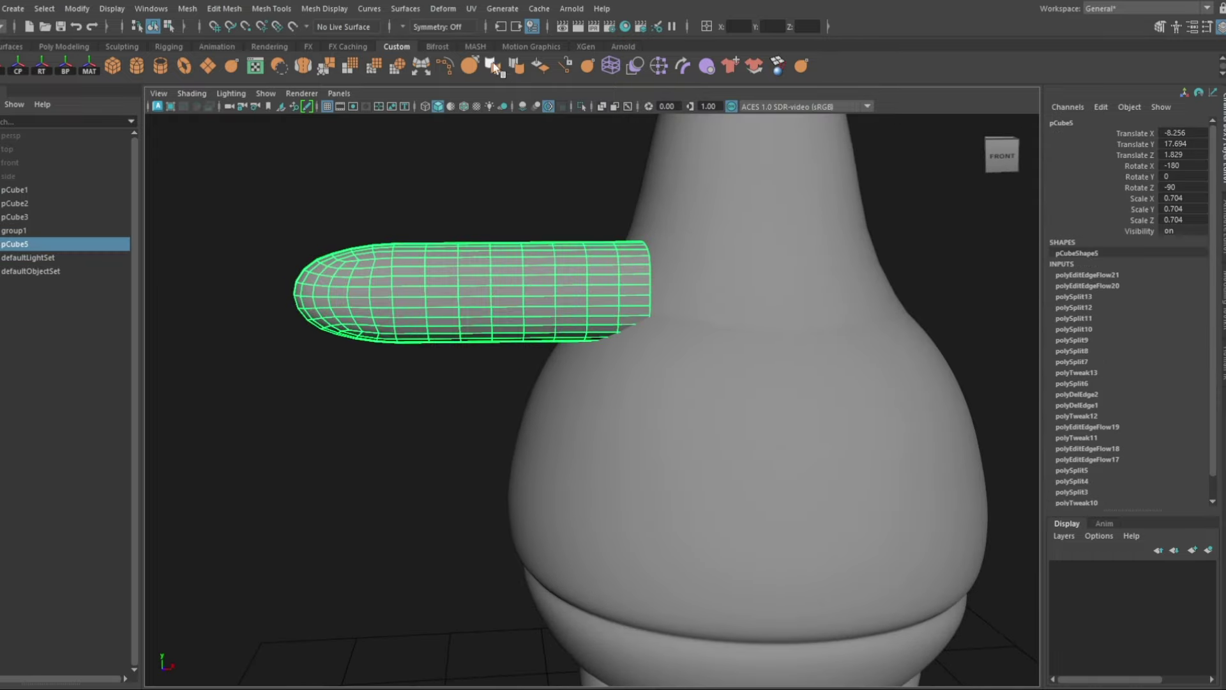
click(493, 66)
key(F8)
drag(247, 204, 334, 407)
alt+middle_drag(334, 407, 449, 272)
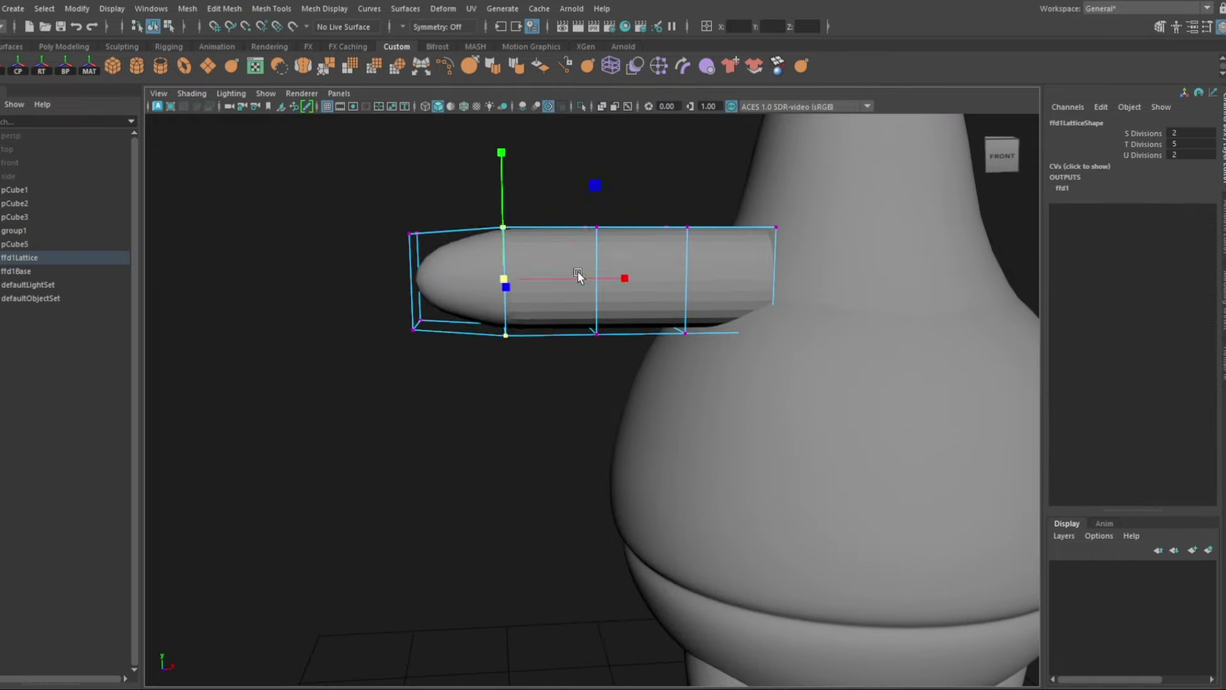
mouse_move(577, 275)
alt+mouse_down()
mouse_move(610, 280)
mouse_move(586, 267)
alt+mouse_up()
key(Delete)
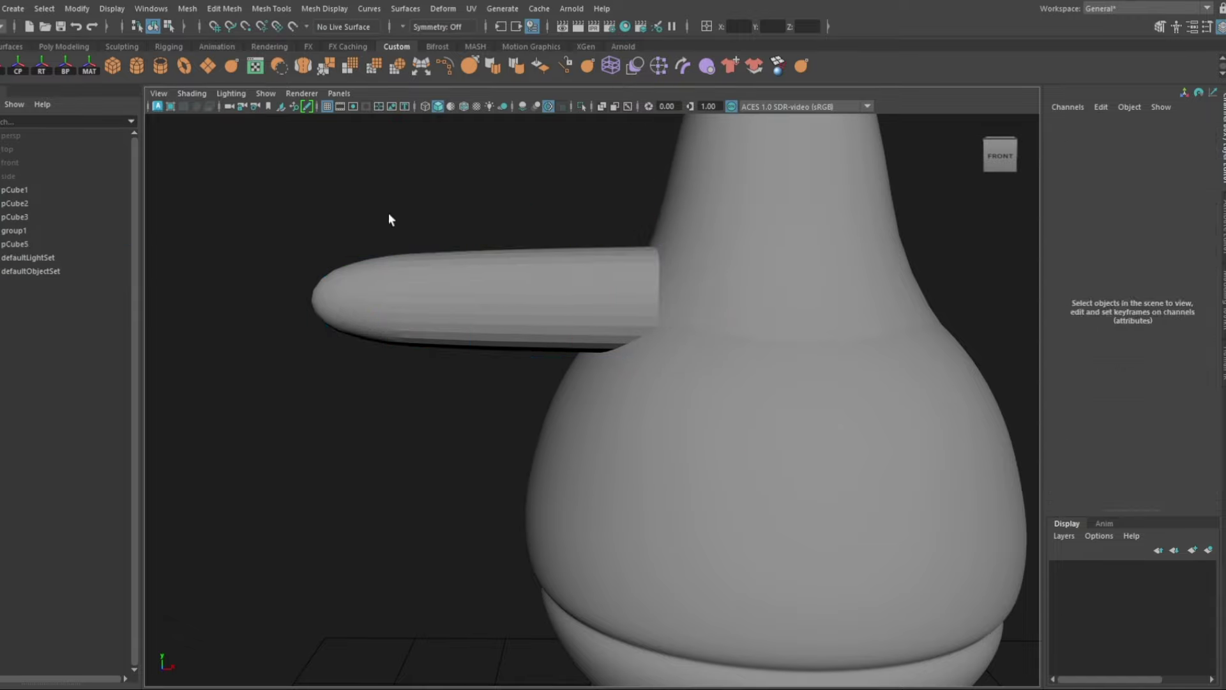
Step: Isolate the arm, delete its extra edge loops and tidy its edges
click(411, 288)
key(ctrl+1)
mouse_move(411, 288)
alt+mouse_down()
mouse_move(454, 347)
mouse_move(483, 268)
mouse_move(527, 320)
mouse_move(751, 318)
mouse_move(757, 227)
alt+mouse_up()
key(Delete)
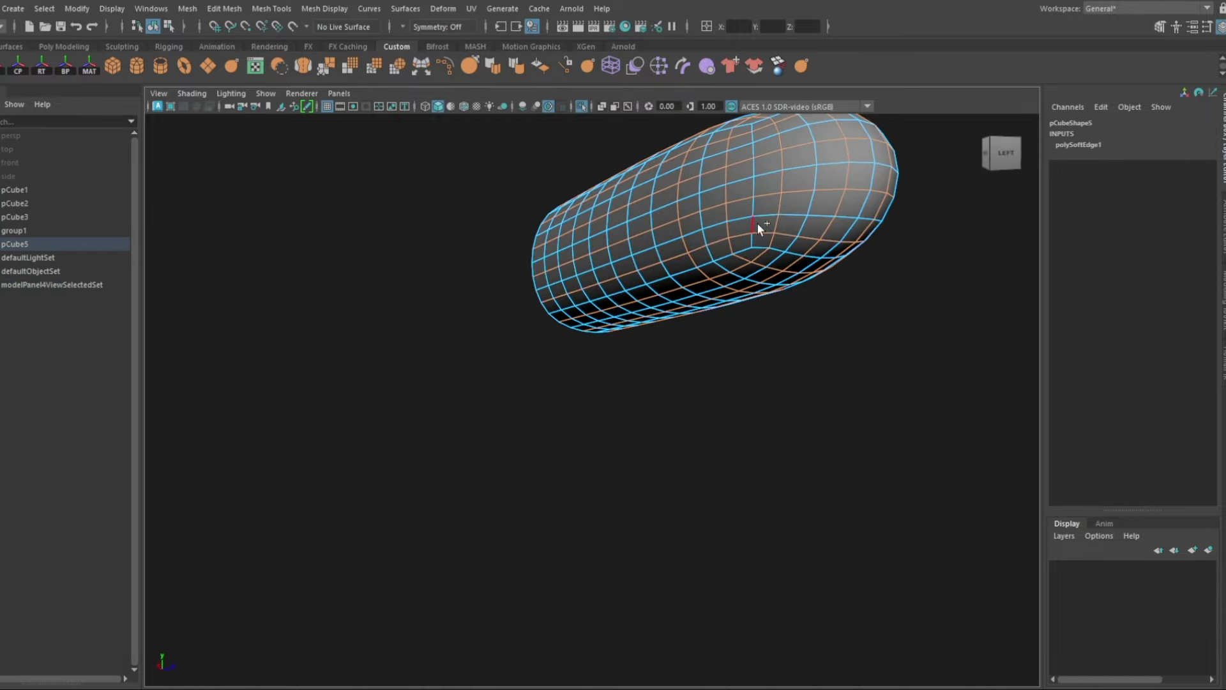
key(F8)
alt+right_drag(757, 228, 454, 342)
alt+drag(454, 342, 588, 397)
key(F10)
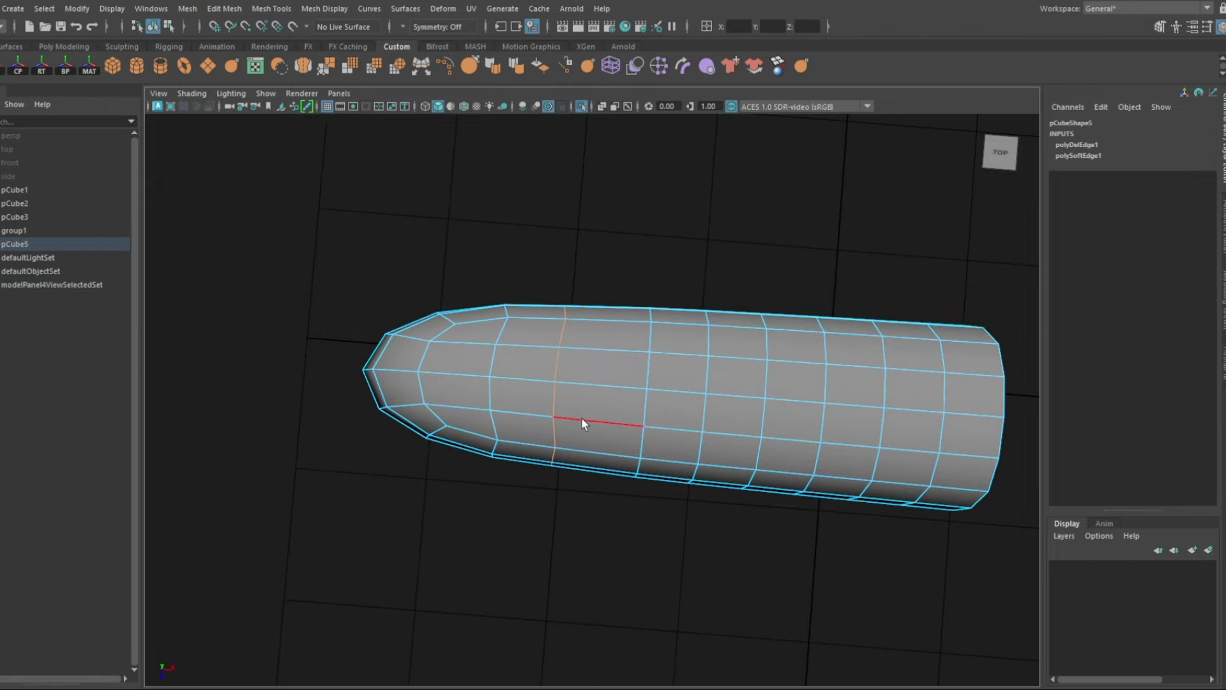
key(F8)
Step: Move the arm to the body's centre depth and rotate it downward beside the body
key(ctrl+1)
mouse_move(623, 377)
alt+mouse_down()
mouse_move(577, 320)
mouse_move(334, 224)
alt+mouse_up()
scroll(573, 452, up, 3)
key(w)
mouse_move(573, 452)
mouse_down()
mouse_move(574, 382)
mouse_move(424, 514)
mouse_move(408, 358)
mouse_up()
key(e)
mouse_move(476, 307)
mouse_down()
mouse_move(457, 277)
mouse_move(421, 364)
mouse_up()
Step: Bend the end of the arm with a lattice deformer
key(w)
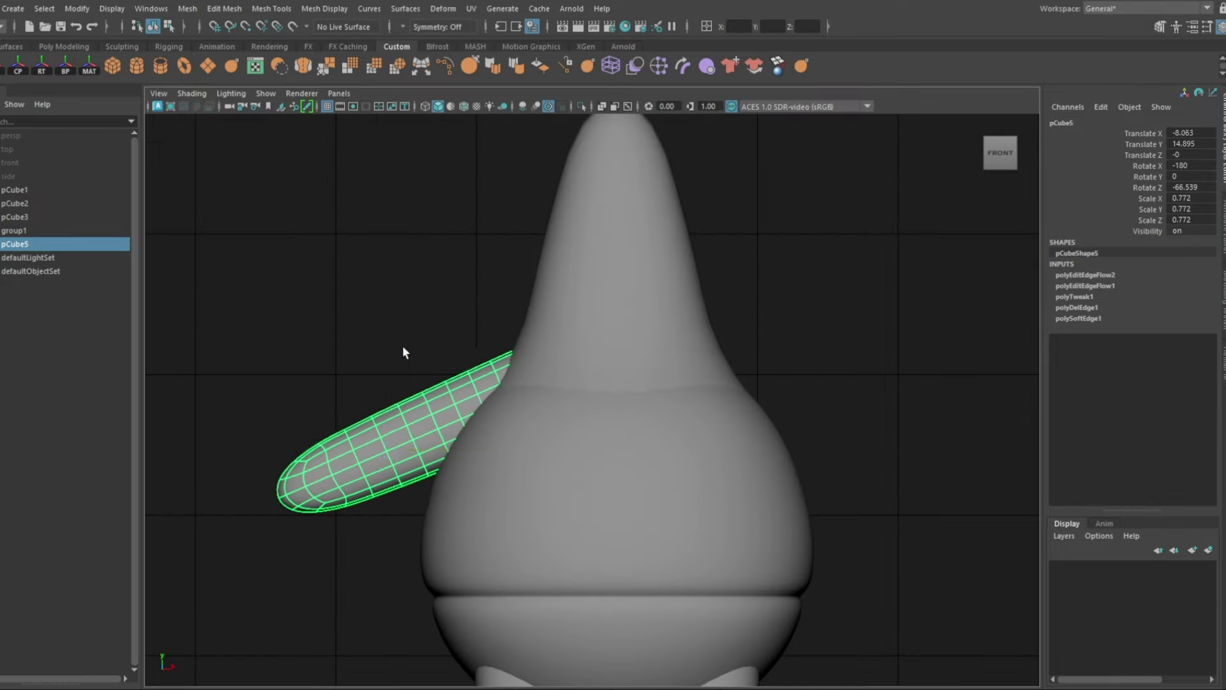
scroll(442, 418, down, 3)
scroll(302, 420, up, 2)
click(302, 420)
click(538, 66)
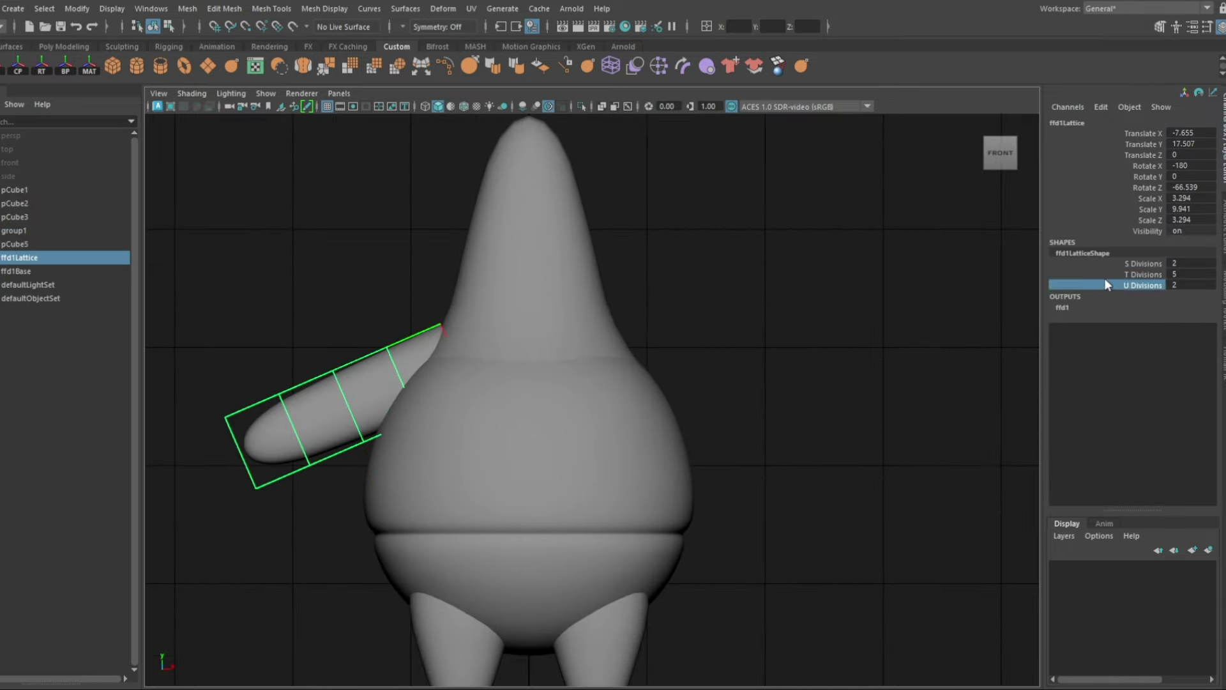
key(F8)
drag(183, 378, 272, 529)
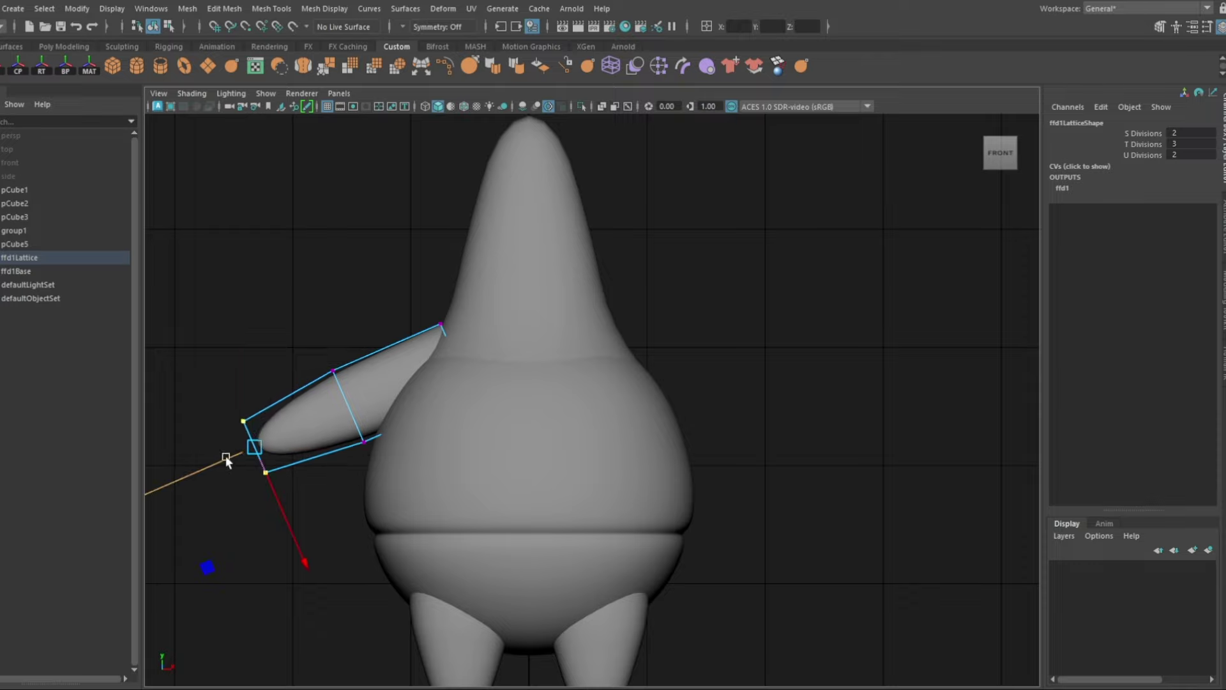
key(F8)
click(1136, 275)
middle_drag(919, 274, 932, 274)
key(F8)
drag(190, 365, 283, 554)
drag(216, 464, 203, 470)
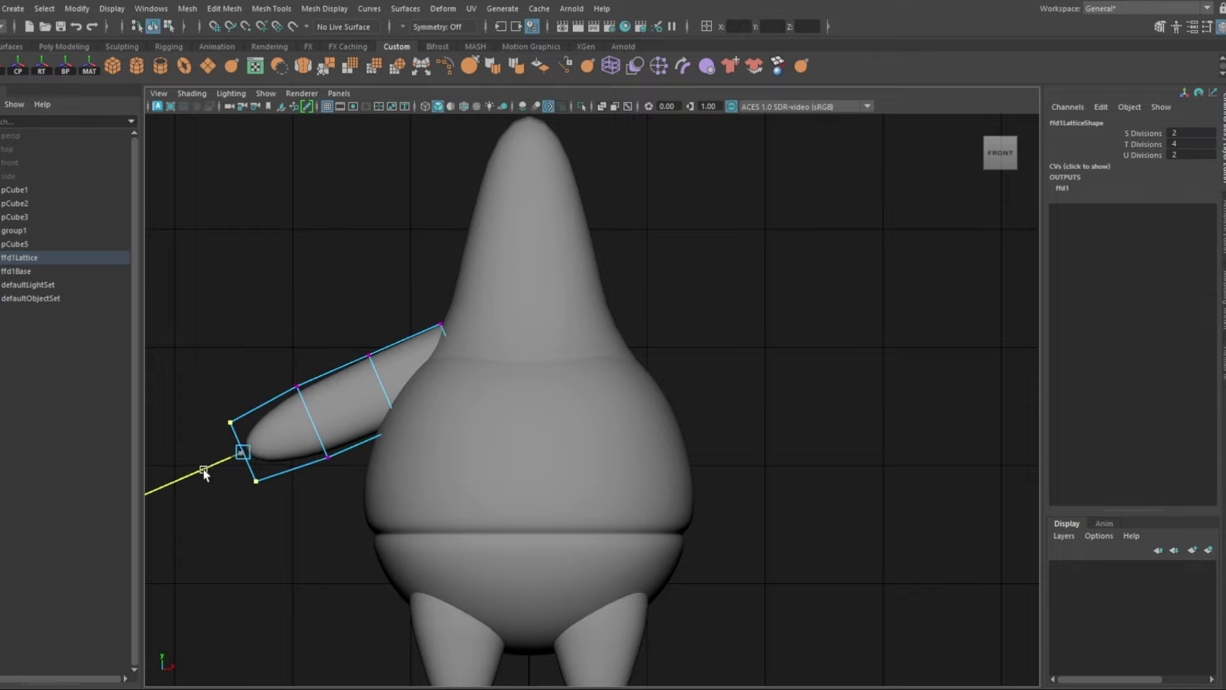
Step: Bake the arm bend, removing the lattice, and mirror the arm across the body
click(412, 319)
scroll(432, 376, down, 1)
key(alt+shift+d)
text(-1)
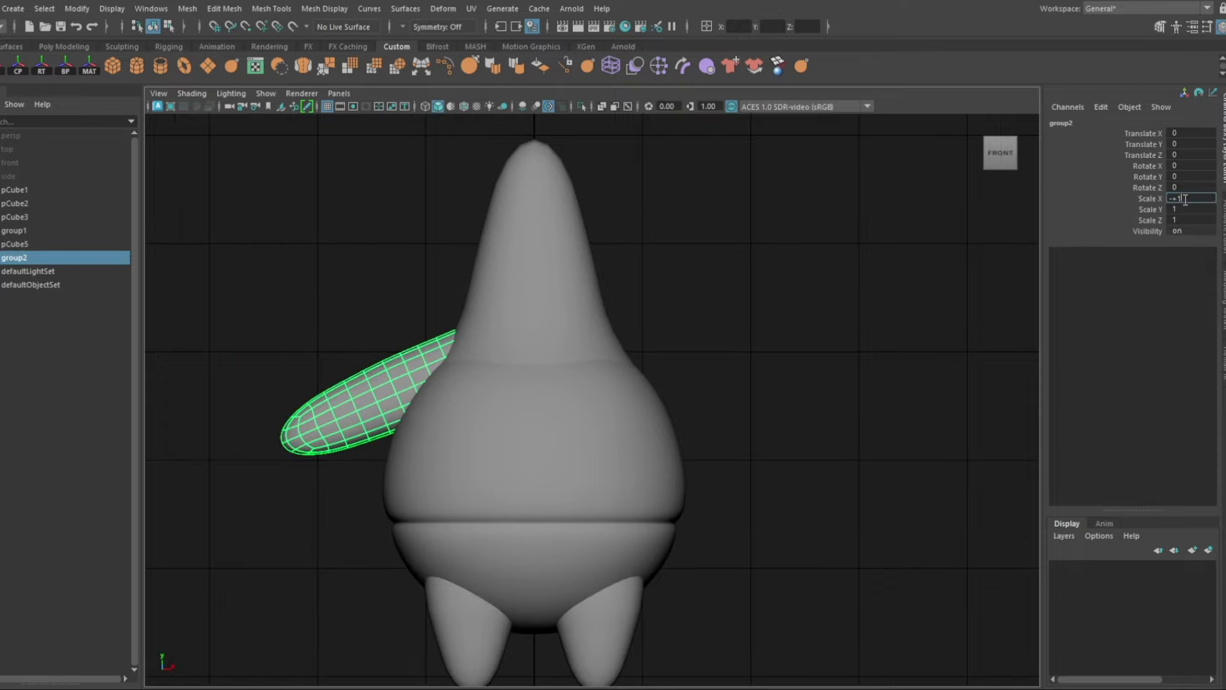
key(Return)
click(779, 285)
Step: Reshape the body's profile with a lattice and bake it with the head
click(648, 448)
key(f)
alt+drag(649, 448, 758, 395)
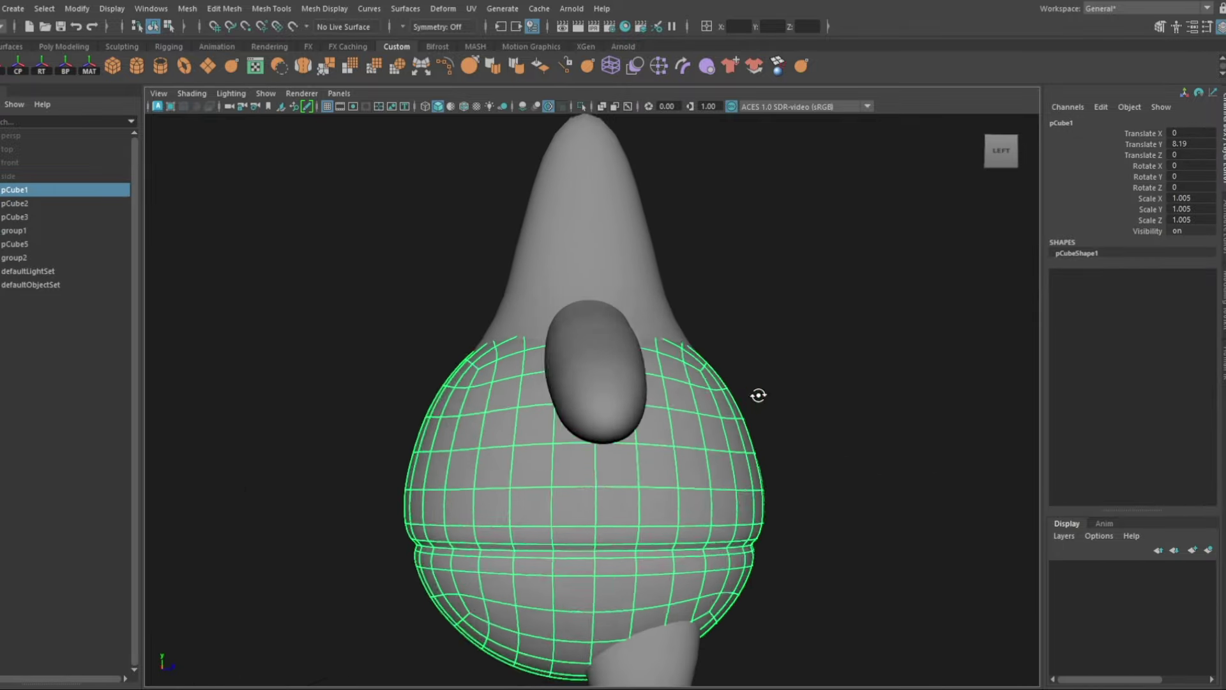
click(611, 65)
drag(576, 190, 577, 284)
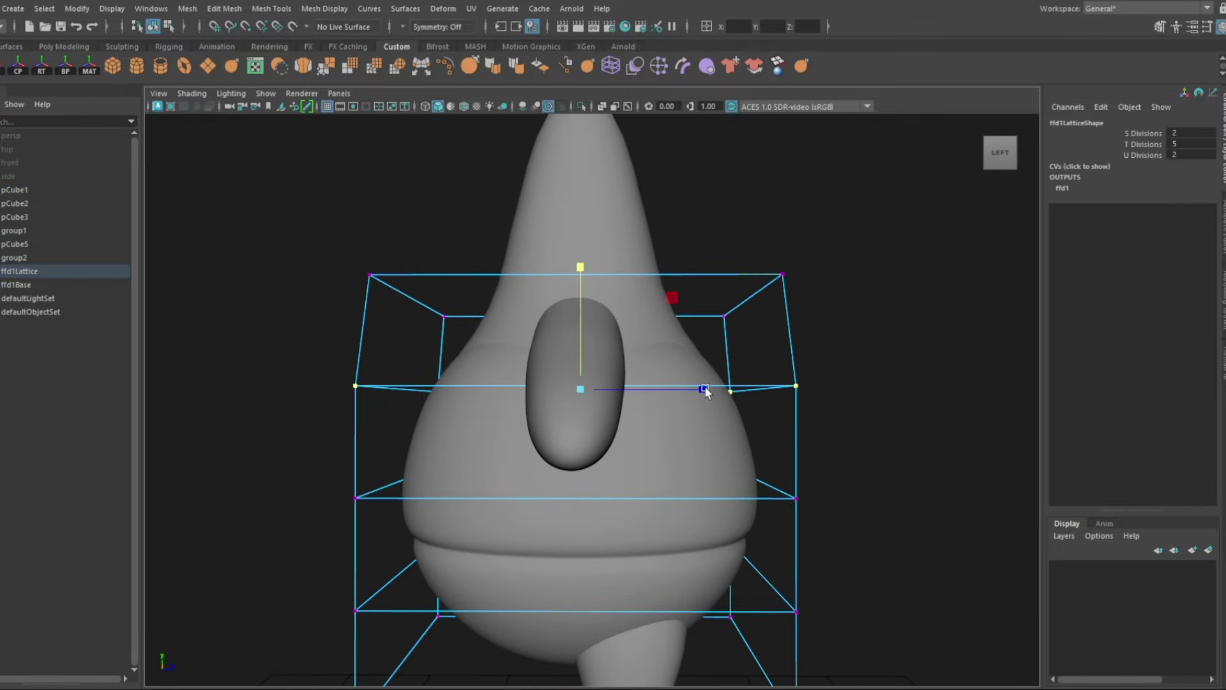
alt+drag(705, 391, 703, 457)
click(553, 486)
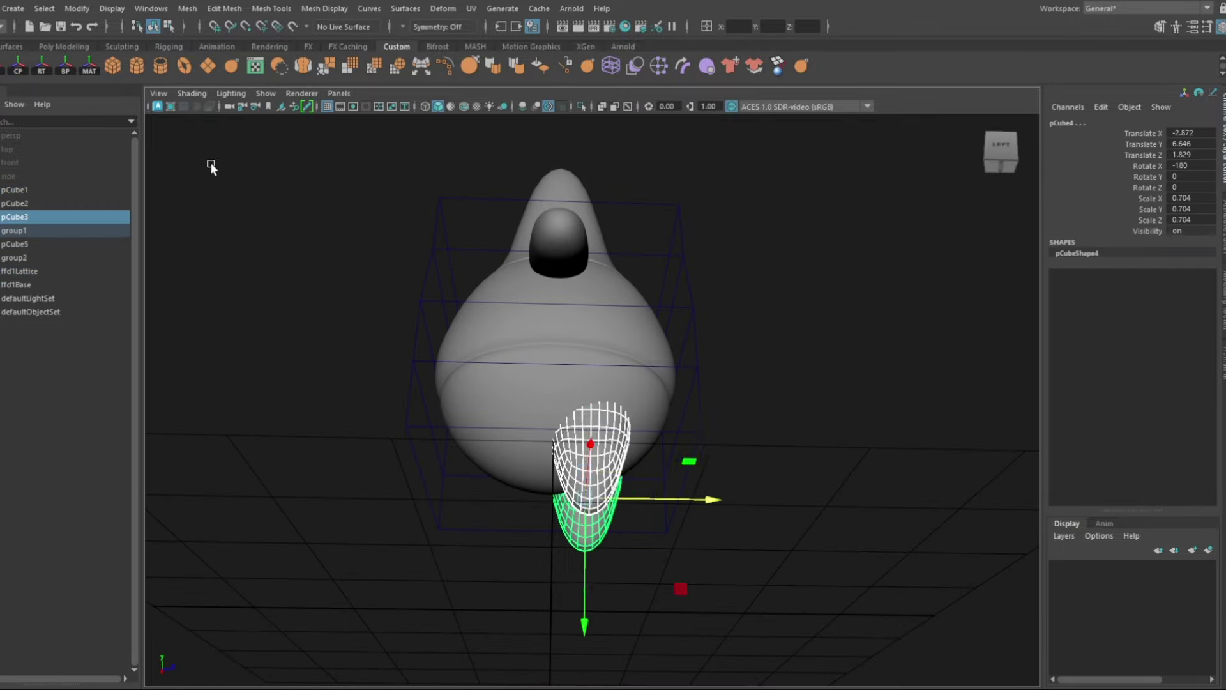
click(819, 452)
alt+drag(435, 344, 649, 410)
click(649, 411)
shift+click(599, 251)
key(alt+shift+d)
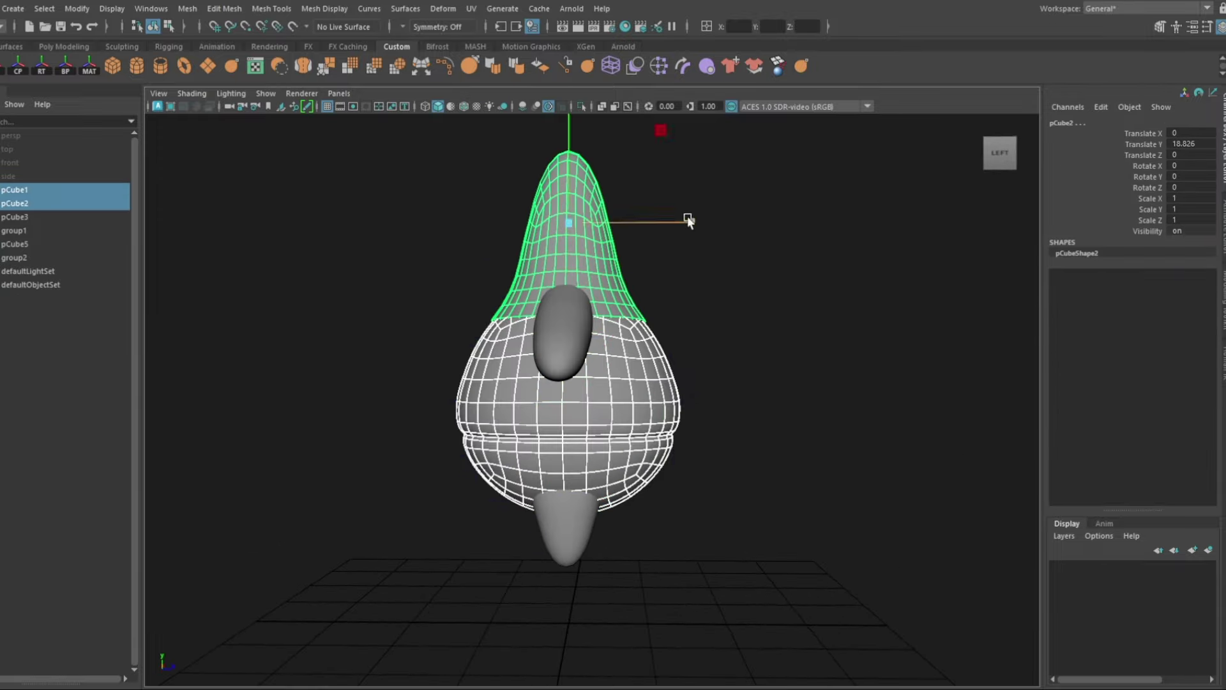
Step: Combine the head and body meshes into one
click(655, 386)
click(602, 297)
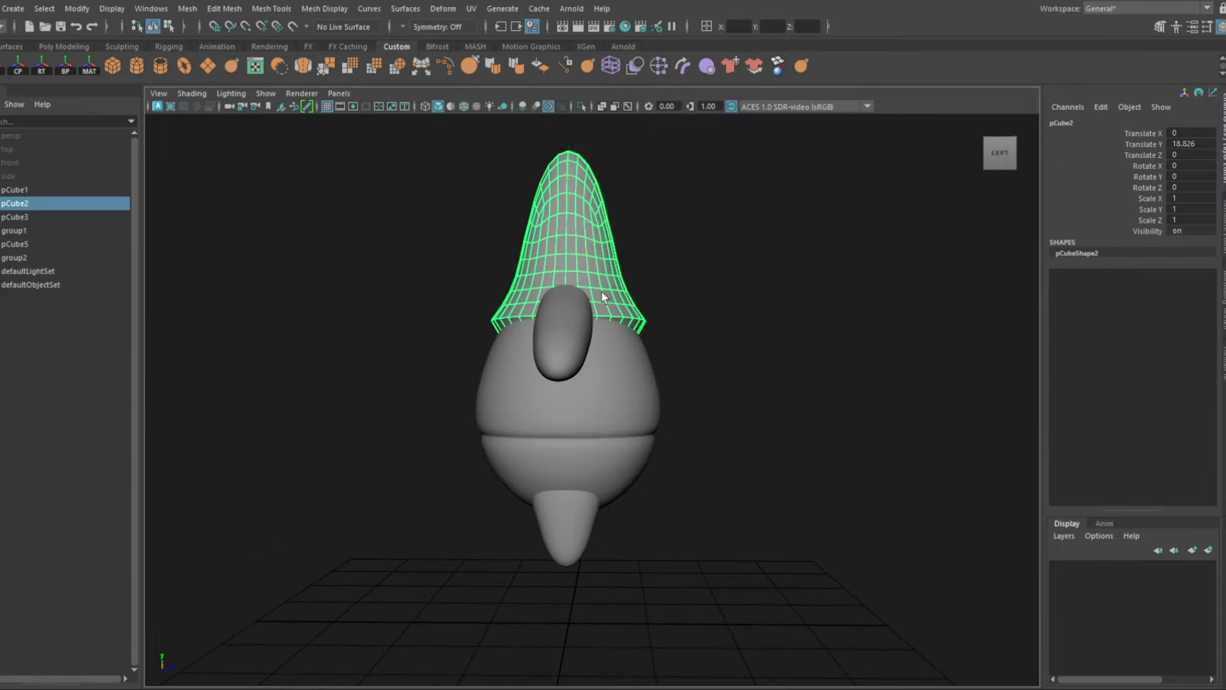
click(540, 64)
click(670, 424)
Step: Delete the leftover body lattice and return to a front view
alt+drag(447, 358, 714, 359)
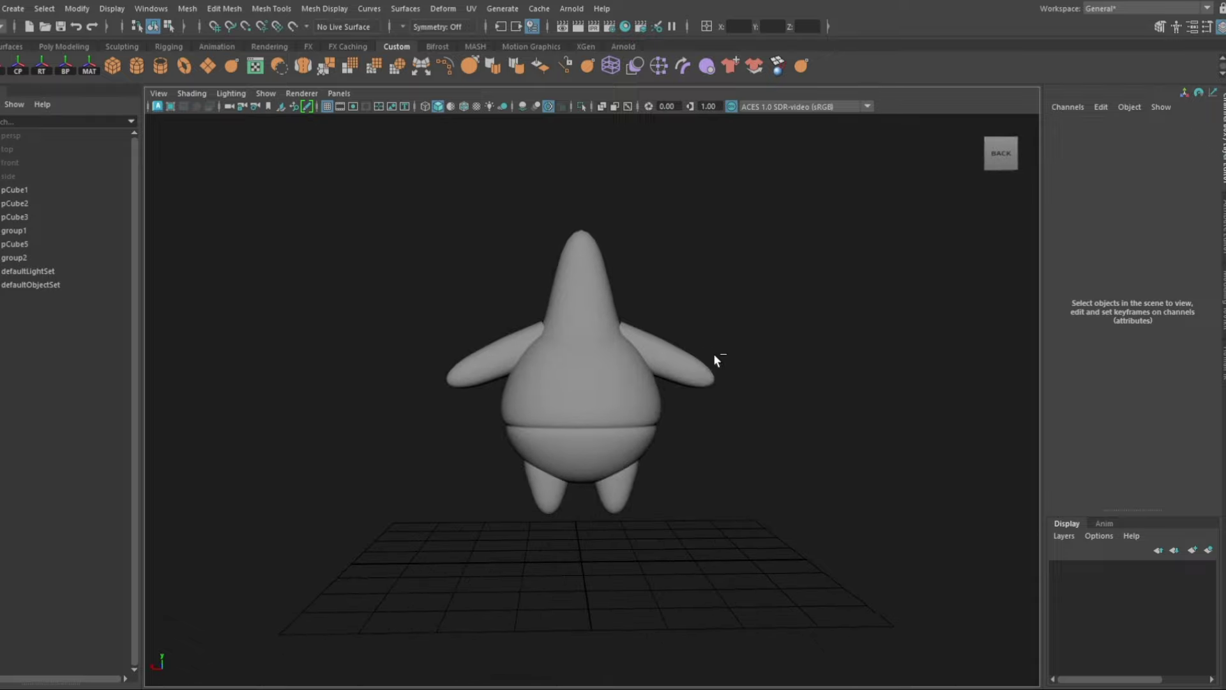
click(577, 396)
click(611, 66)
click(547, 389)
click(464, 406)
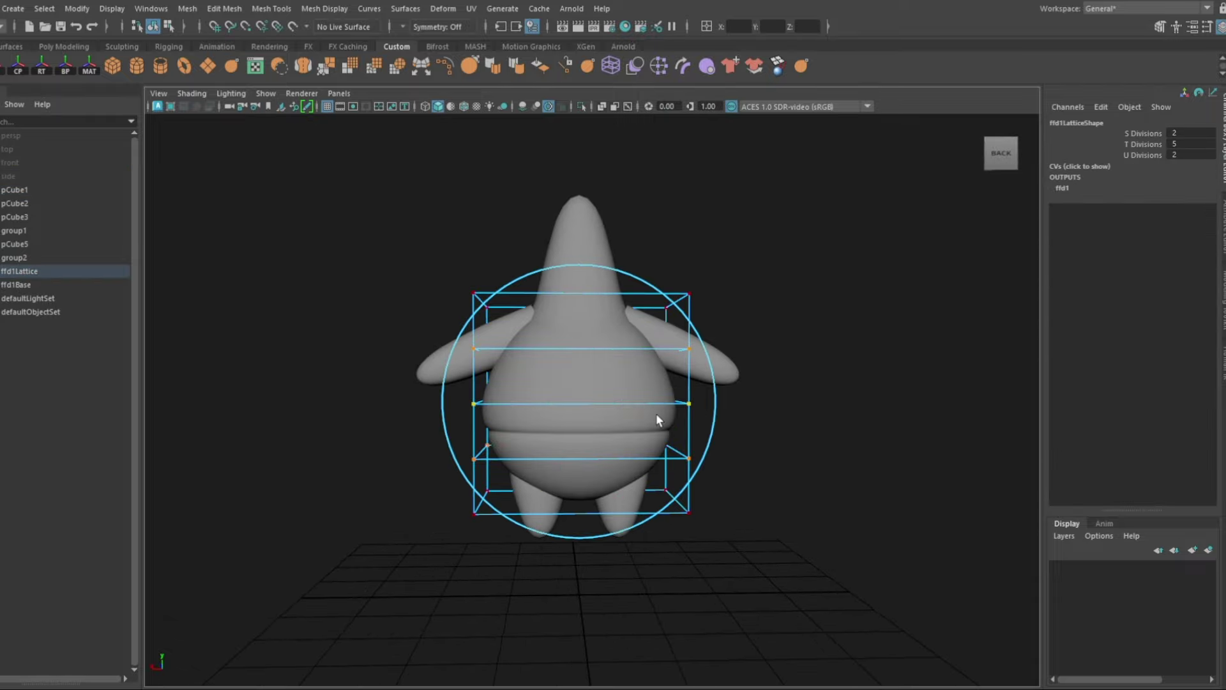
key(Delete)
alt+drag(728, 331, 503, 369)
scroll(503, 369, up, 5)
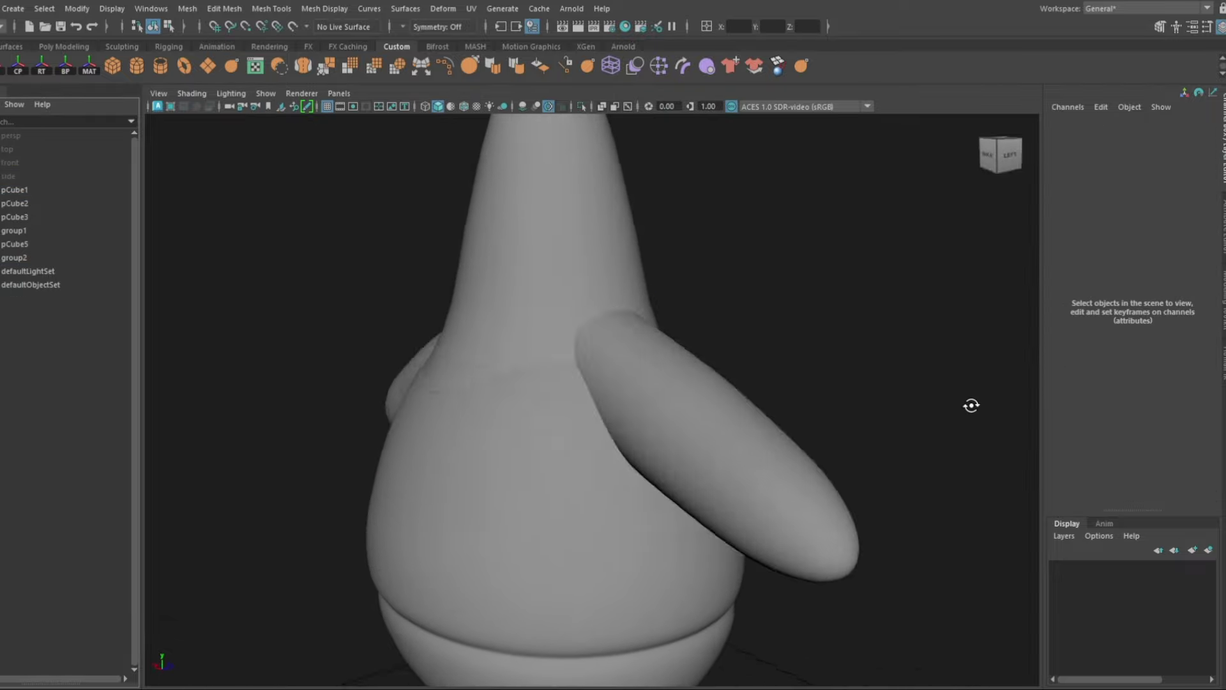
Step: Inspect and select the head mesh from a straight front view
click(470, 411)
alt+drag(551, 291, 576, 299)
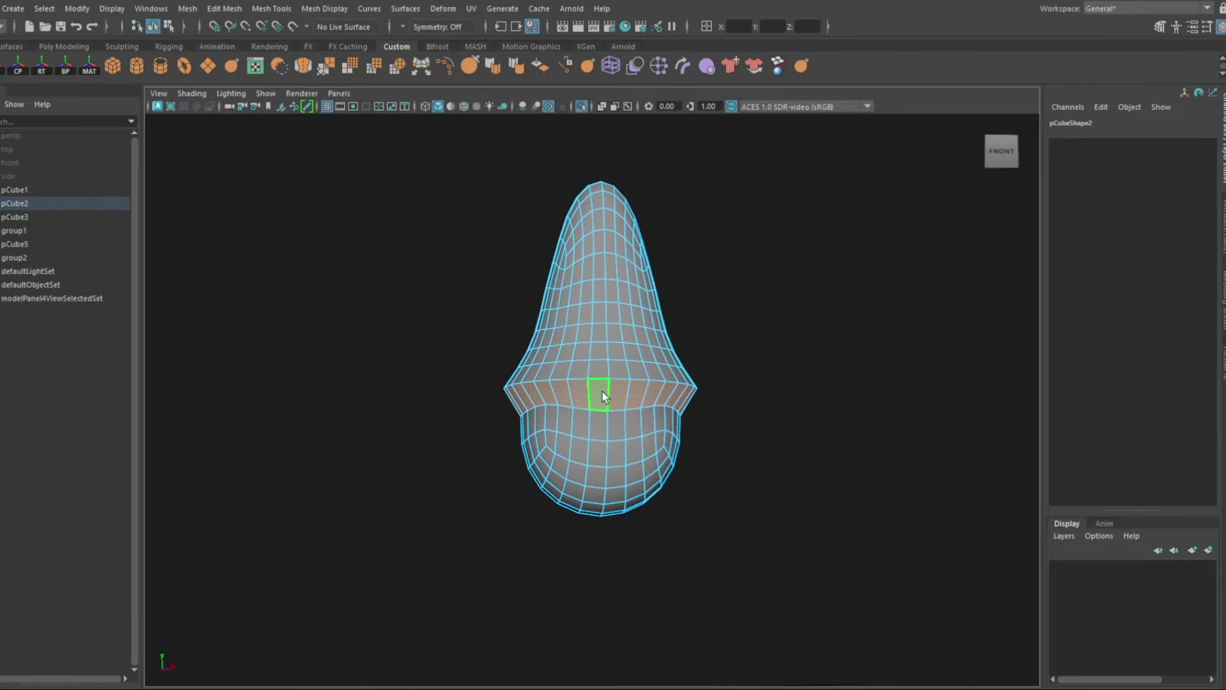
click(673, 416)
click(777, 388)
scroll(777, 388, up, 3)
alt+drag(777, 388, 537, 427)
click(537, 427)
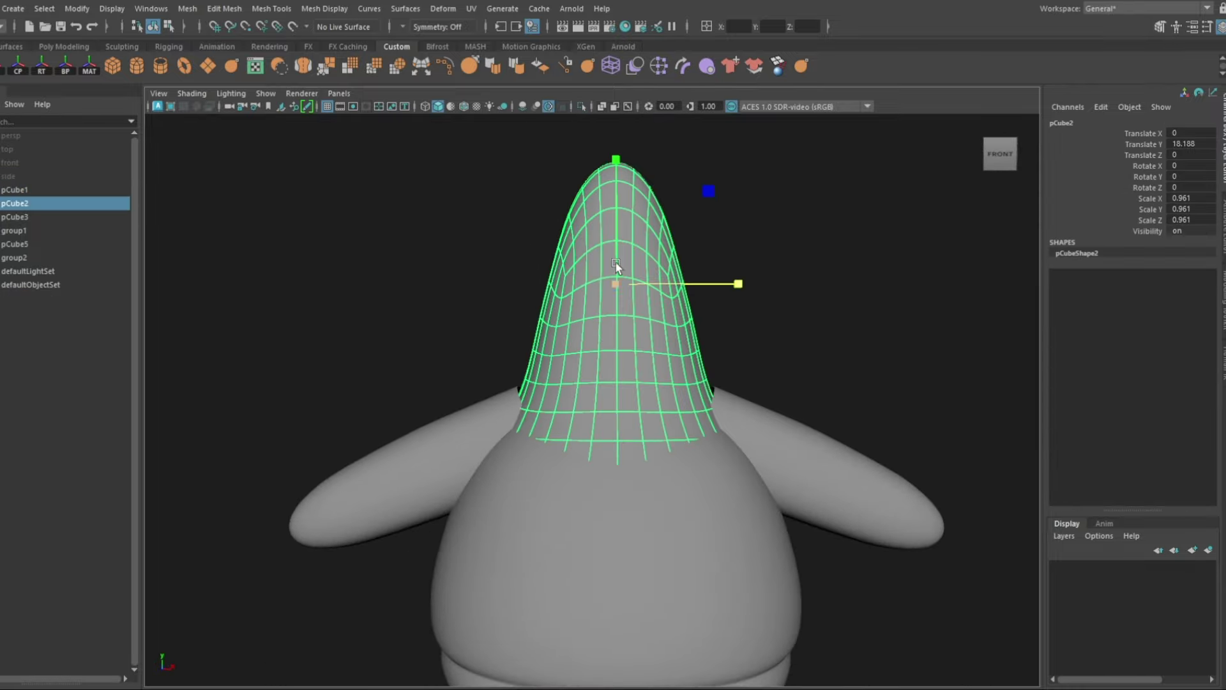
Step: Duplicate and group the left arm, setting Scale X to -1 to mirror it right
click(523, 405)
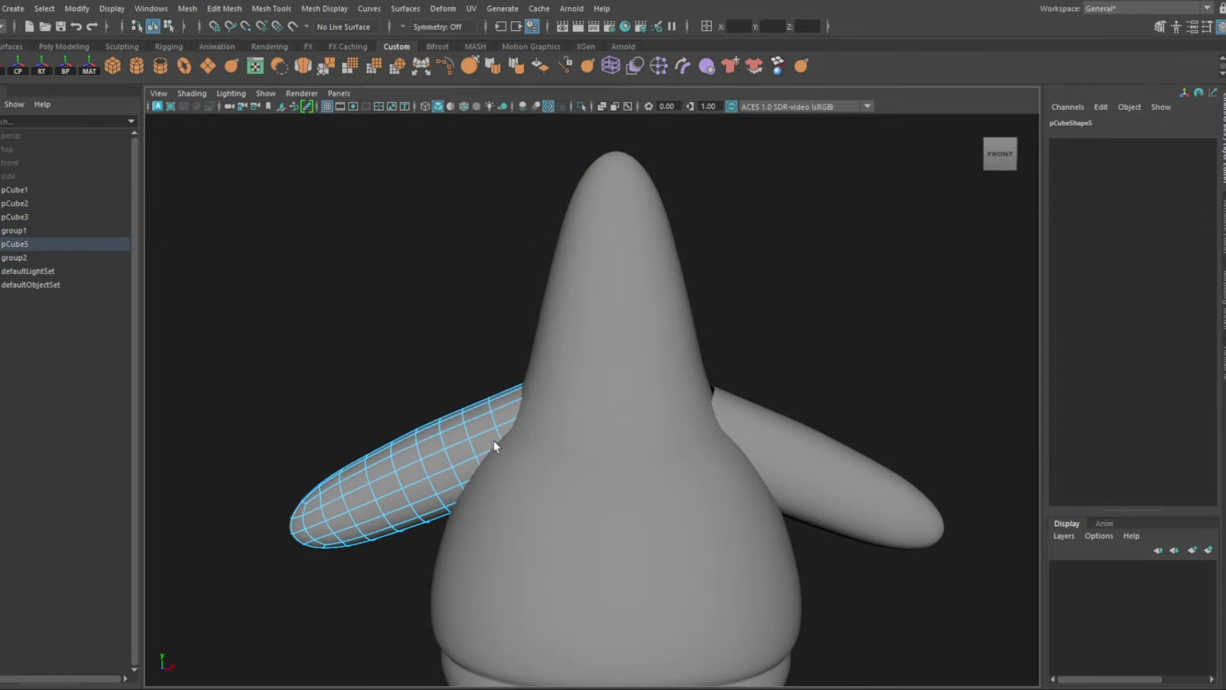
key(ctrl+d)
key(ctrl+g)
click(1181, 203)
text(-1)
key(Return)
click(758, 396)
Step: Group the whole model, lower it to Translate Y -4.258, and select a band of head faces
key(ctrl+g)
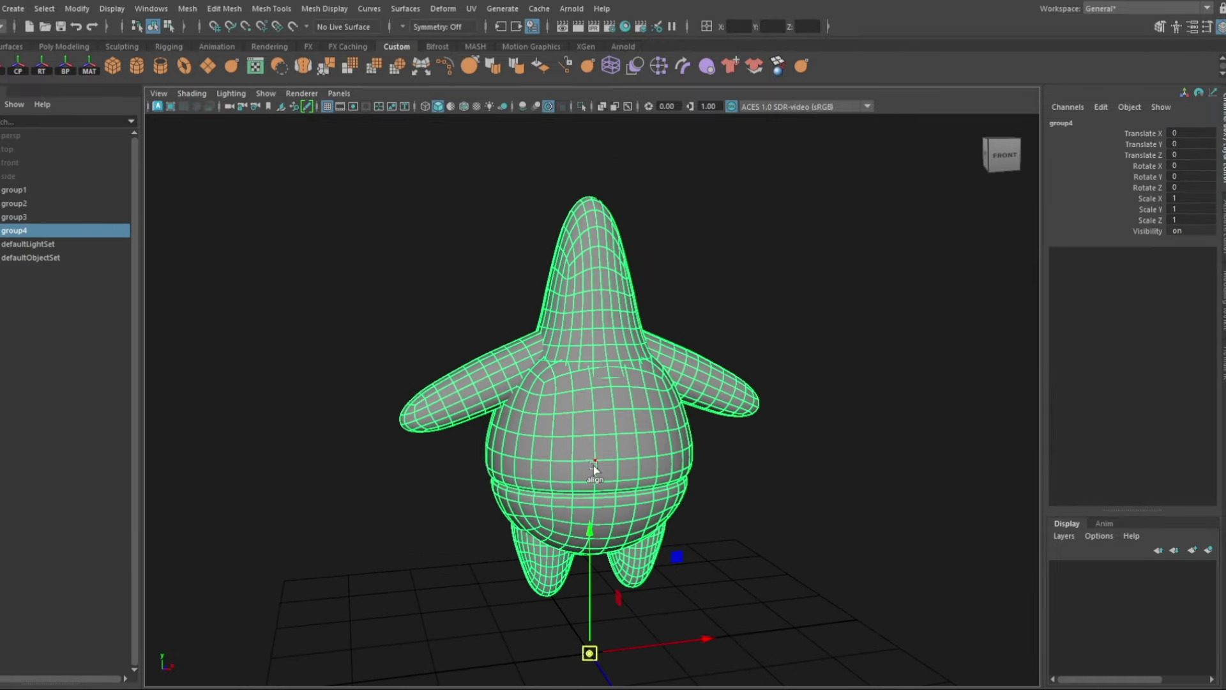
click(779, 27)
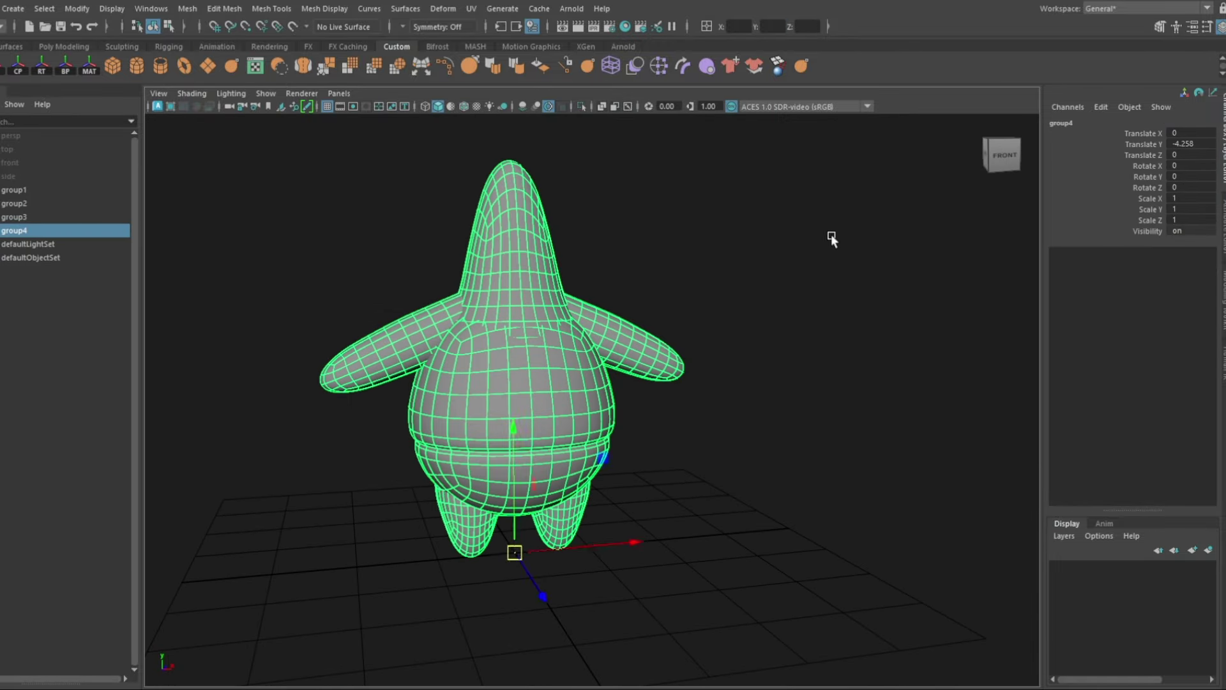
click(804, 265)
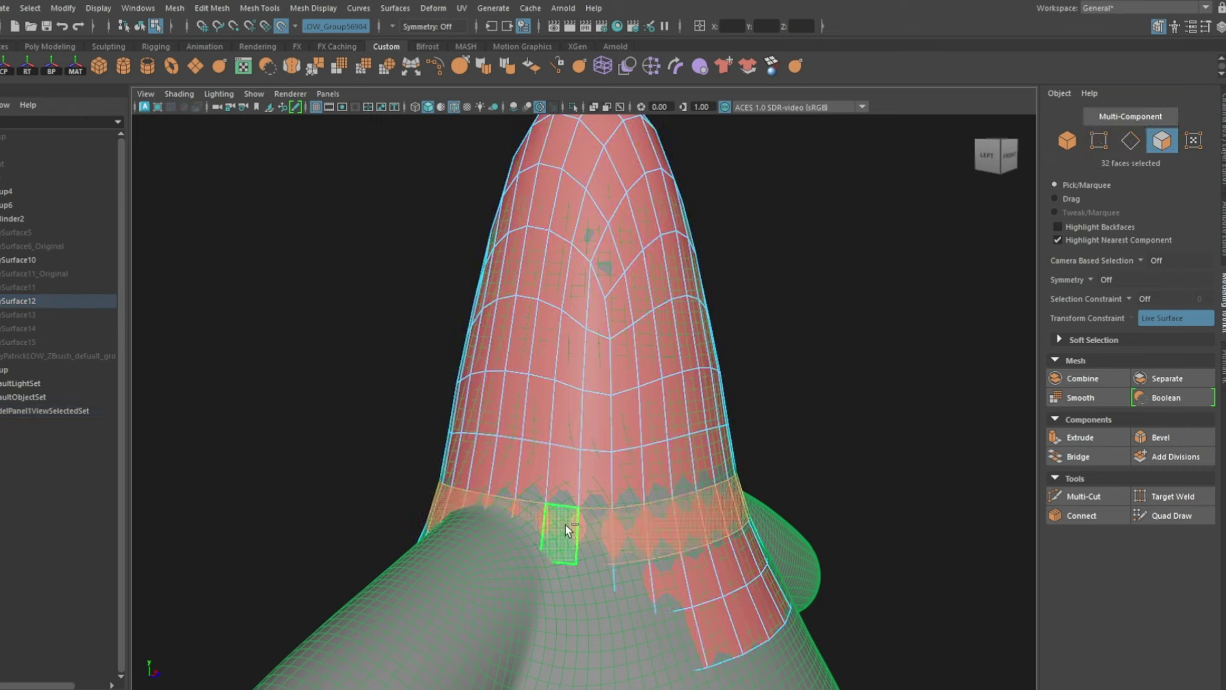
alt+drag(632, 388, 554, 301)
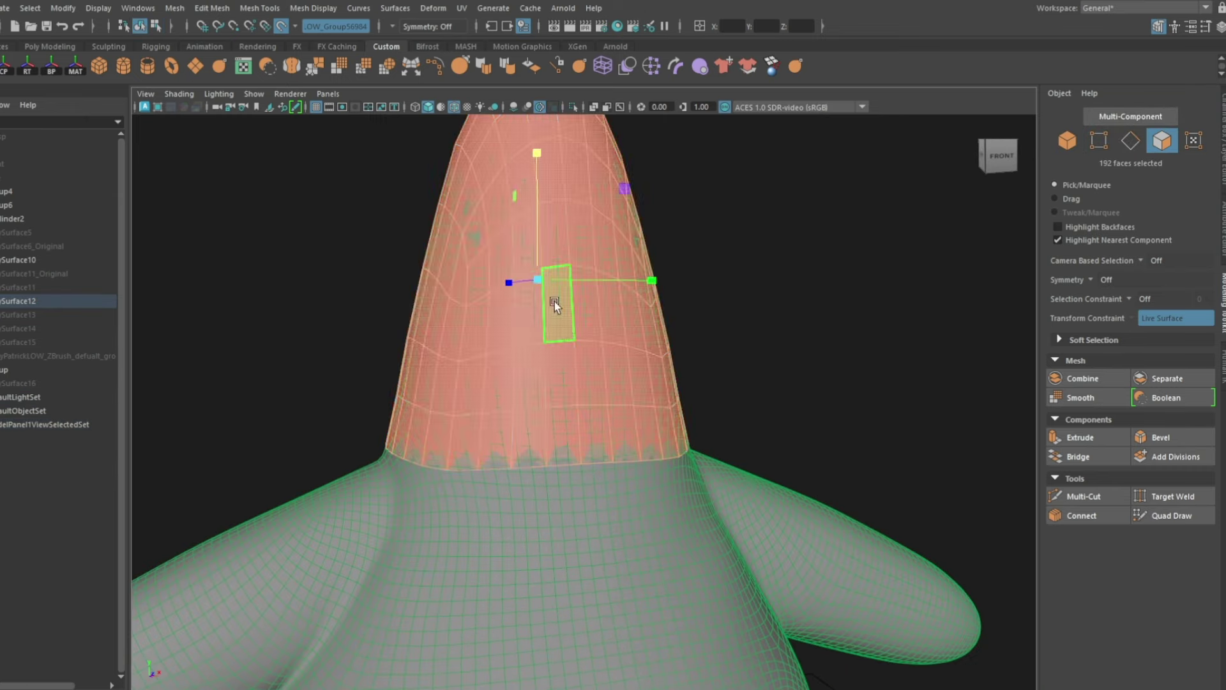
key(ctrl+F11)
alt+drag(535, 224, 612, 262)
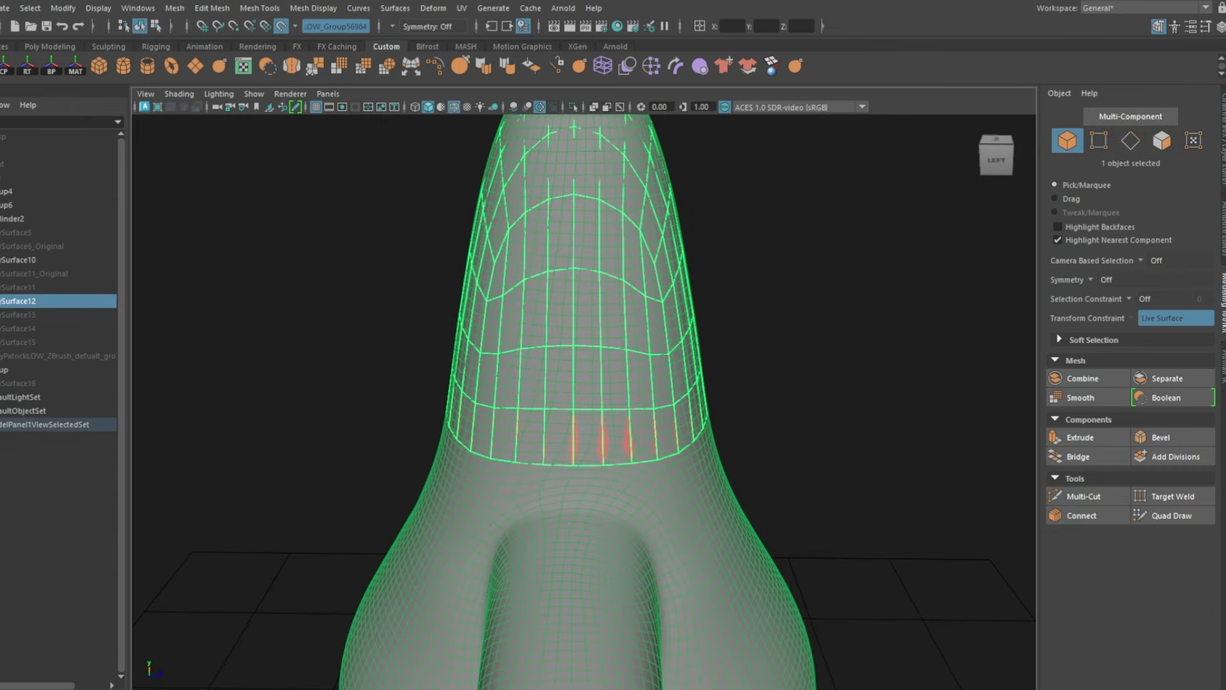
Step: Draw Quad Draw strips from the neck ring down the chest and around the arm opening
click(1200, 514)
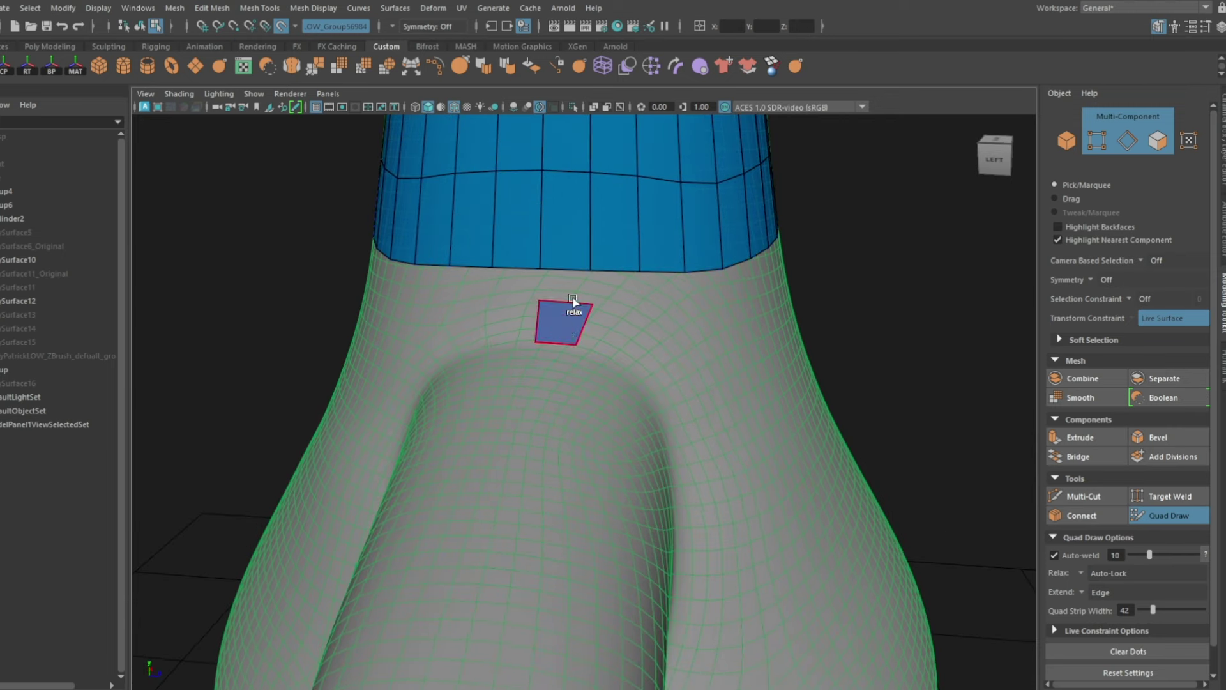
alt+drag(639, 332, 539, 321)
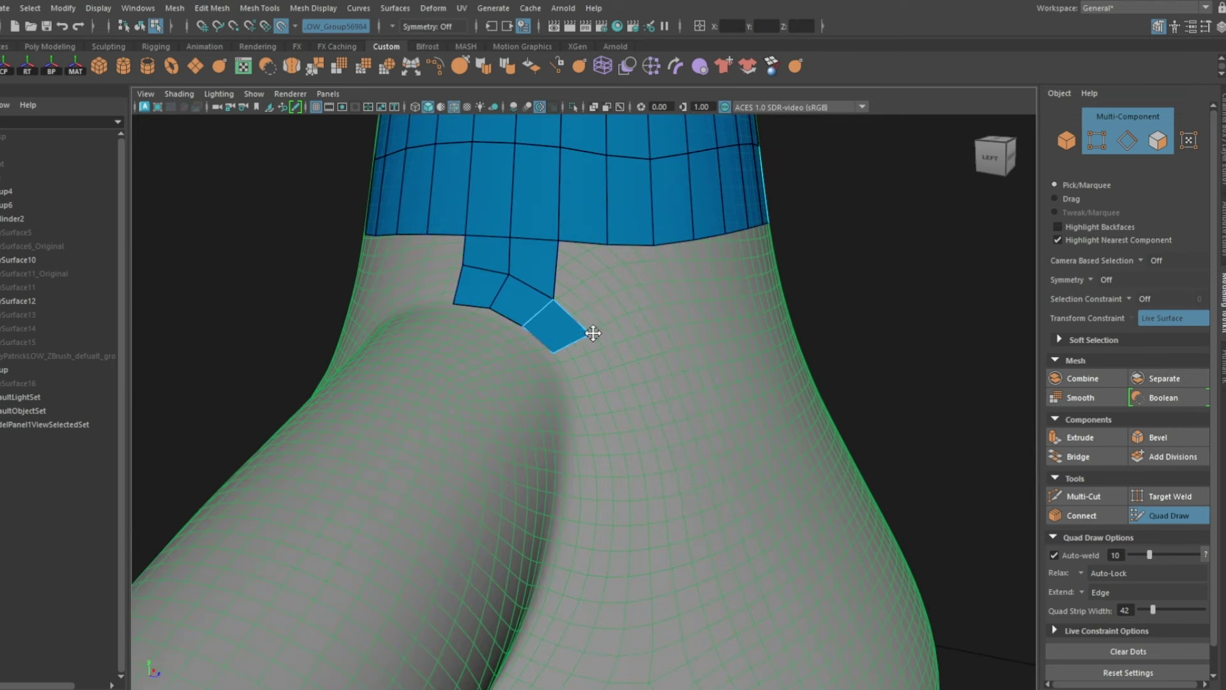
mouse_move(621, 450)
alt+mouse_down()
mouse_move(638, 339)
mouse_move(563, 304)
mouse_move(509, 337)
mouse_move(690, 362)
mouse_move(653, 342)
alt+mouse_up()
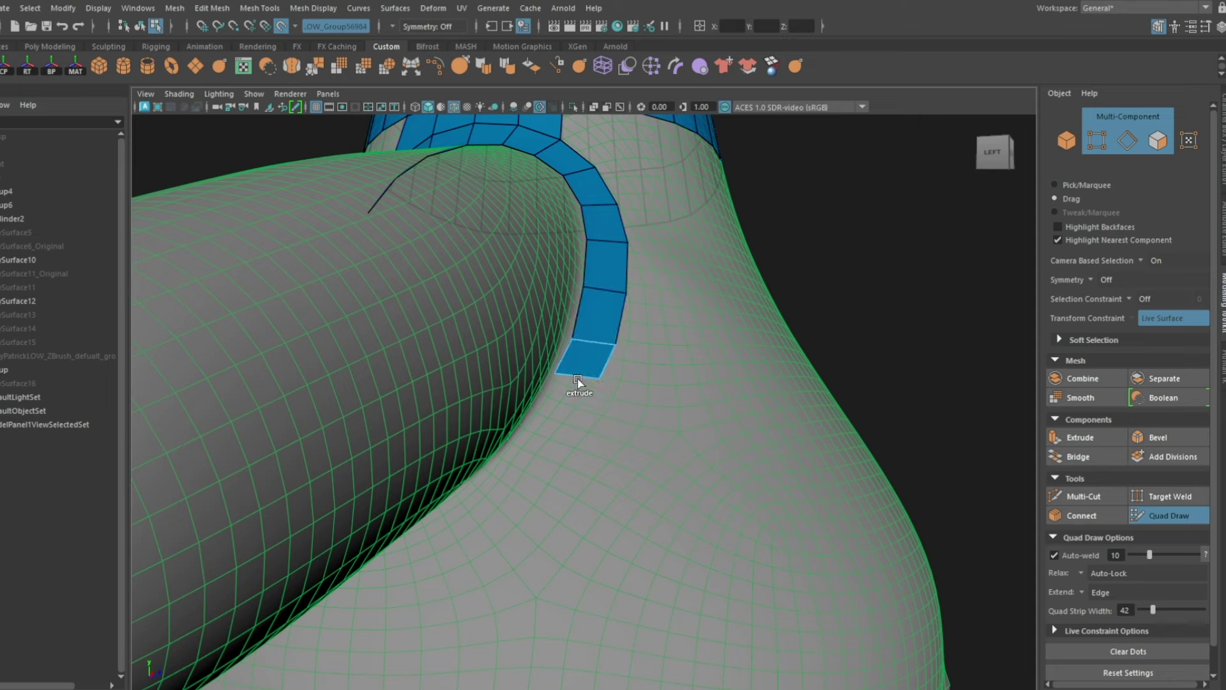
alt+drag(541, 458, 602, 399)
mouse_move(581, 440)
alt+mouse_down()
mouse_move(671, 353)
mouse_move(580, 236)
alt+mouse_up()
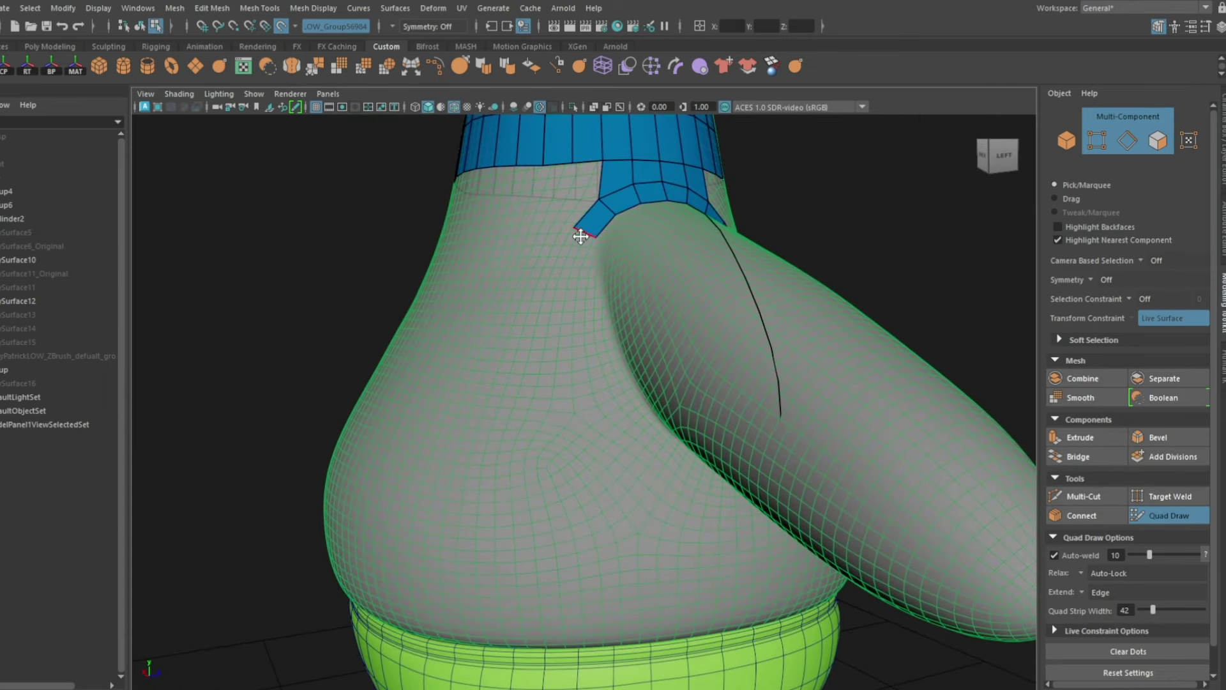
mouse_move(614, 432)
alt+mouse_down()
mouse_move(561, 415)
mouse_move(488, 452)
mouse_move(525, 424)
mouse_move(597, 328)
mouse_move(511, 345)
alt+mouse_up()
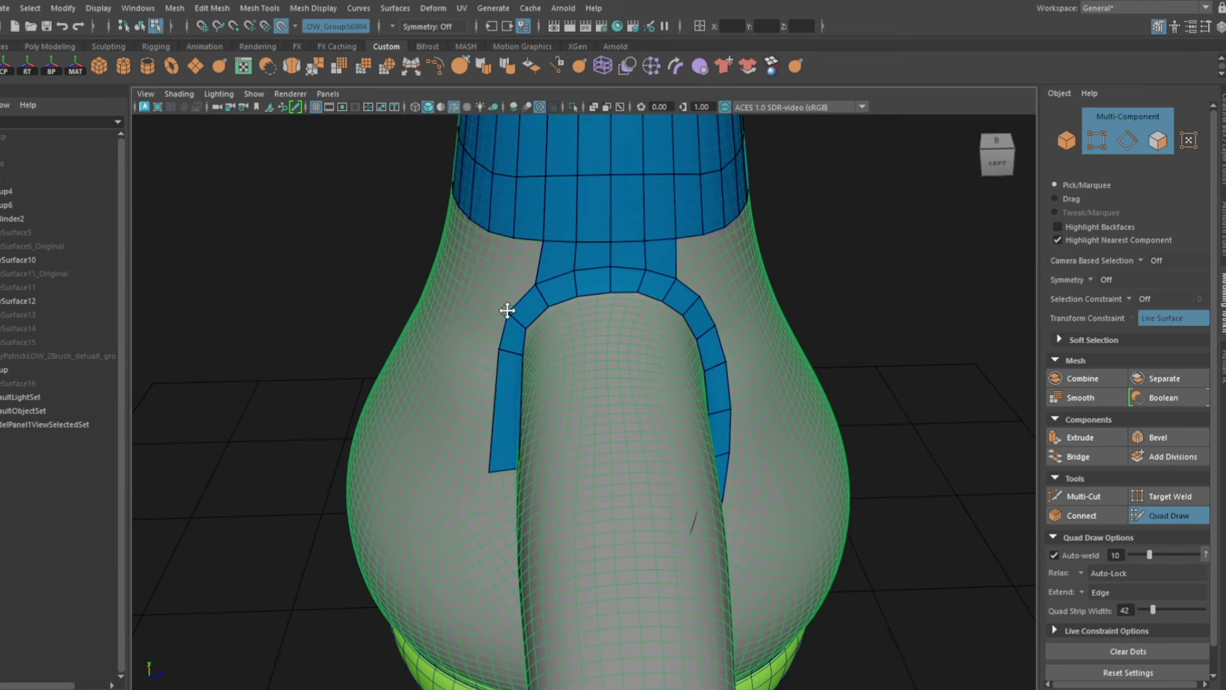
mouse_move(505, 416)
alt+mouse_down()
mouse_move(487, 432)
mouse_move(620, 256)
mouse_move(657, 279)
mouse_move(476, 429)
mouse_move(561, 342)
mouse_move(640, 330)
mouse_move(613, 307)
mouse_move(629, 338)
alt+mouse_up()
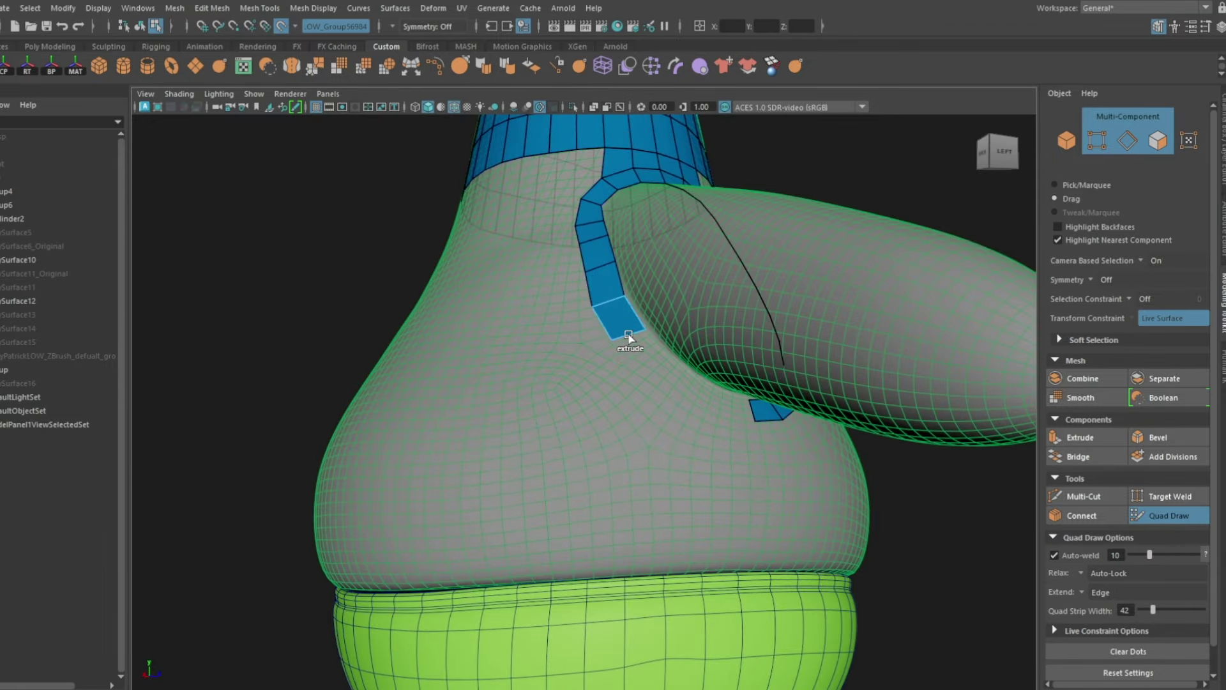
alt+drag(687, 388, 585, 344)
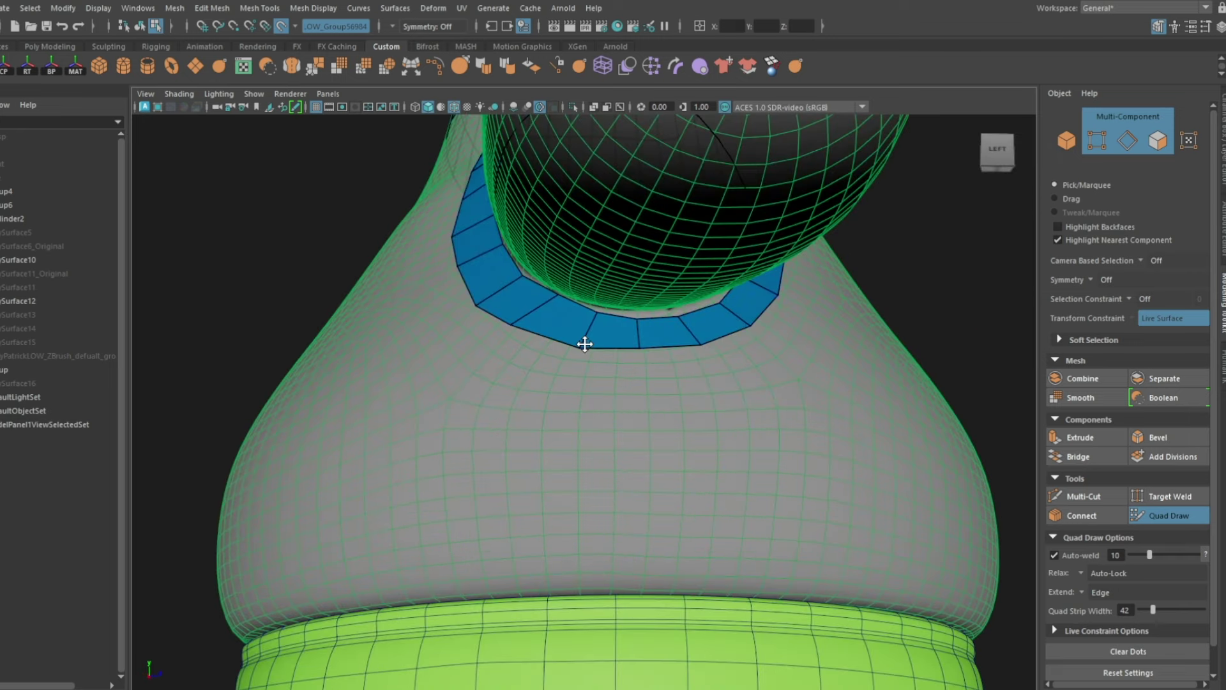
mouse_move(544, 303)
alt+mouse_down()
mouse_move(615, 353)
mouse_move(604, 213)
mouse_move(591, 387)
alt+mouse_up()
Step: Insert an edge loop across the front strip and bridge it to the torso with quad rows up to the neck
ctrl+click(570, 381)
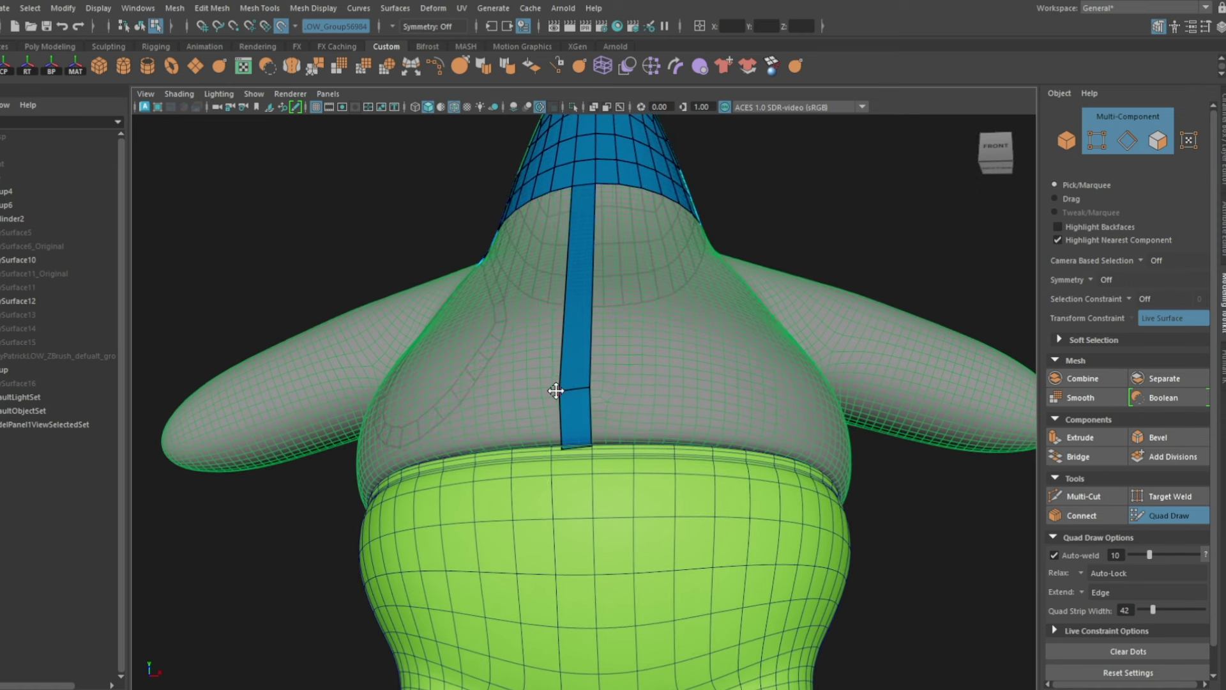
mouse_move(557, 418)
alt+mouse_down()
mouse_move(595, 471)
mouse_move(581, 465)
mouse_move(588, 360)
alt+mouse_up()
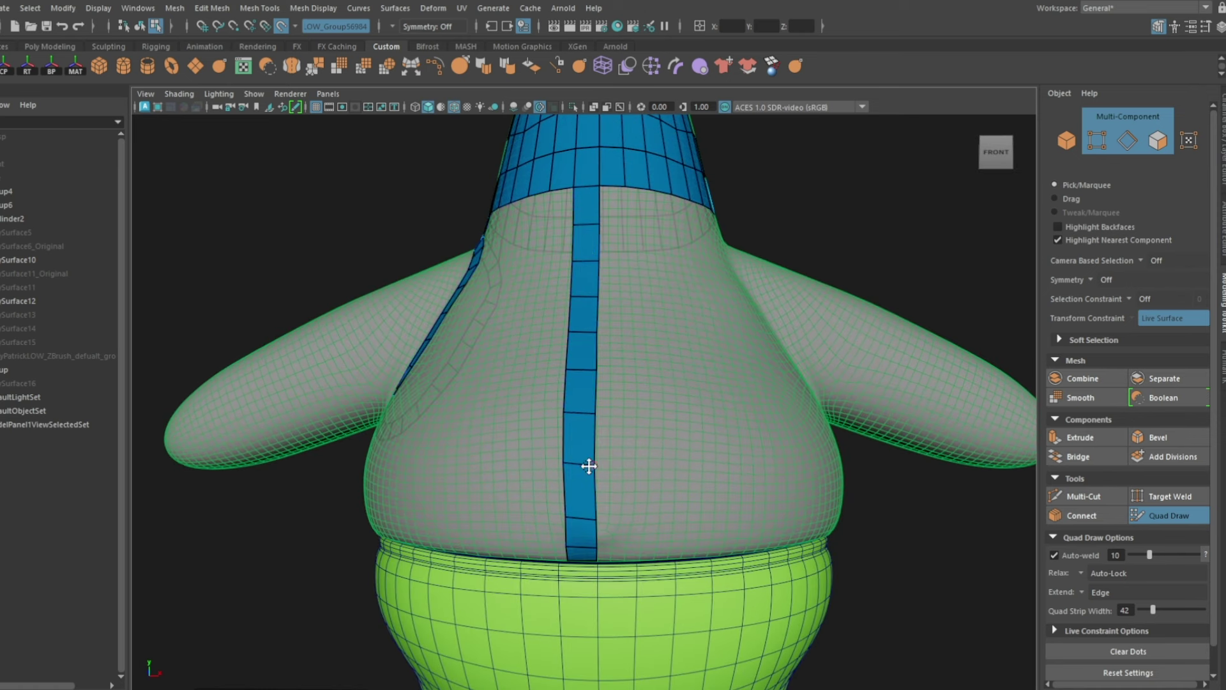
mouse_move(588, 466)
alt+mouse_down()
mouse_move(634, 339)
mouse_move(591, 244)
alt+mouse_up()
shift+click(634, 339)
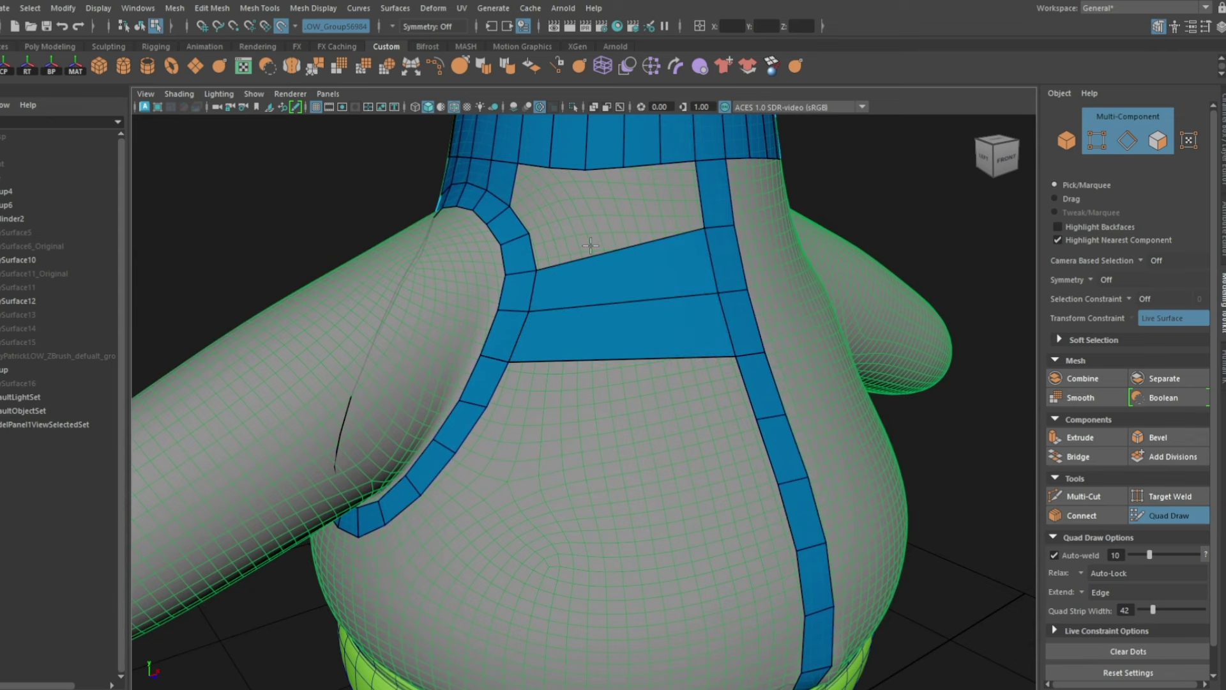
alt+middle_drag(590, 245, 561, 227)
shift+click(541, 233)
mouse_move(541, 233)
alt+mouse_down()
mouse_move(537, 254)
mouse_move(602, 247)
mouse_move(569, 281)
alt+mouse_up()
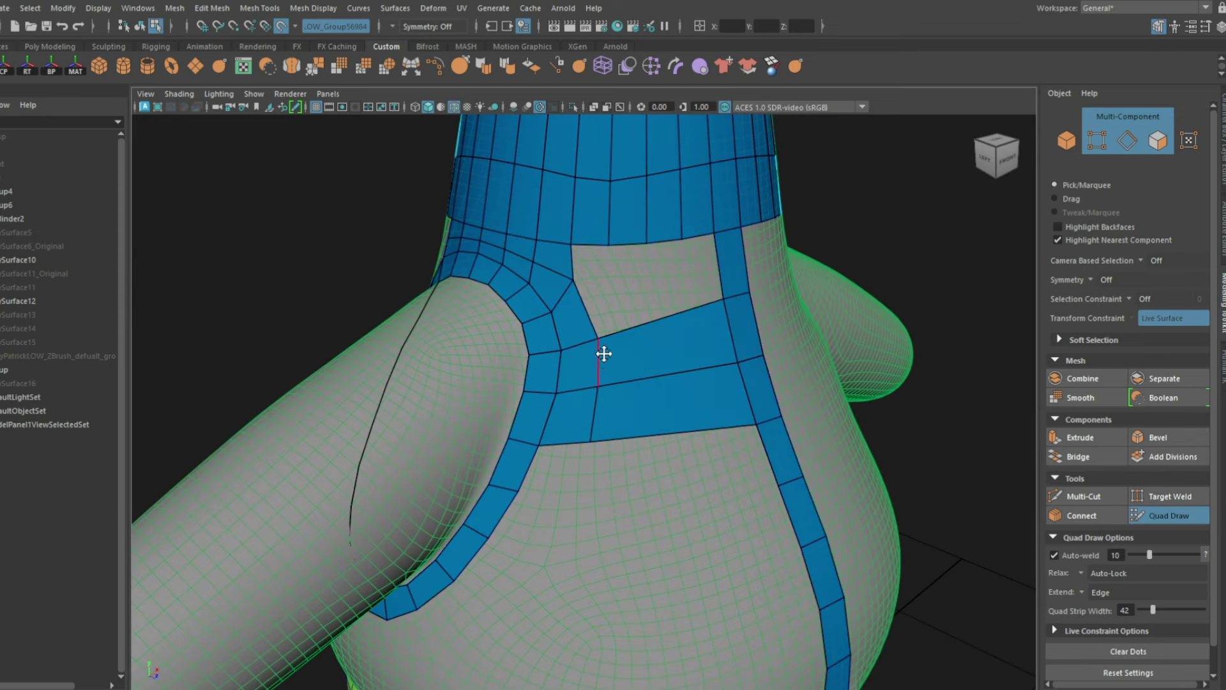
alt+drag(589, 411, 579, 349)
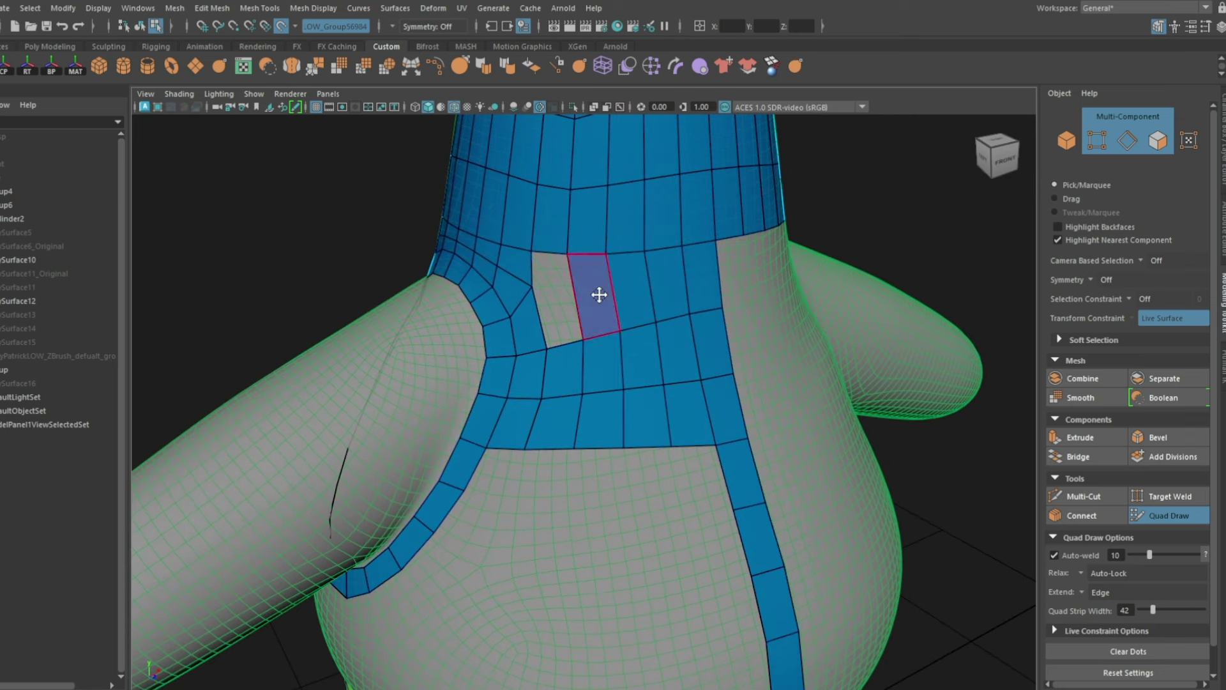
Step: Extend a new strip from the side strip at the back and fill the gap between the strips
alt+drag(703, 225, 673, 236)
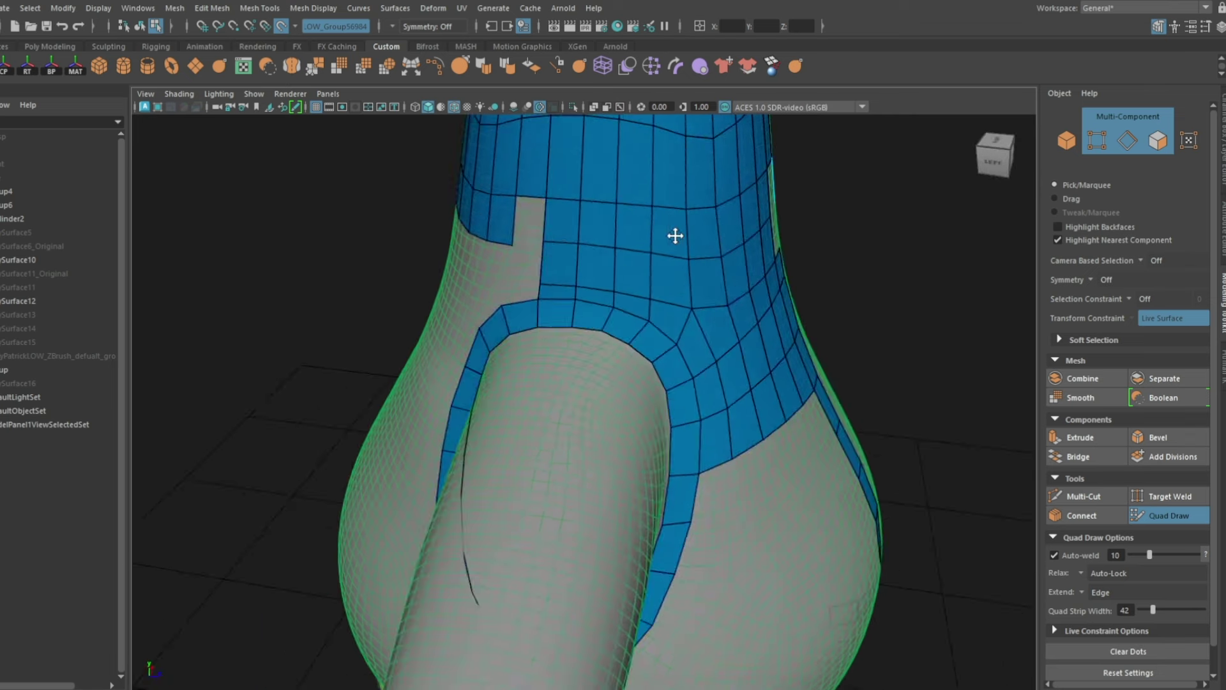
scroll(613, 238, up, 2)
mouse_move(617, 267)
alt+mouse_down()
mouse_move(629, 315)
mouse_move(562, 233)
mouse_move(610, 344)
alt+mouse_up()
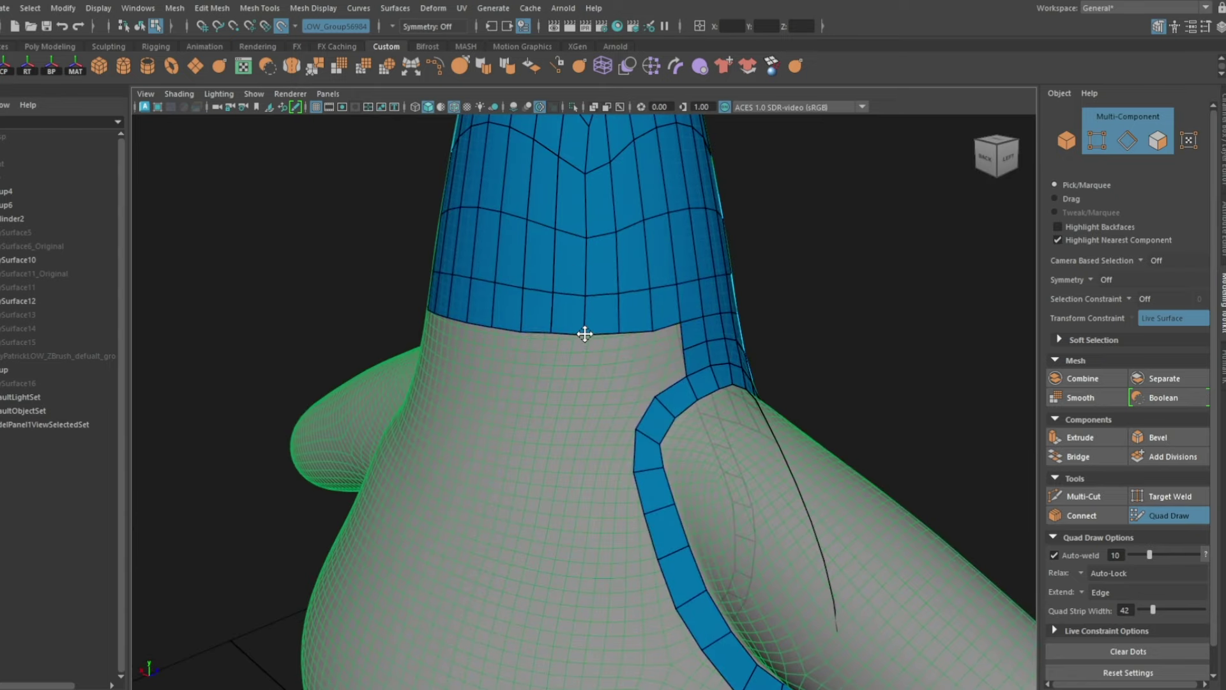
mouse_move(526, 333)
alt+mouse_down()
mouse_move(460, 319)
mouse_move(903, 331)
mouse_move(566, 394)
mouse_move(620, 352)
alt+mouse_up()
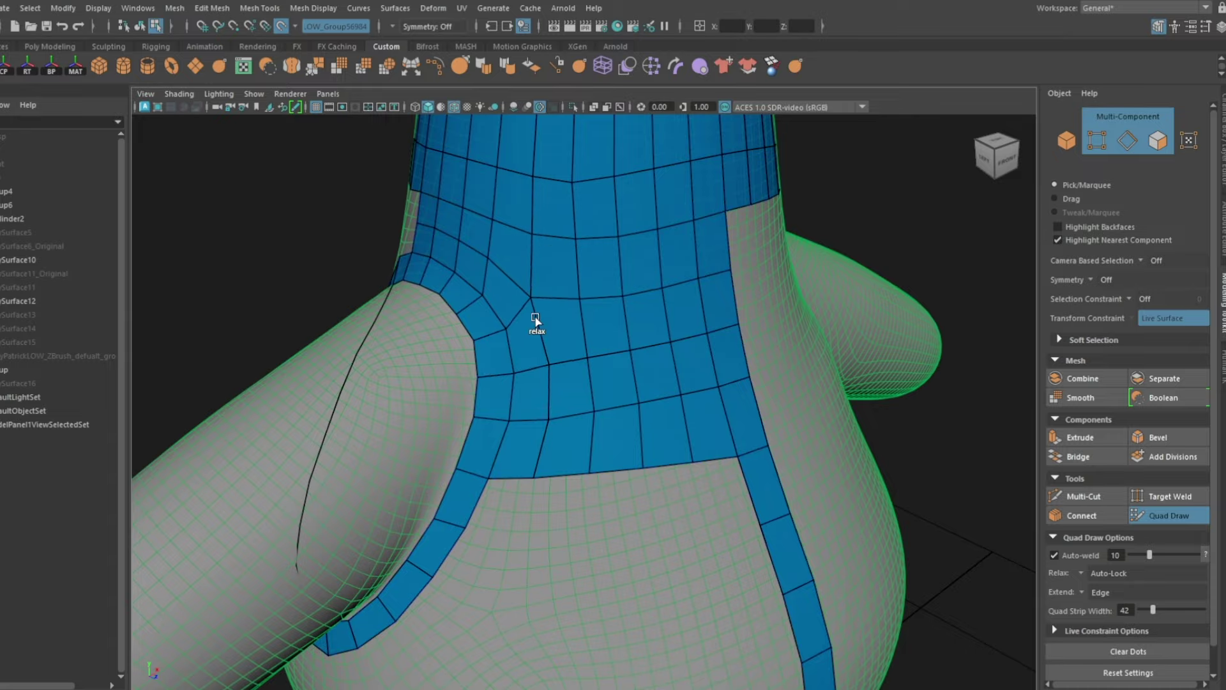
mouse_move(548, 372)
alt+mouse_down()
mouse_move(662, 399)
mouse_move(736, 364)
mouse_move(632, 364)
mouse_move(584, 313)
mouse_move(588, 501)
mouse_move(632, 358)
mouse_move(670, 481)
mouse_move(547, 465)
mouse_move(574, 424)
mouse_move(447, 549)
alt+mouse_up()
scroll(632, 343, up, 1)
mouse_move(447, 549)
mouse_down()
mouse_move(684, 532)
mouse_move(561, 405)
mouse_up()
alt+drag(442, 431, 632, 406)
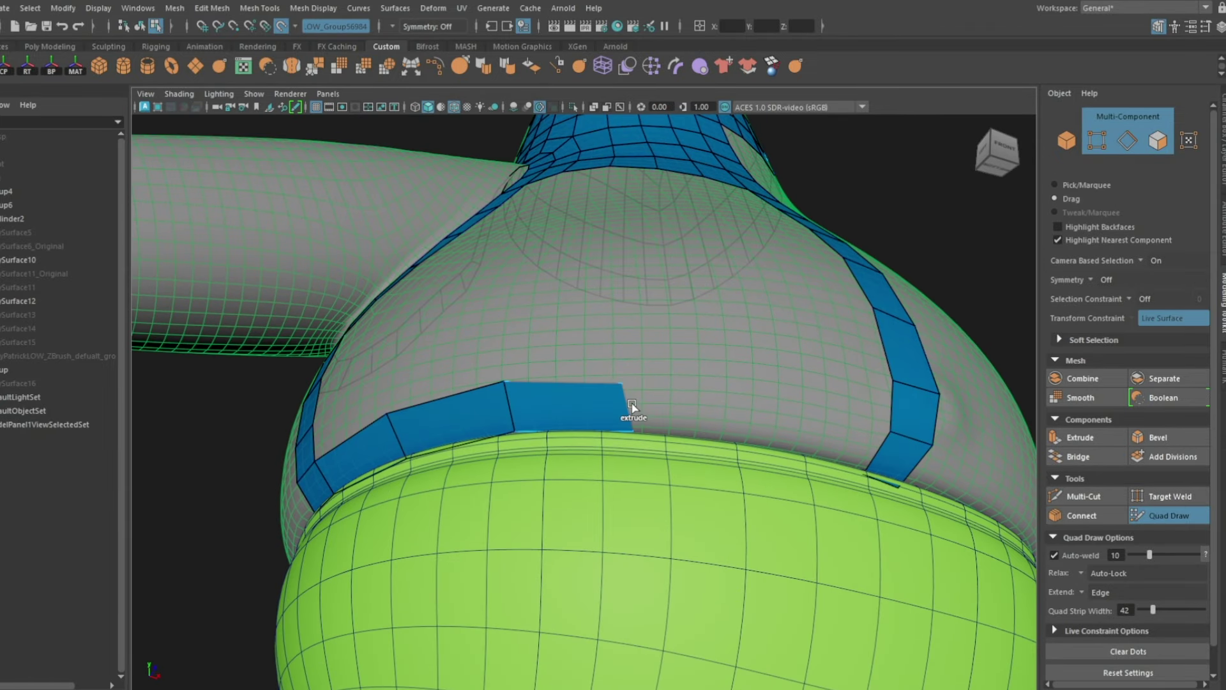
shift+click(744, 402)
Step: Extend tall quad strips down the front of the torso
alt+drag(800, 403, 682, 364)
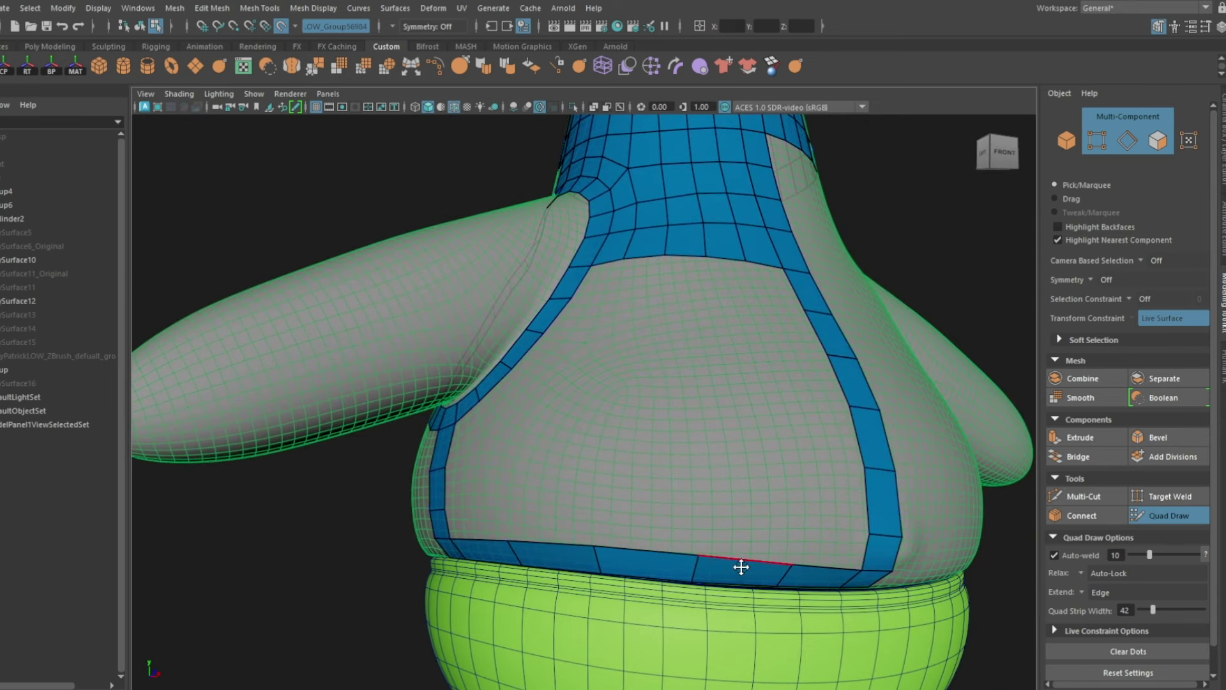
drag(690, 257, 643, 549)
mouse_move(634, 266)
mouse_down()
mouse_move(547, 539)
mouse_move(639, 383)
mouse_up()
Step: Extend the waistline strip and fill the gap between strips with a quad
mouse_move(689, 243)
mouse_down()
mouse_move(695, 495)
mouse_move(677, 212)
mouse_up()
shift+click(678, 268)
alt+drag(678, 268, 714, 459)
alt+drag(579, 522, 693, 496)
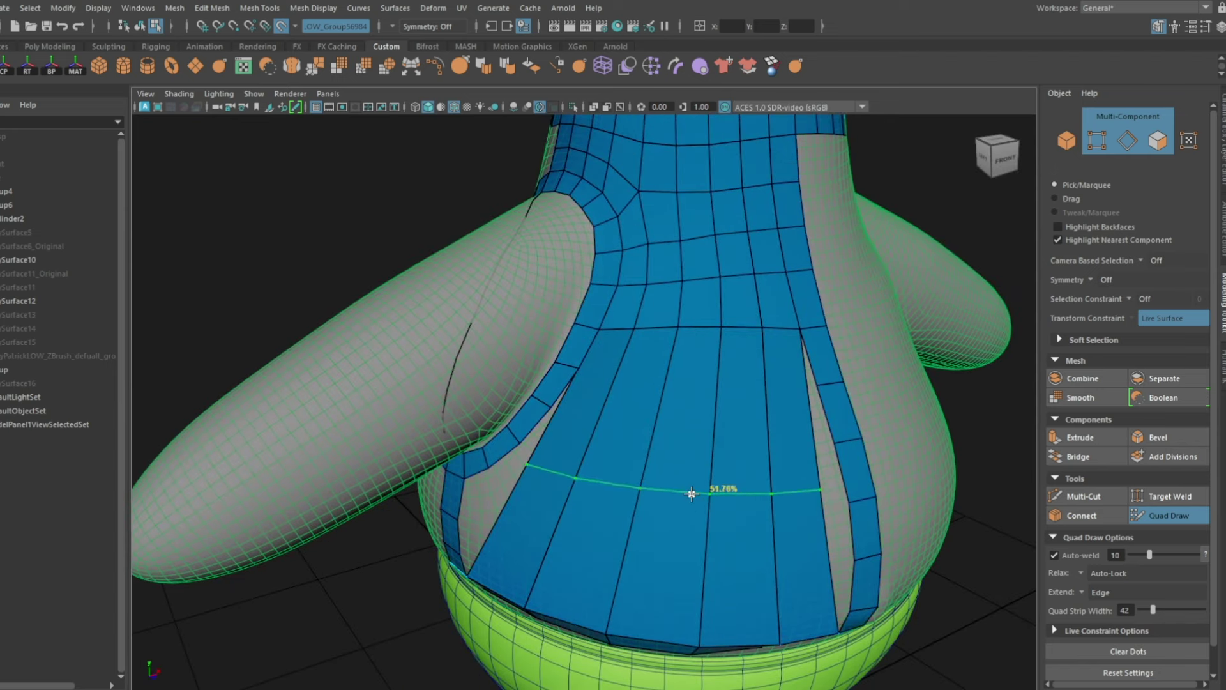
Step: Insert horizontal edge loops across the lower torso mesh
ctrl+click(693, 495)
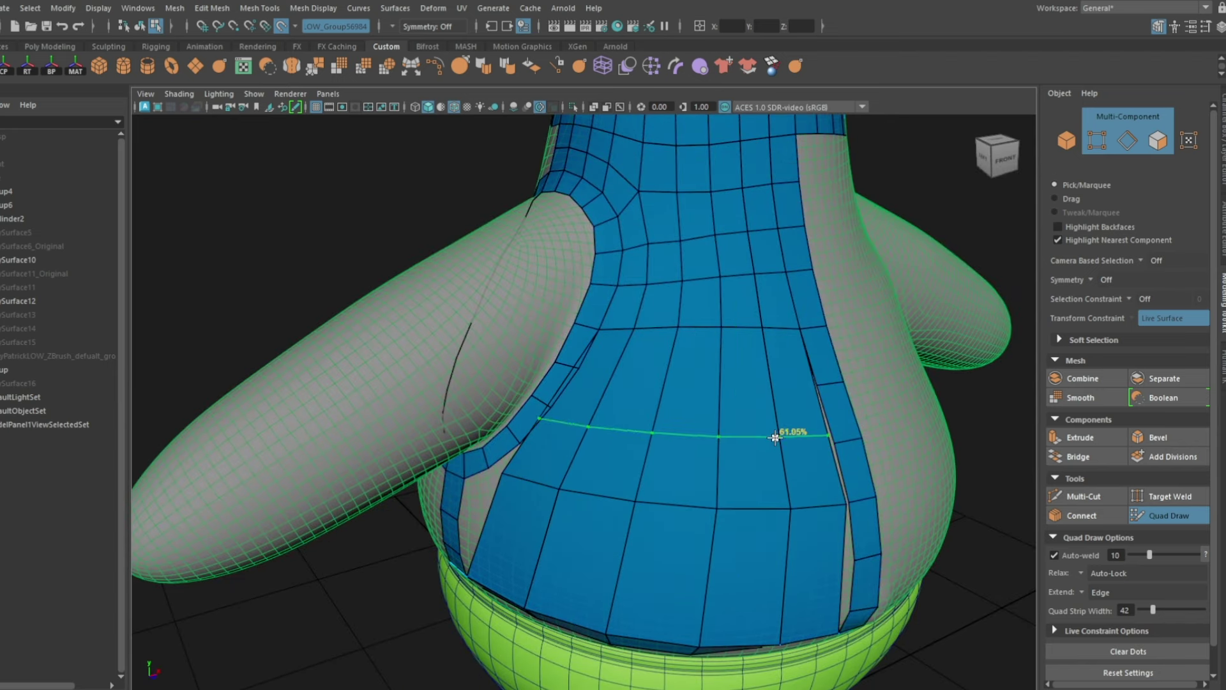
ctrl+click(764, 427)
ctrl+click(757, 602)
alt+drag(757, 603, 742, 581)
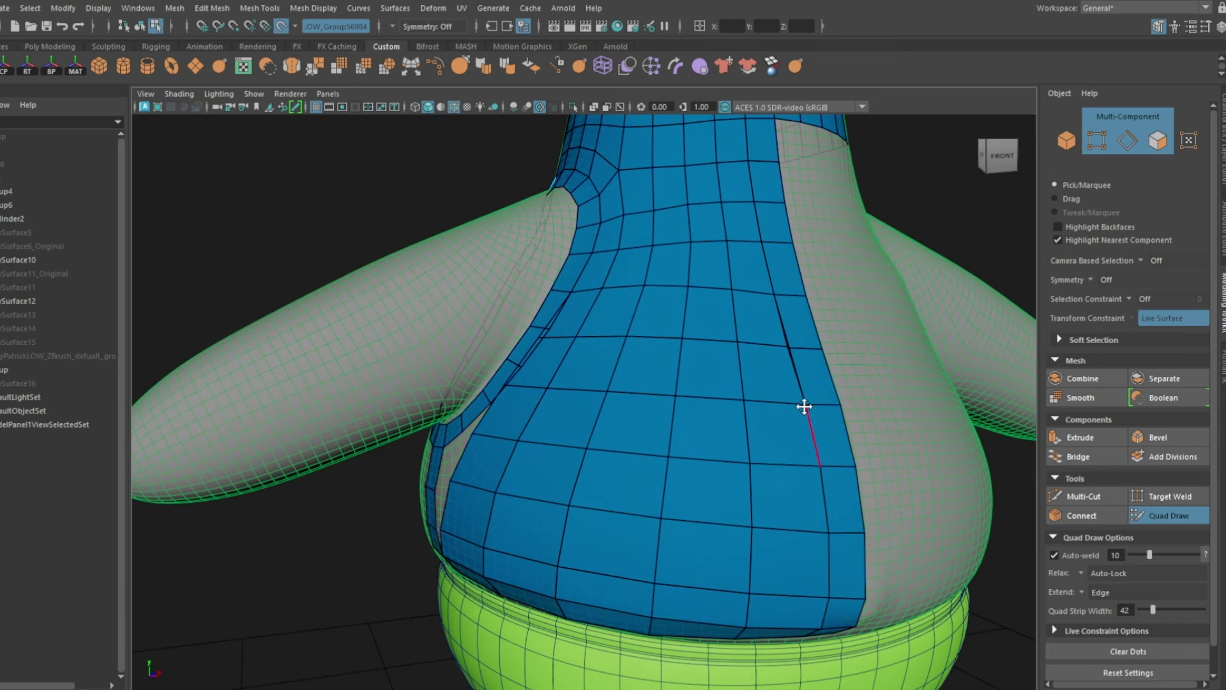
alt+drag(624, 325, 633, 298)
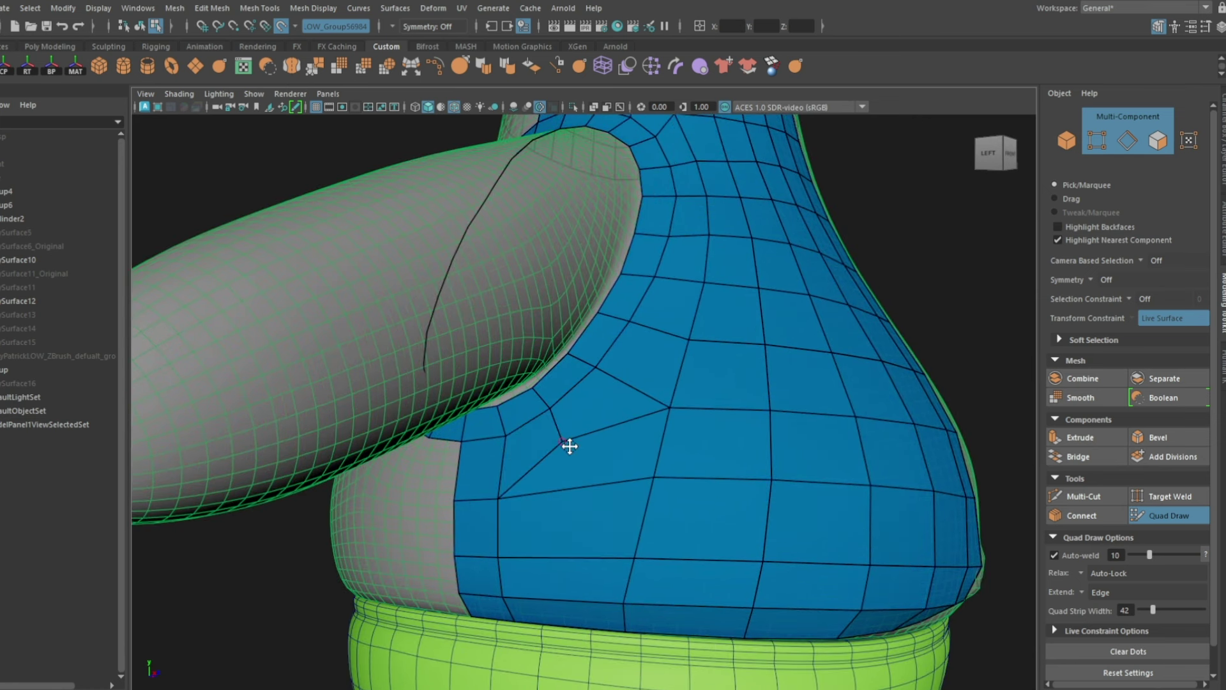
Step: Remove faces around a vertex near the arm, add a vertical edge loop down the side, and relax the lower torso
ctrl+shift+click(569, 445)
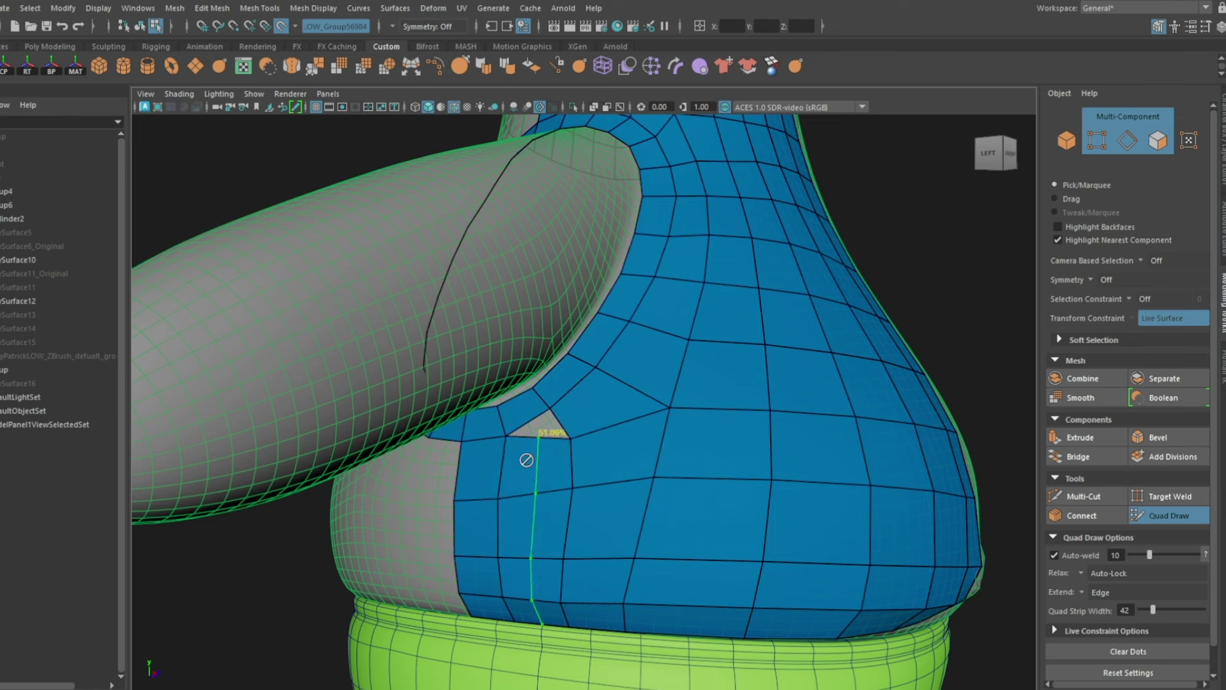
alt+drag(567, 495, 628, 423)
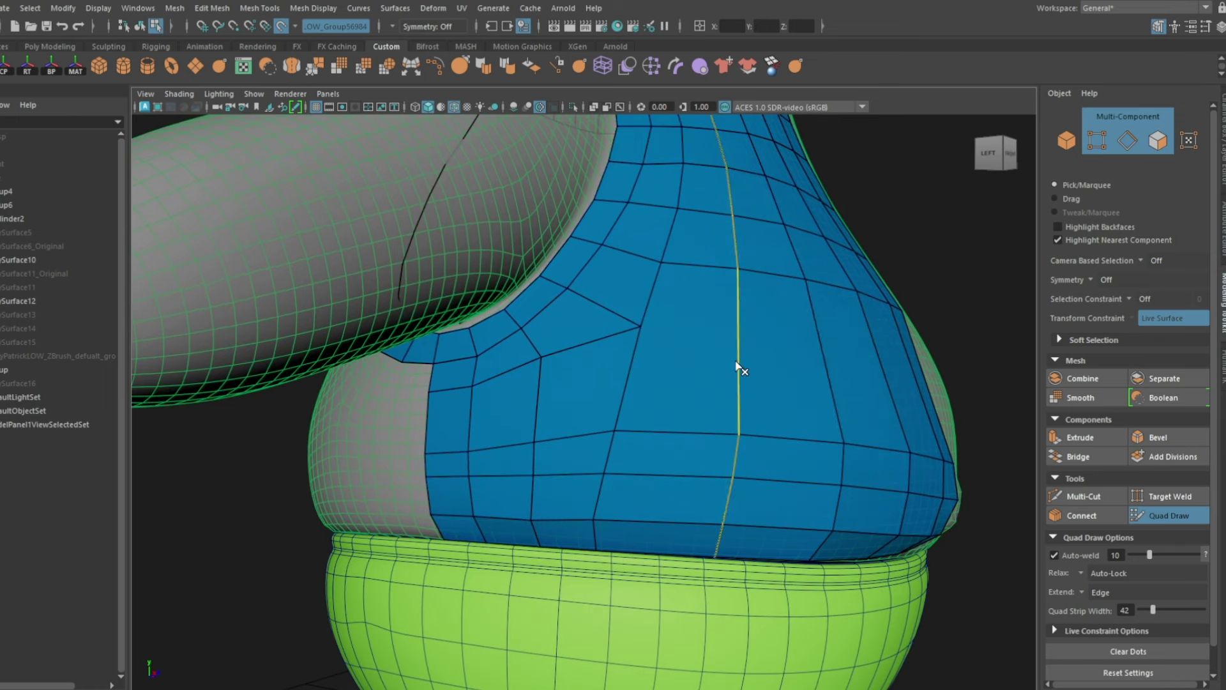
ctrl+click(739, 369)
shift+drag(667, 375, 514, 412)
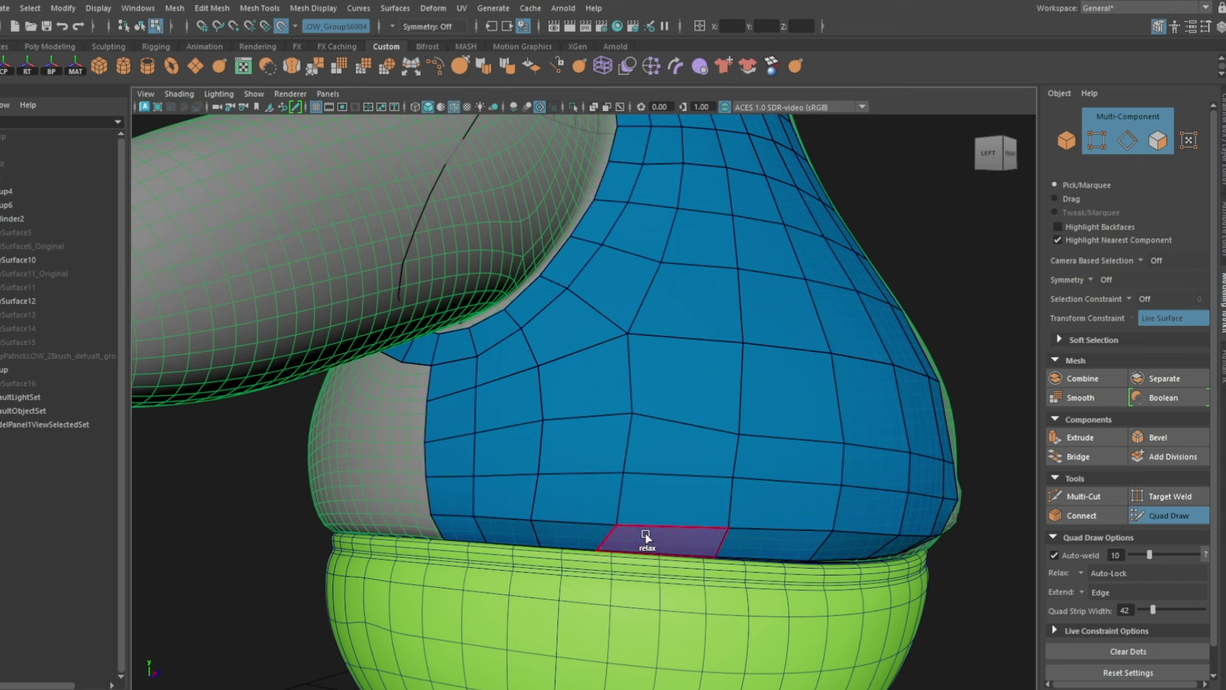
alt+drag(876, 440, 676, 492)
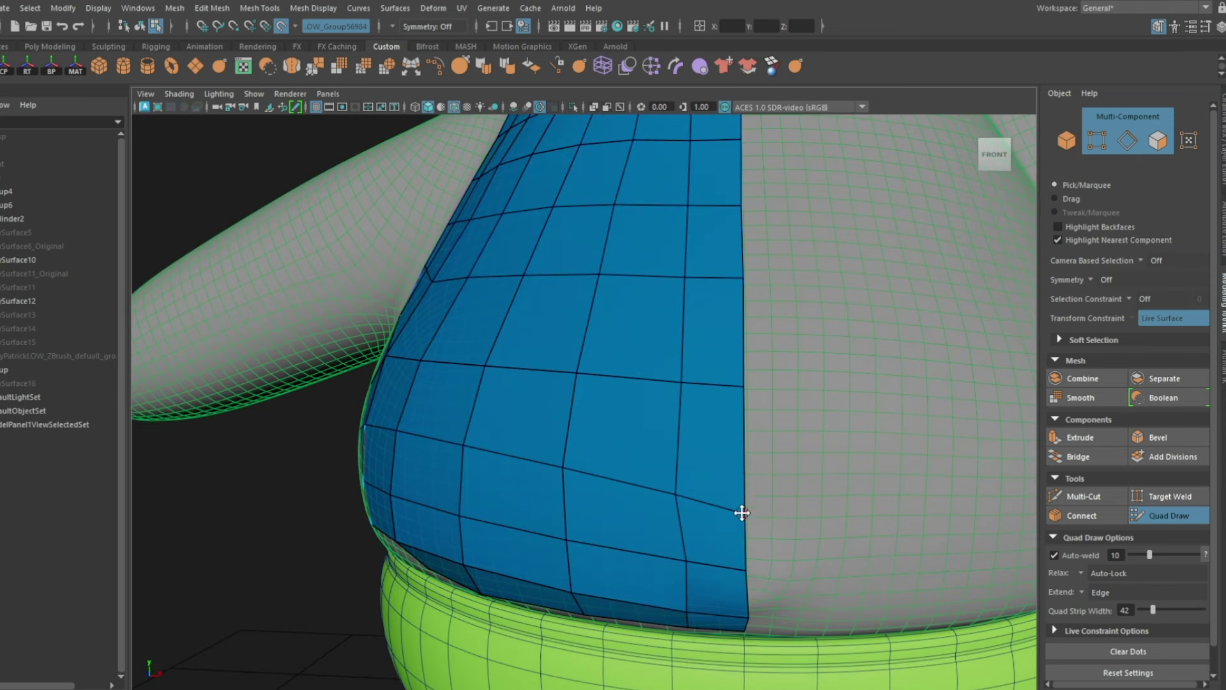
shift+drag(677, 561, 560, 465)
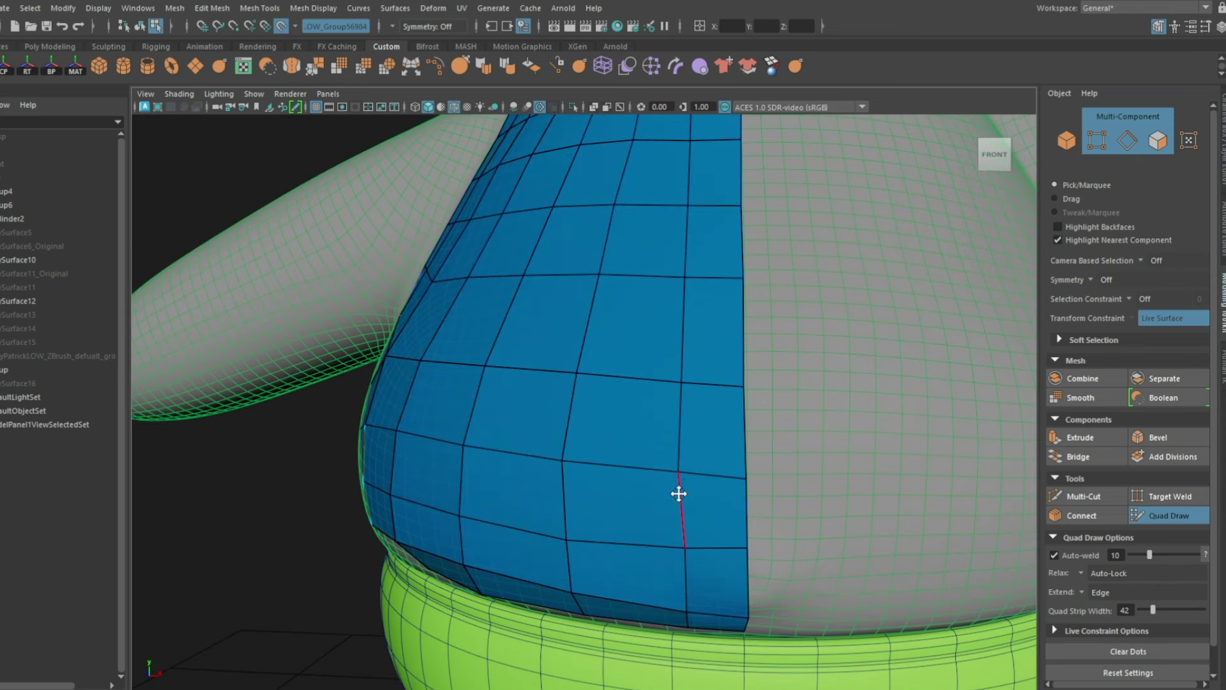
scroll(649, 326, down, 5)
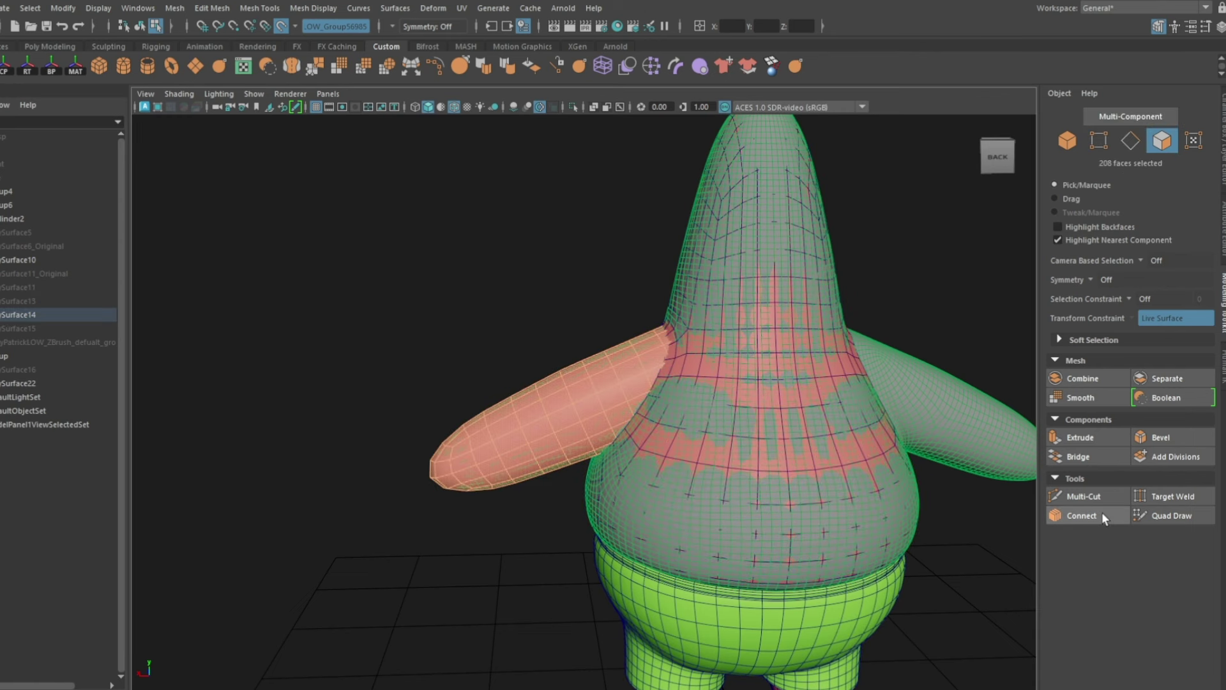
Step: Select the arm retopology and isolate it on its own beside the torso
scroll(542, 441, up, 3)
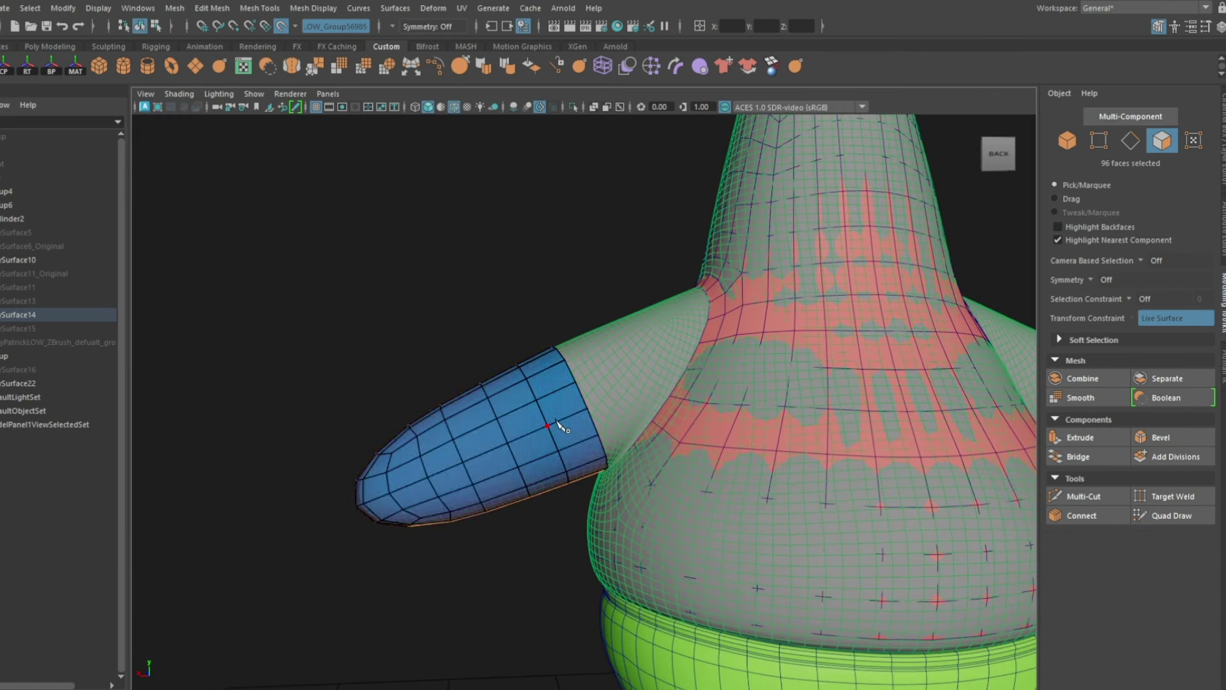
click(584, 421)
key(w)
key(F8)
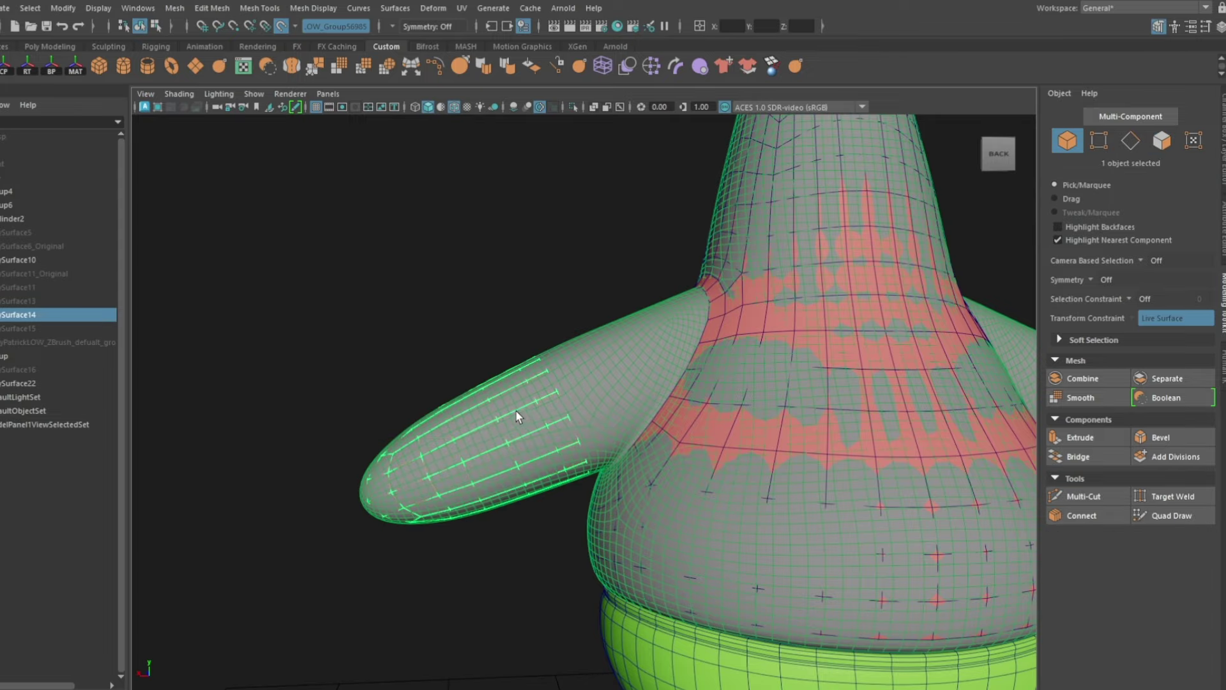
key(ctrl+1)
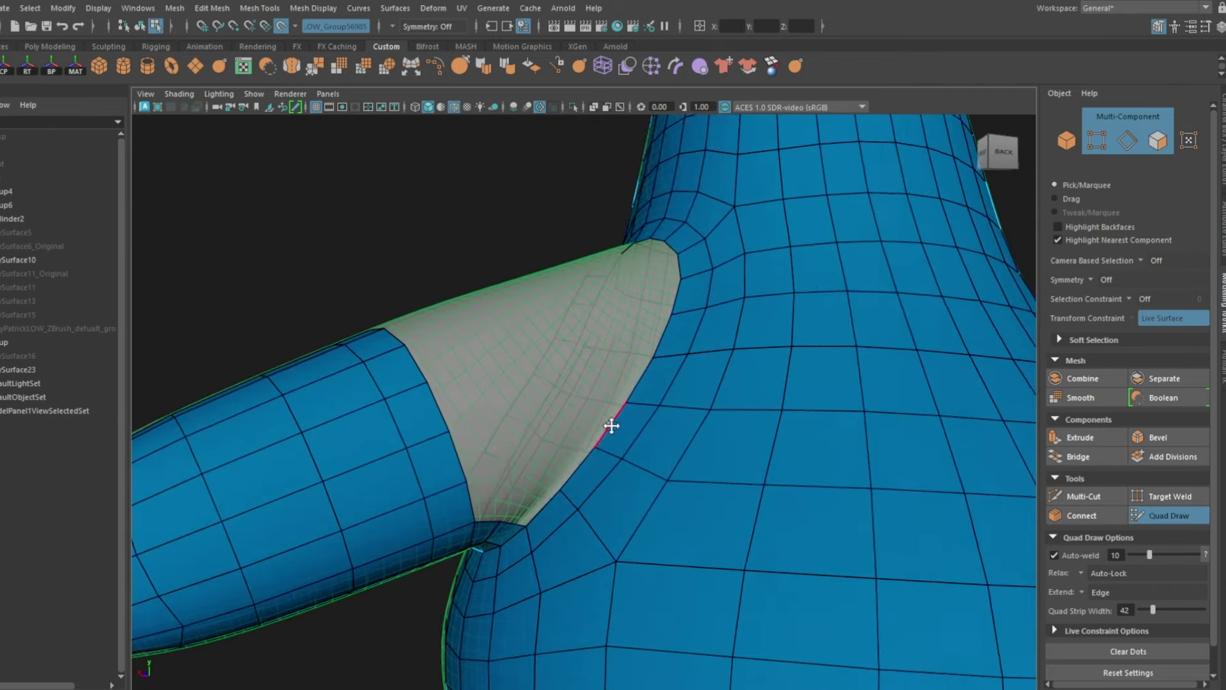
Step: Inspect the arm opening and remove the quad strip between the two shoulder gaps
alt+drag(586, 383, 488, 486)
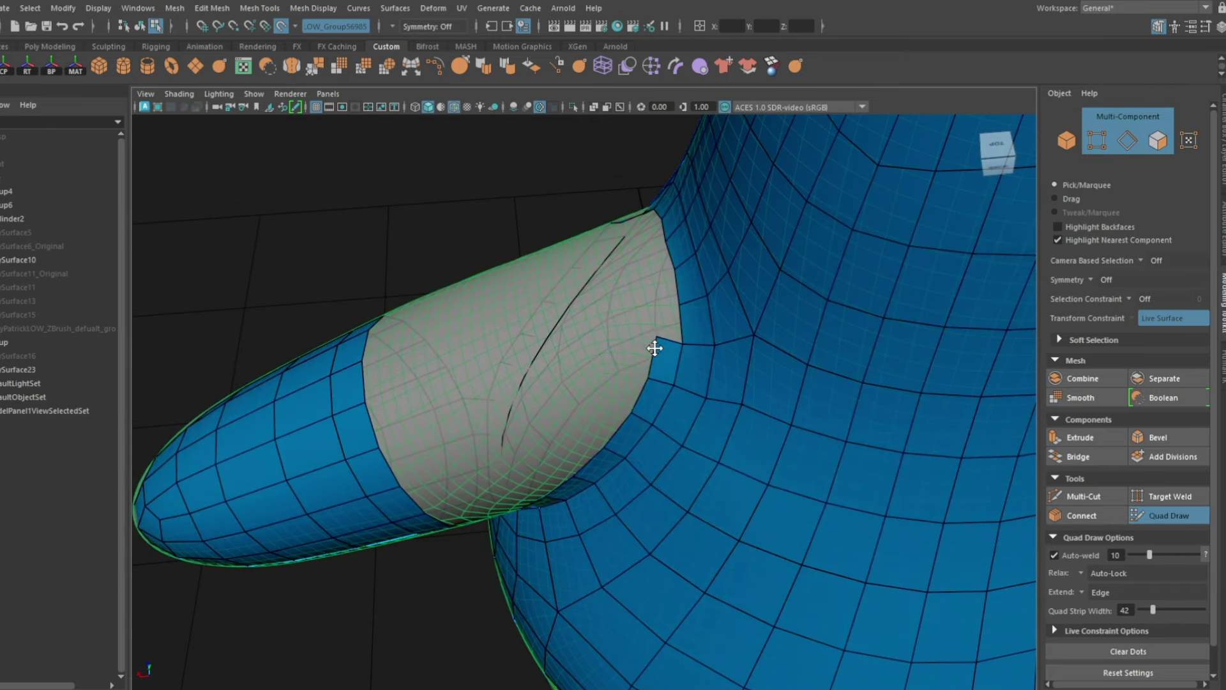
alt+drag(626, 315, 561, 293)
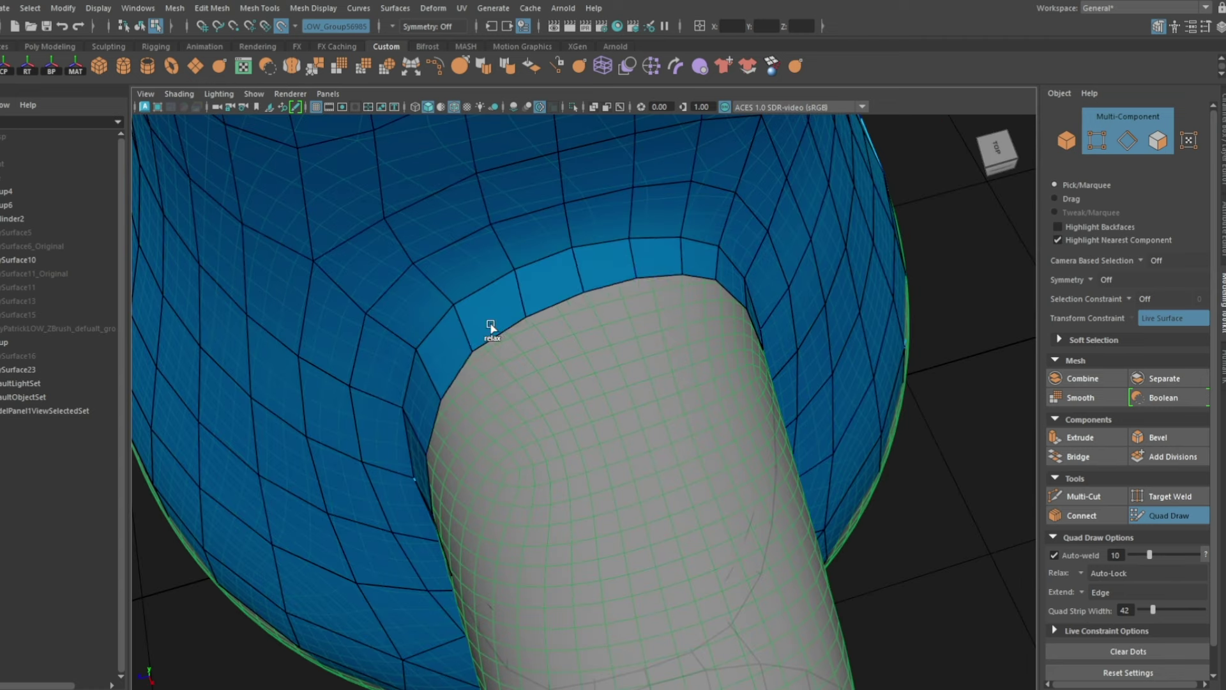
alt+drag(492, 328, 487, 260)
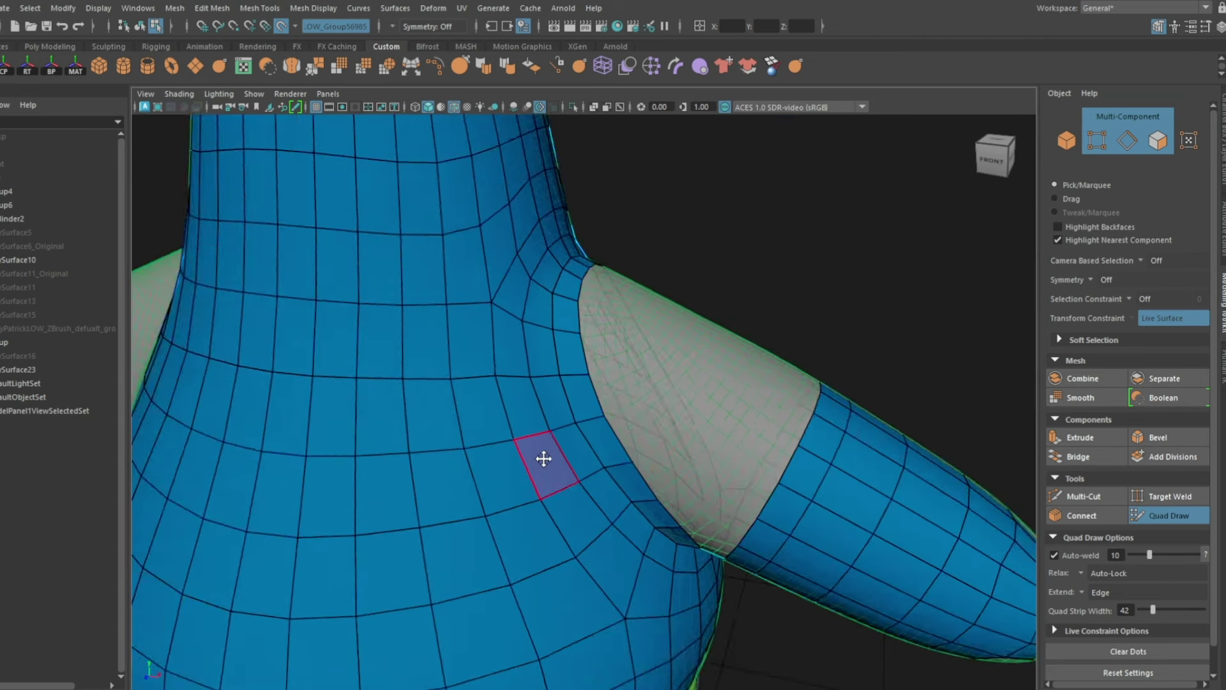
alt+drag(544, 458, 525, 472)
alt+drag(663, 513, 466, 534)
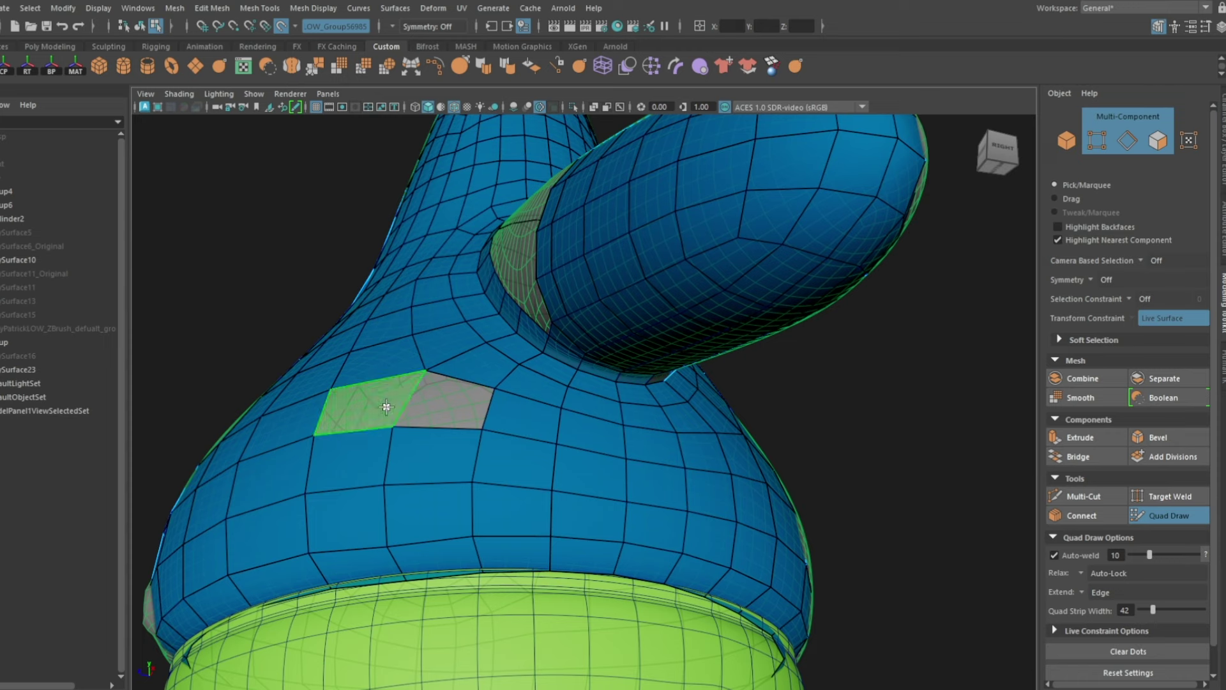
mouse_move(392, 402)
alt+mouse_down()
mouse_move(663, 452)
mouse_move(648, 436)
mouse_move(682, 460)
mouse_move(645, 409)
alt+mouse_up()
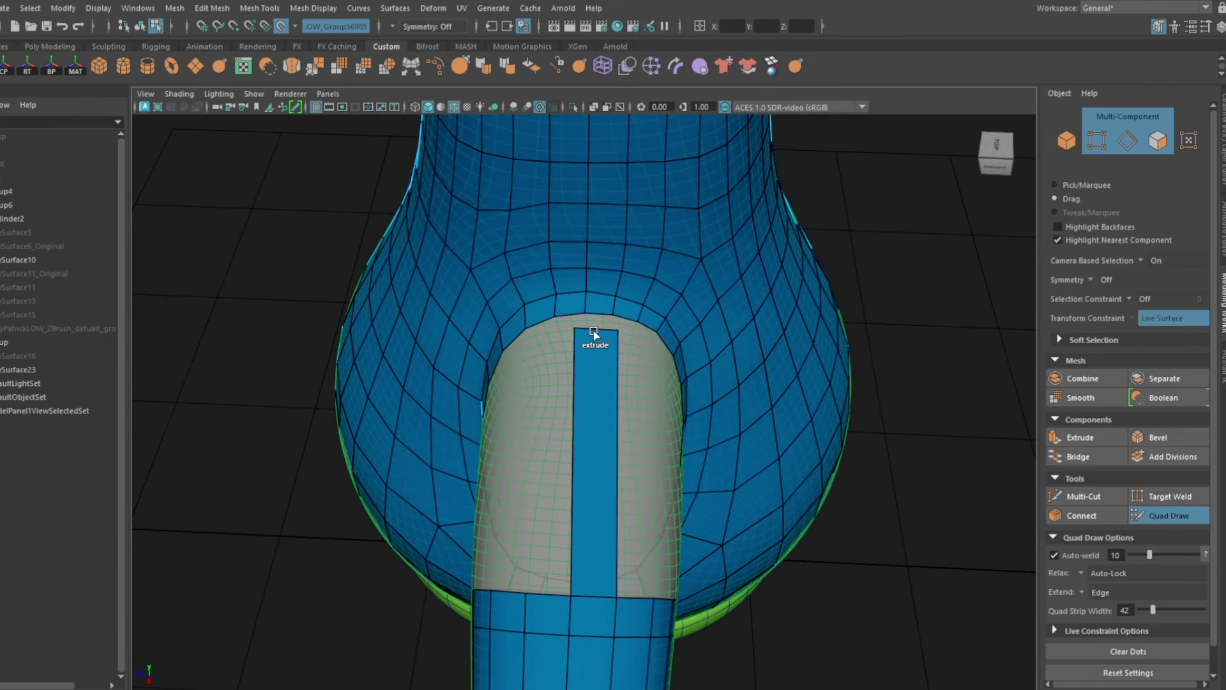
alt+drag(529, 606, 562, 318)
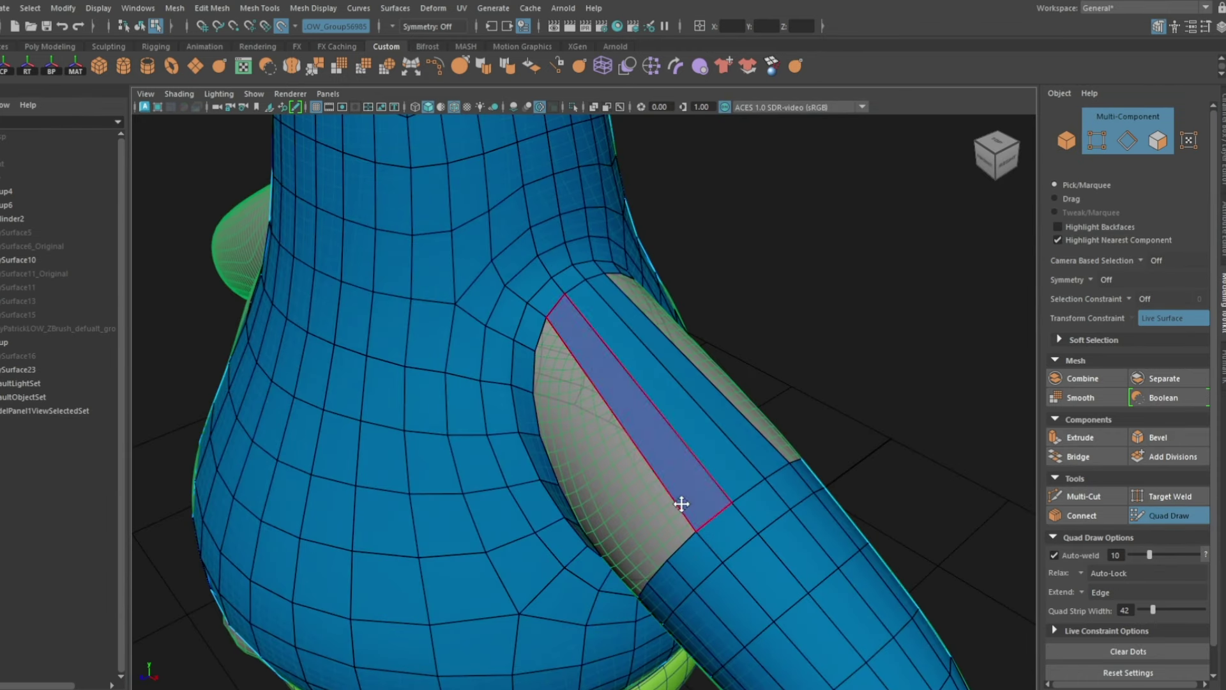
alt+drag(538, 370, 604, 320)
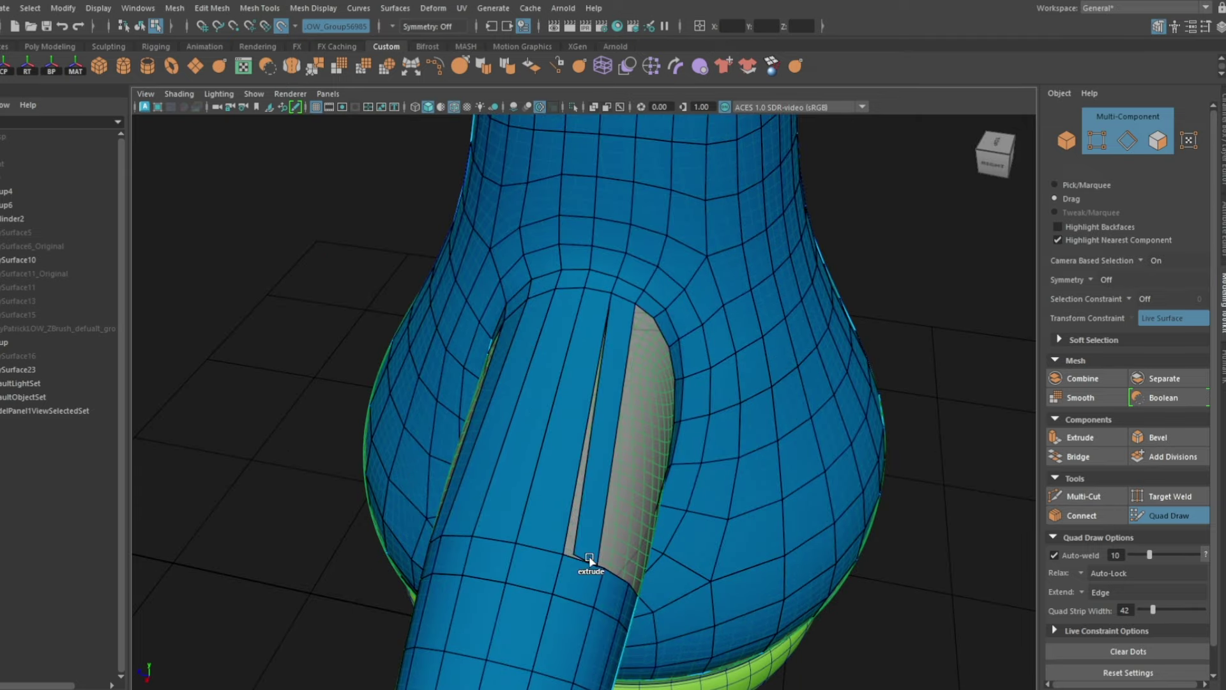
mouse_move(588, 560)
alt+mouse_down()
mouse_move(574, 364)
mouse_move(562, 503)
alt+mouse_up()
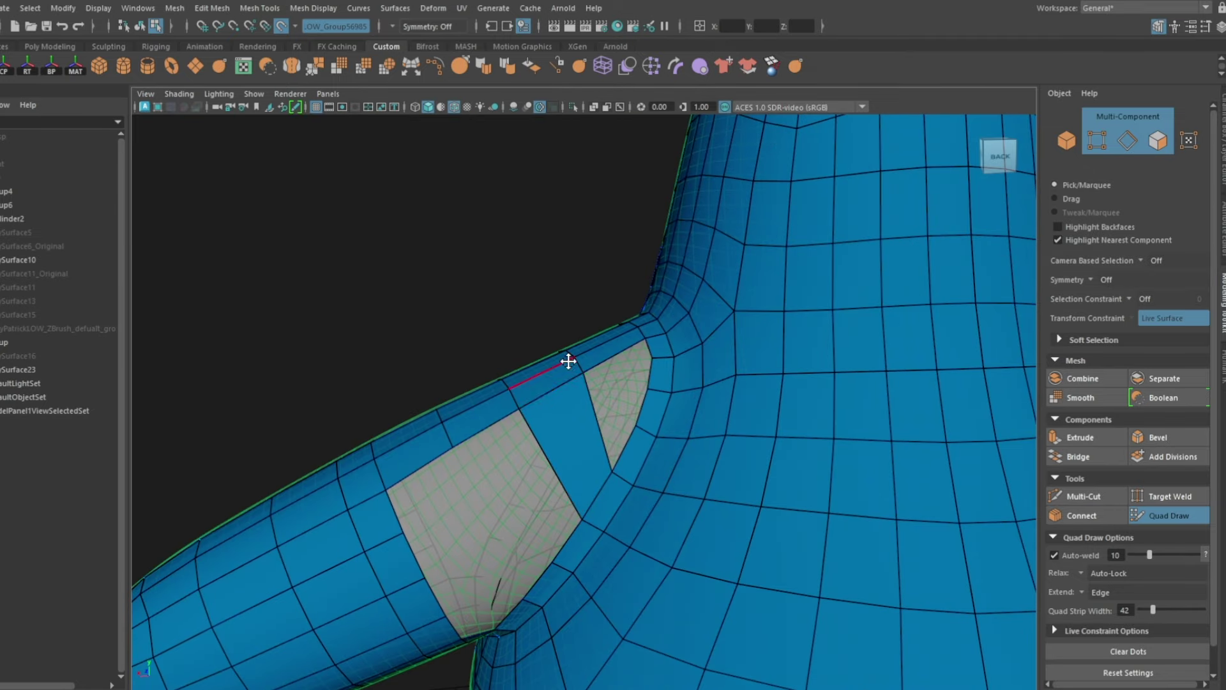
mouse_move(568, 362)
alt+mouse_down()
mouse_move(678, 440)
mouse_move(607, 385)
mouse_move(459, 455)
alt+mouse_up()
ctrl+shift+drag(529, 401, 383, 456)
alt+drag(383, 456, 408, 511)
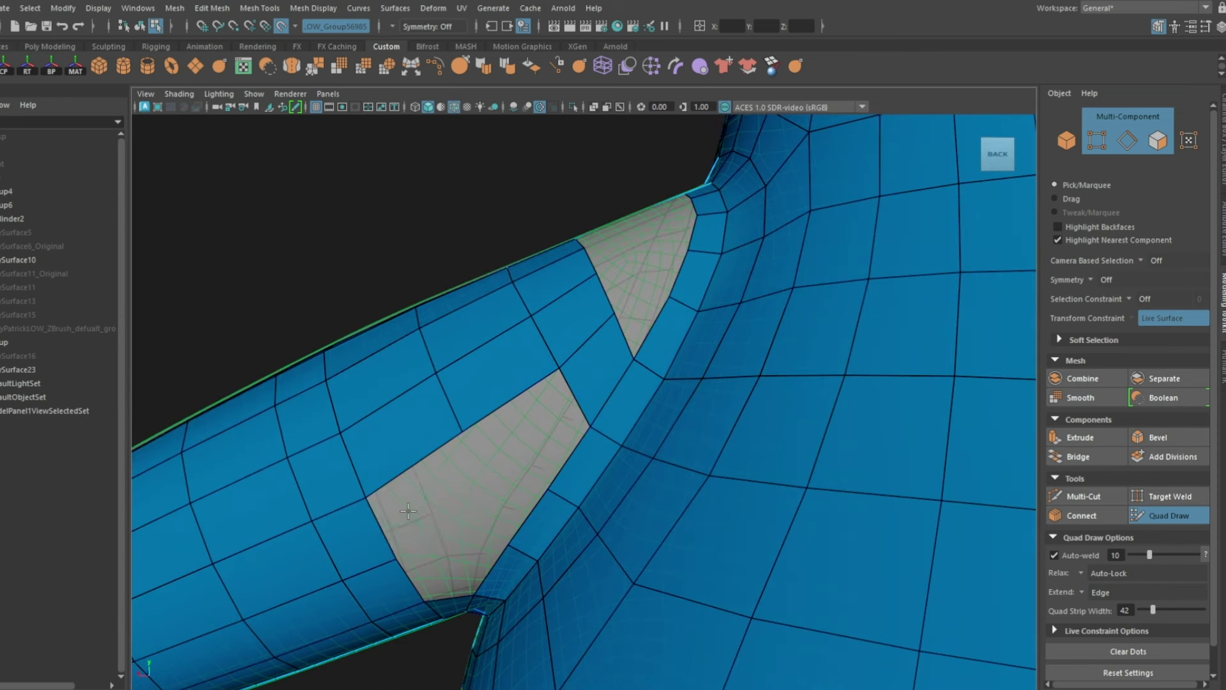
Step: Fill the upper and remaining shoulder holes with quads, joining arm and torso
mouse_move(530, 450)
alt+mouse_down()
mouse_move(496, 484)
mouse_move(473, 424)
mouse_move(538, 420)
alt+mouse_up()
mouse_move(413, 444)
alt+mouse_down()
mouse_move(492, 405)
mouse_move(430, 481)
mouse_move(547, 419)
mouse_move(496, 517)
mouse_move(541, 419)
mouse_move(728, 438)
mouse_move(549, 446)
mouse_move(665, 520)
mouse_move(720, 363)
alt+mouse_up()
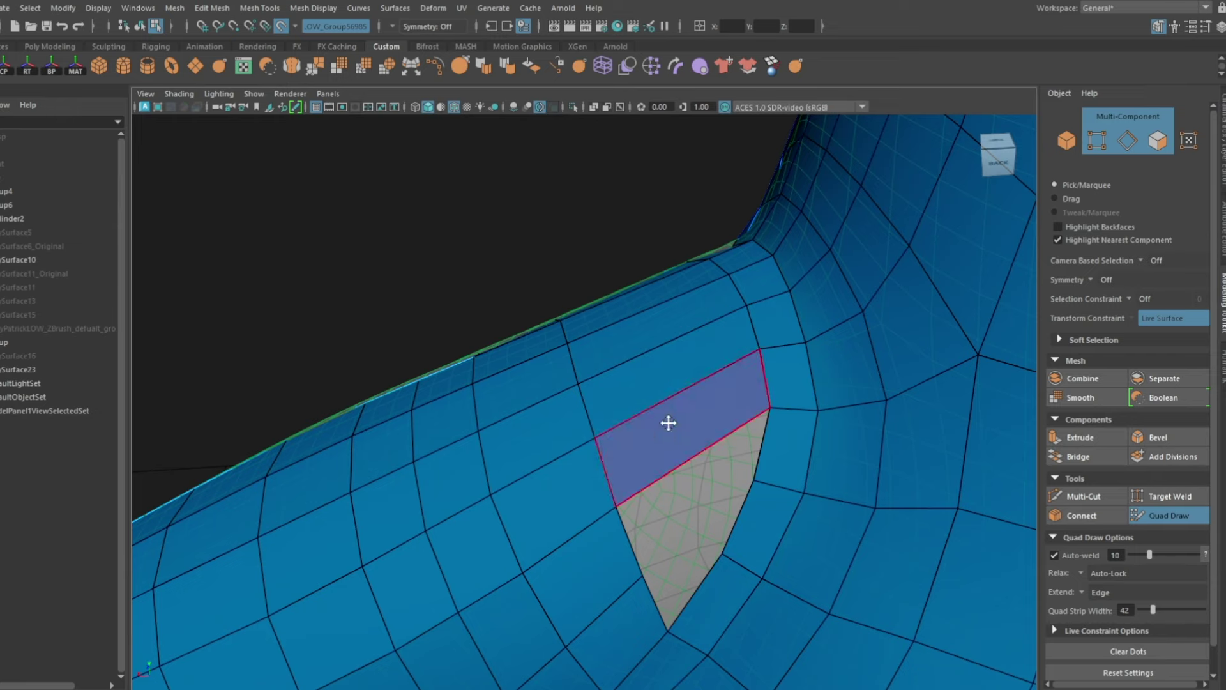
shift+click(668, 421)
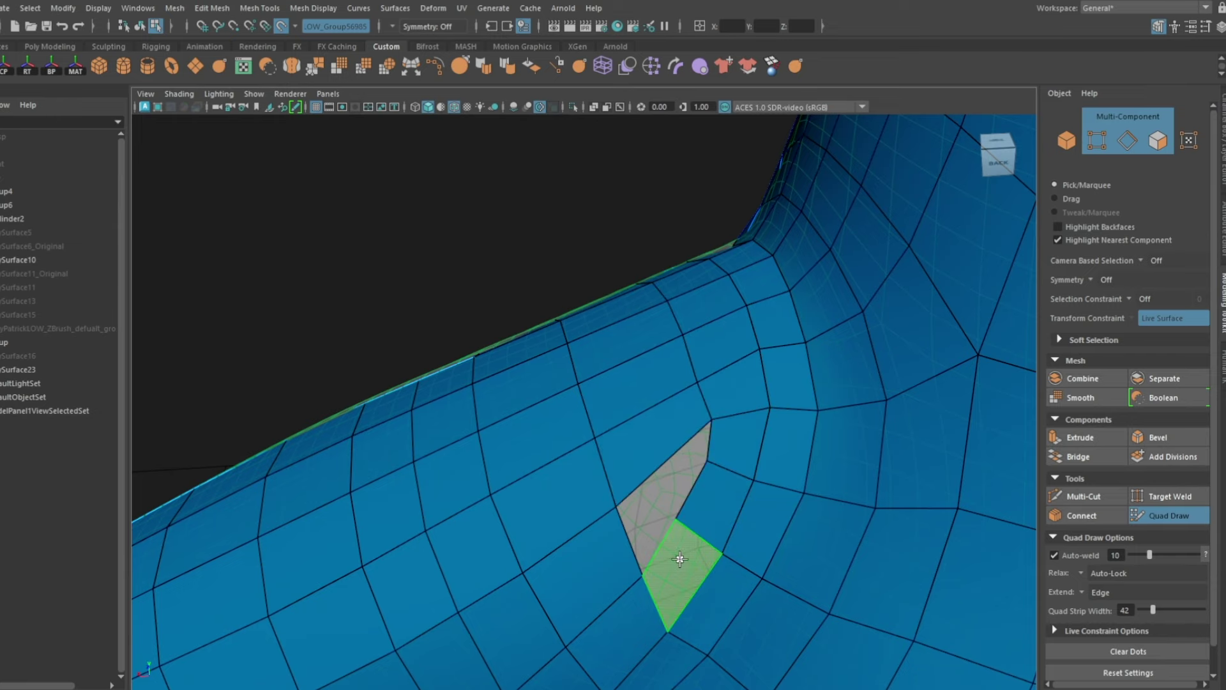
scroll(709, 464, down, 5)
shift+click(644, 492)
mouse_move(679, 501)
alt+mouse_down()
mouse_move(520, 476)
mouse_move(598, 469)
mouse_move(479, 487)
mouse_move(596, 385)
mouse_move(726, 438)
mouse_move(575, 458)
alt+mouse_up()
Step: Delete the centre column of faces, leaving one half of the upper body
key(Delete)
mouse_move(583, 624)
alt+mouse_down()
mouse_move(684, 465)
mouse_move(575, 383)
alt+mouse_up()
click(445, 71)
mouse_move(473, 447)
alt+mouse_down()
mouse_move(491, 461)
mouse_move(635, 442)
mouse_move(589, 473)
alt+mouse_up()
Step: Redo the mirror so the half mesh becomes a full upper body with both arms
key(F8)
key(F8)
mouse_move(528, 410)
alt+mouse_down()
mouse_move(480, 282)
mouse_move(405, 423)
alt+mouse_up()
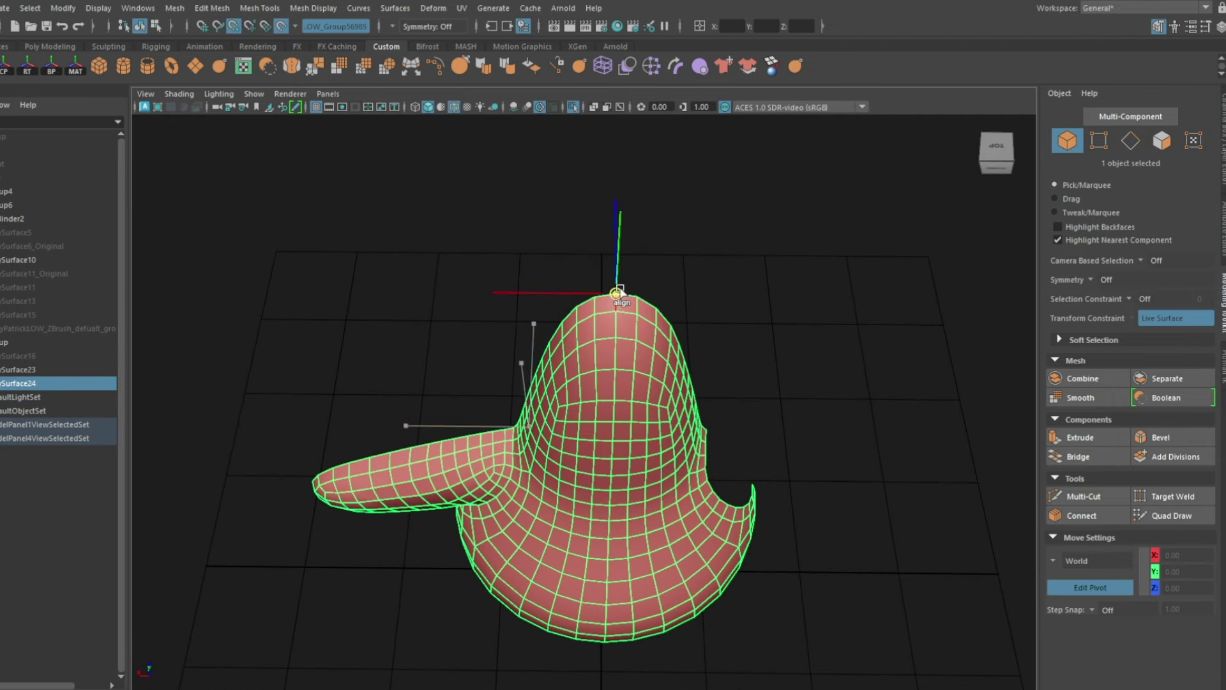
key(F11)
key(ctrl+z)
key(ctrl+z)
key(ctrl+a)
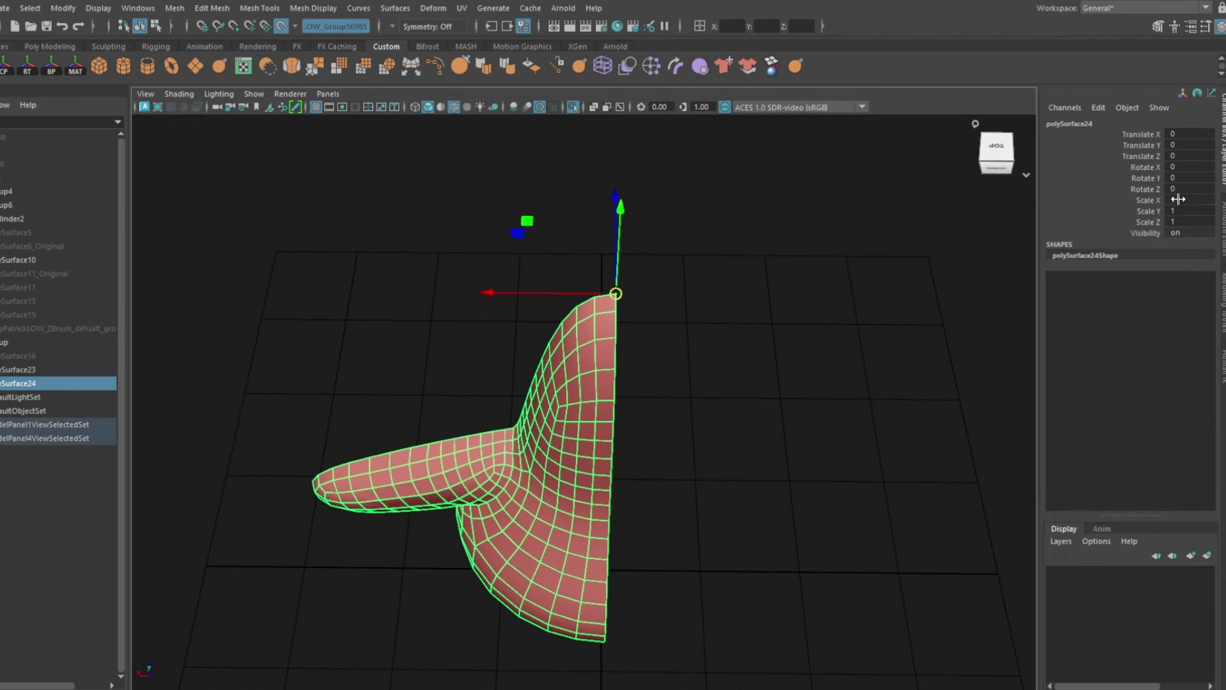
key(shift+z)
mouse_move(553, 433)
alt+mouse_down()
mouse_move(699, 458)
mouse_move(576, 519)
alt+mouse_up()
key(ctrl+1)
Step: Isolate the upper body and extrude its bottom border edges downward
click(700, 457)
key(ctrl+1)
key(ctrl+e)
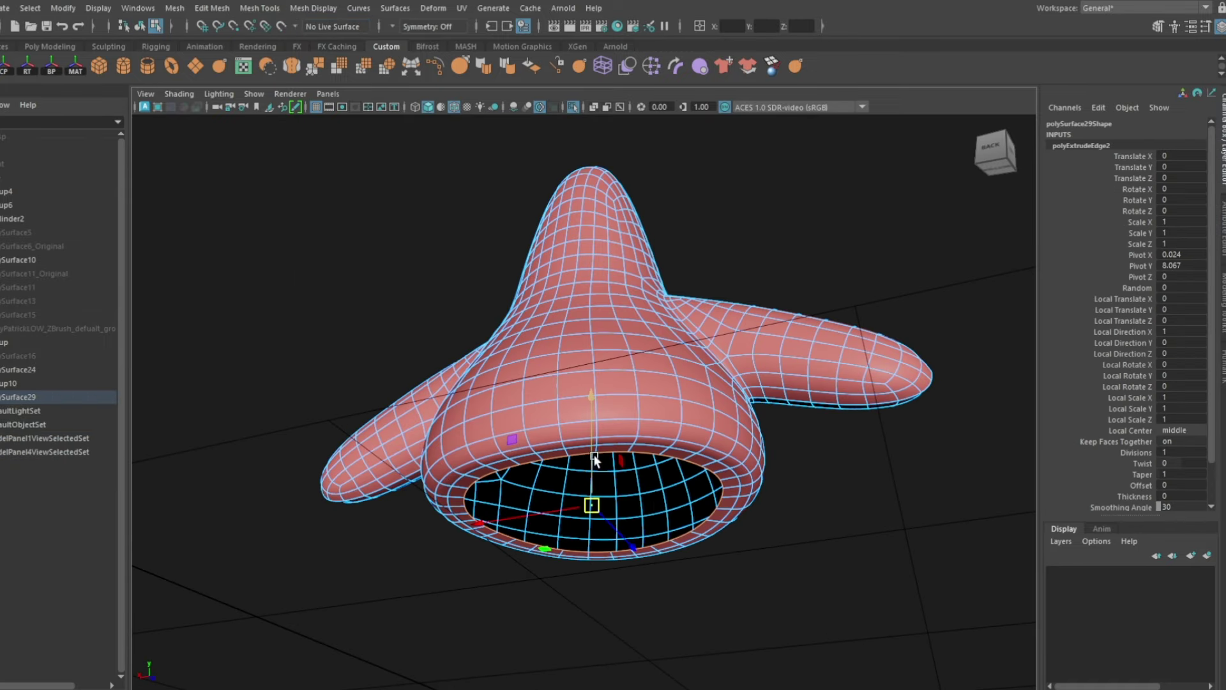
key(ctrl+1)
Step: Isolate the shorts and extrude their top waist border edges
click(753, 470)
key(ctrl+1)
double_click(722, 522)
key(ctrl+e)
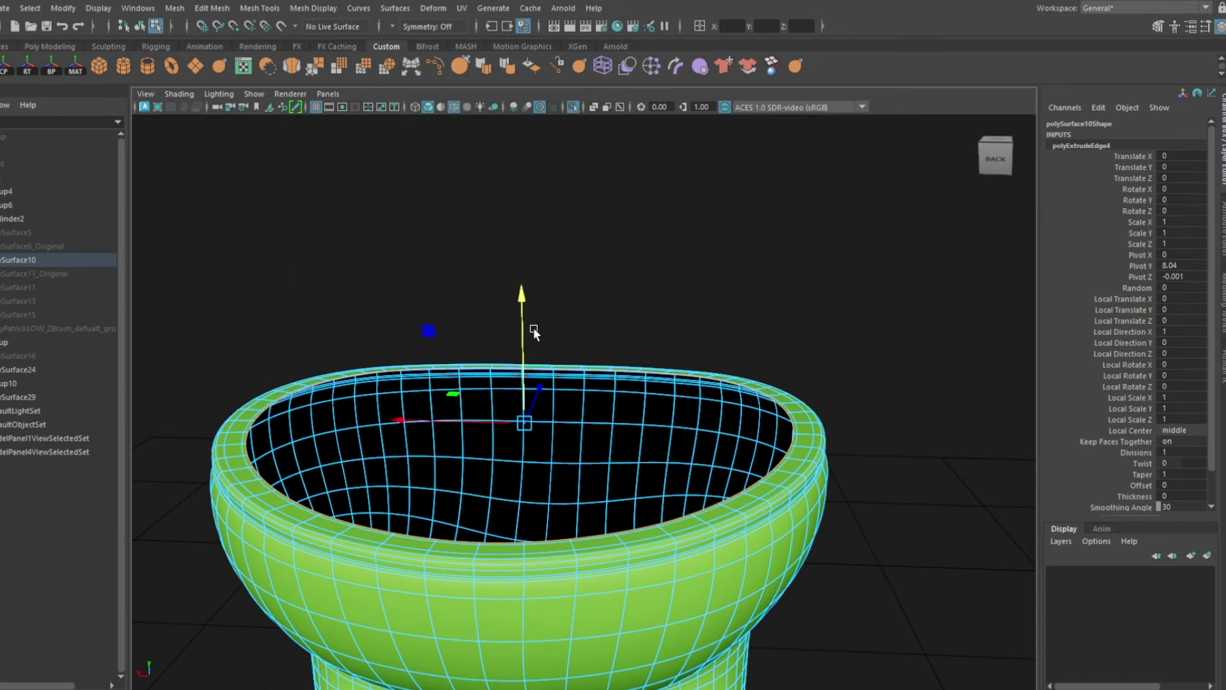
Step: Show all objects, select the upper body from the front and switch to its edges and faces
key(F8)
key(ctrl+1)
alt+drag(534, 327, 815, 430)
click(539, 408)
scroll(669, 415, up, 3)
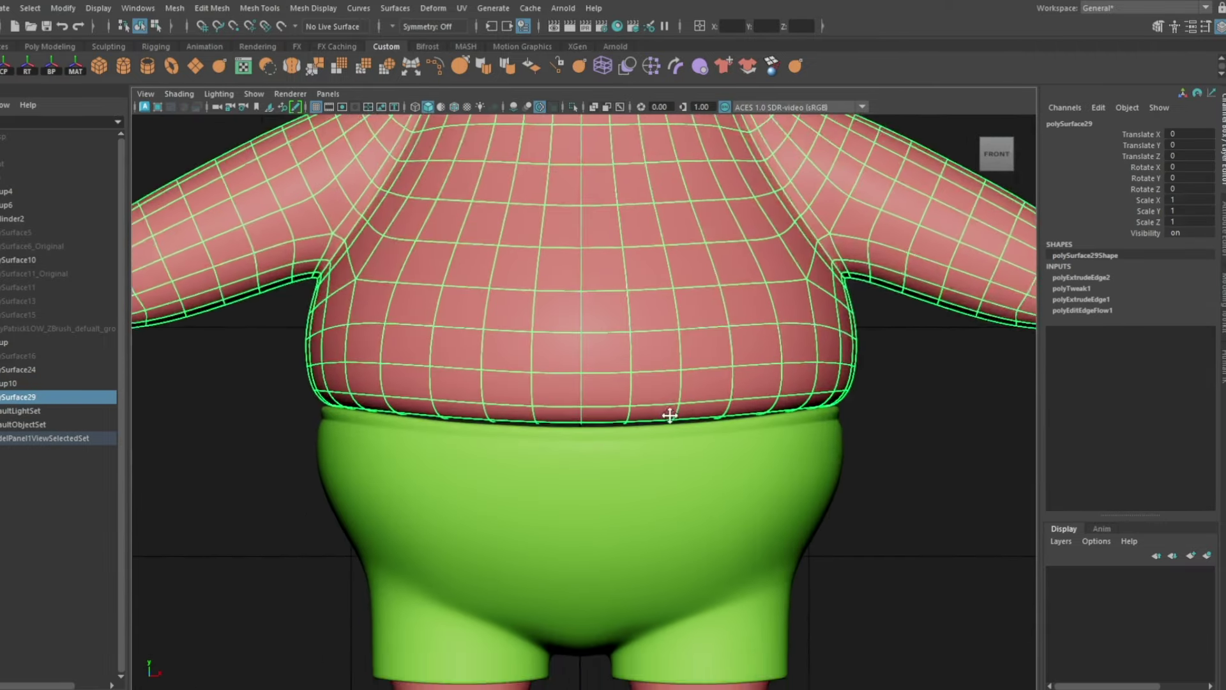
scroll(669, 415, up, 1)
key(F10)
key(F11)
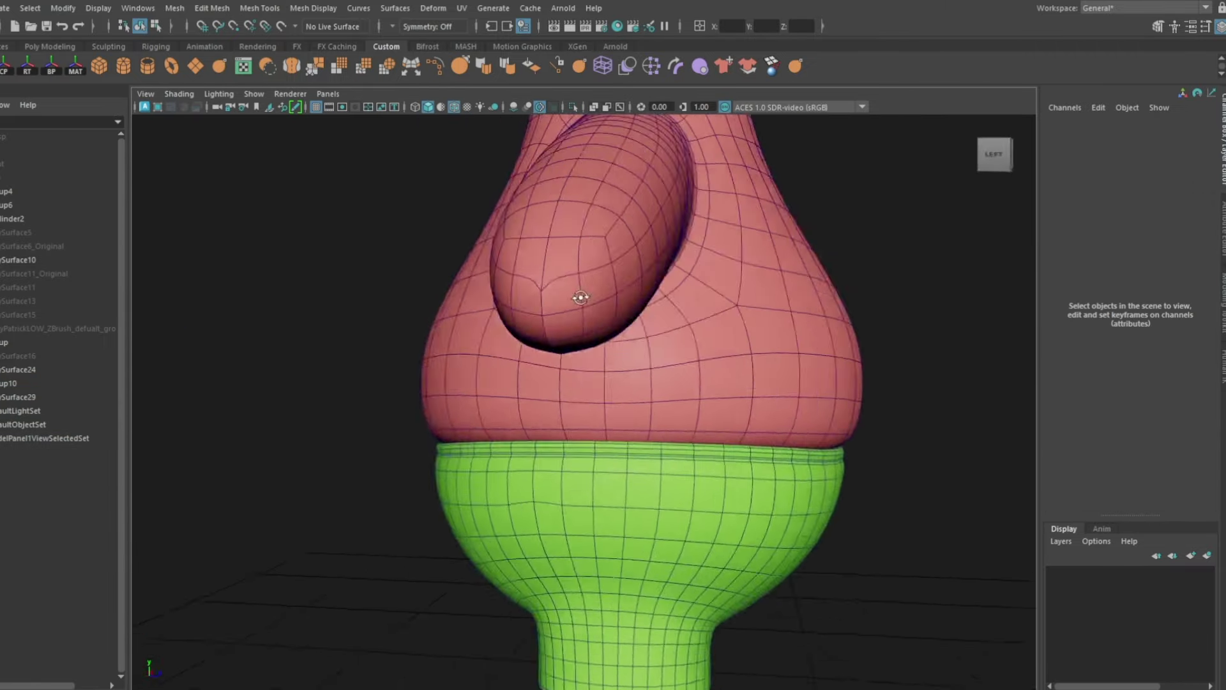
Step: Extrude a belly face into a navel ring and circularize it into a round dimple
click(601, 325)
key(ctrl+e)
scroll(636, 415, up, 5)
mouse_move(636, 415)
alt+mouse_down()
mouse_move(526, 386)
mouse_move(571, 392)
alt+mouse_up()
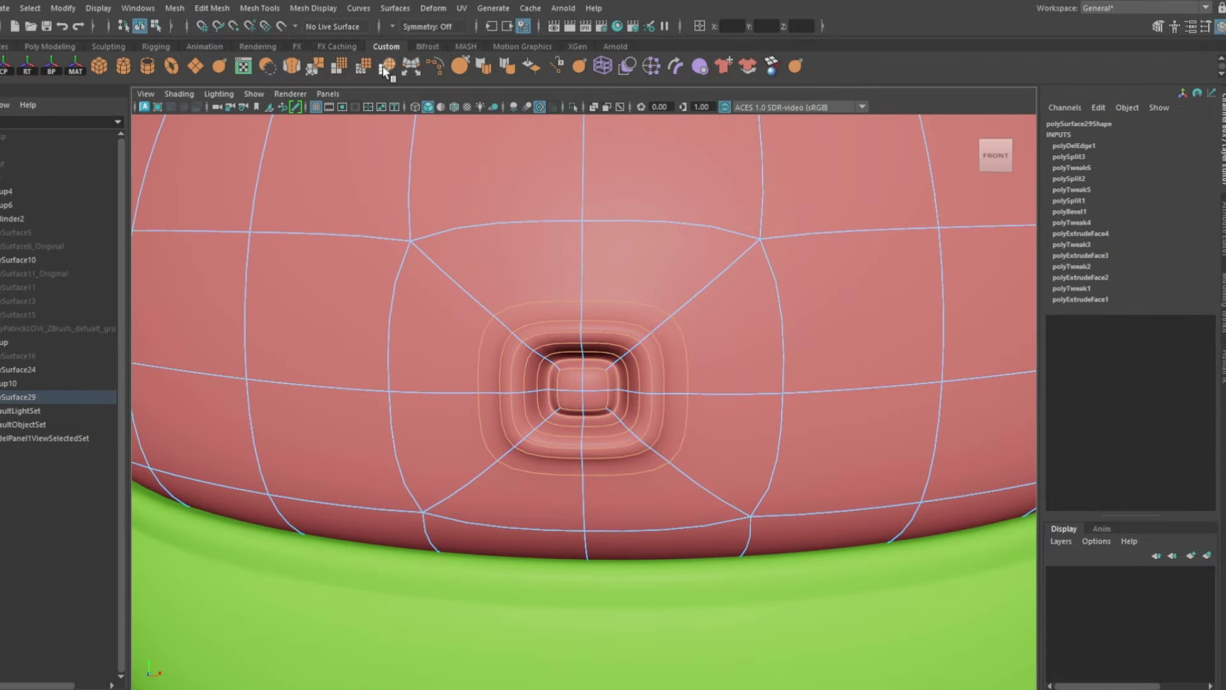
click(386, 67)
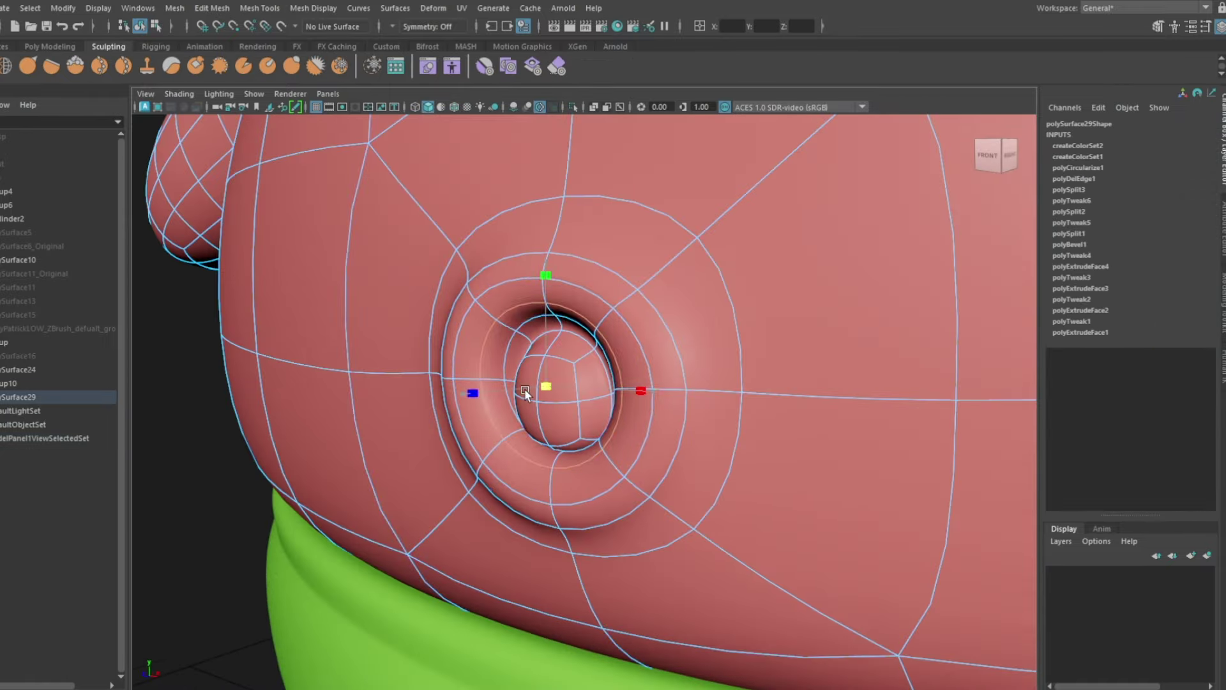
click(389, 46)
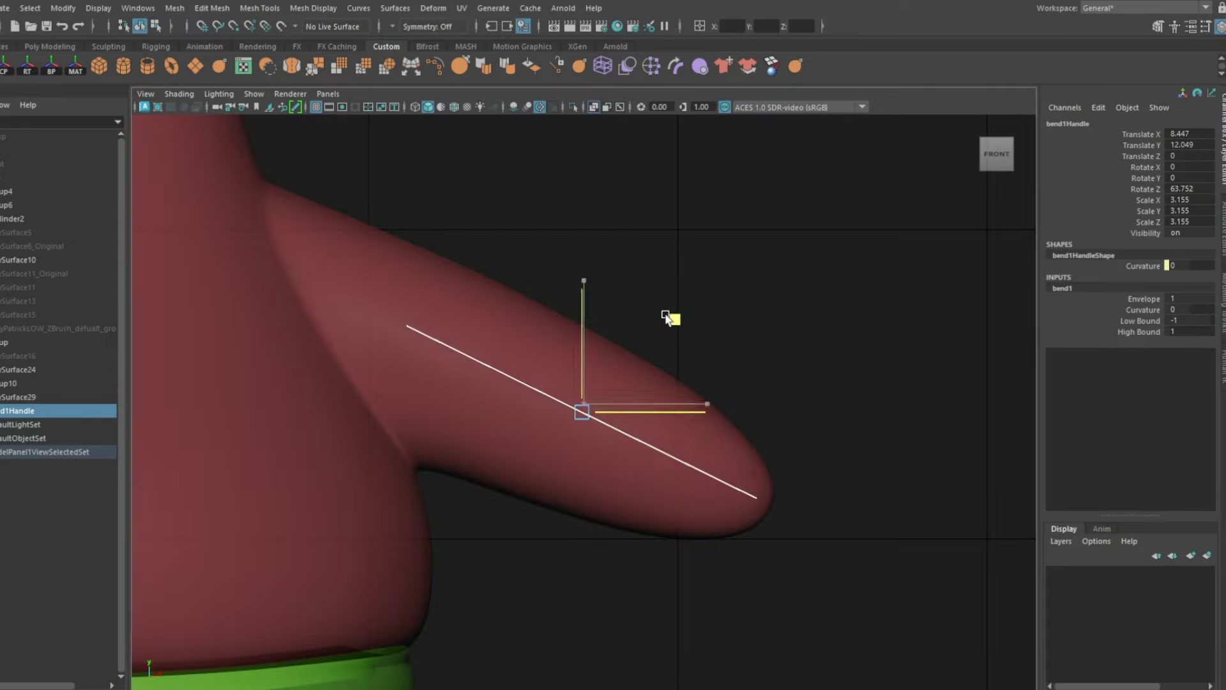
Step: Set the bend deformer curvature to about -55 and nudge the handle along the arm
click(1147, 312)
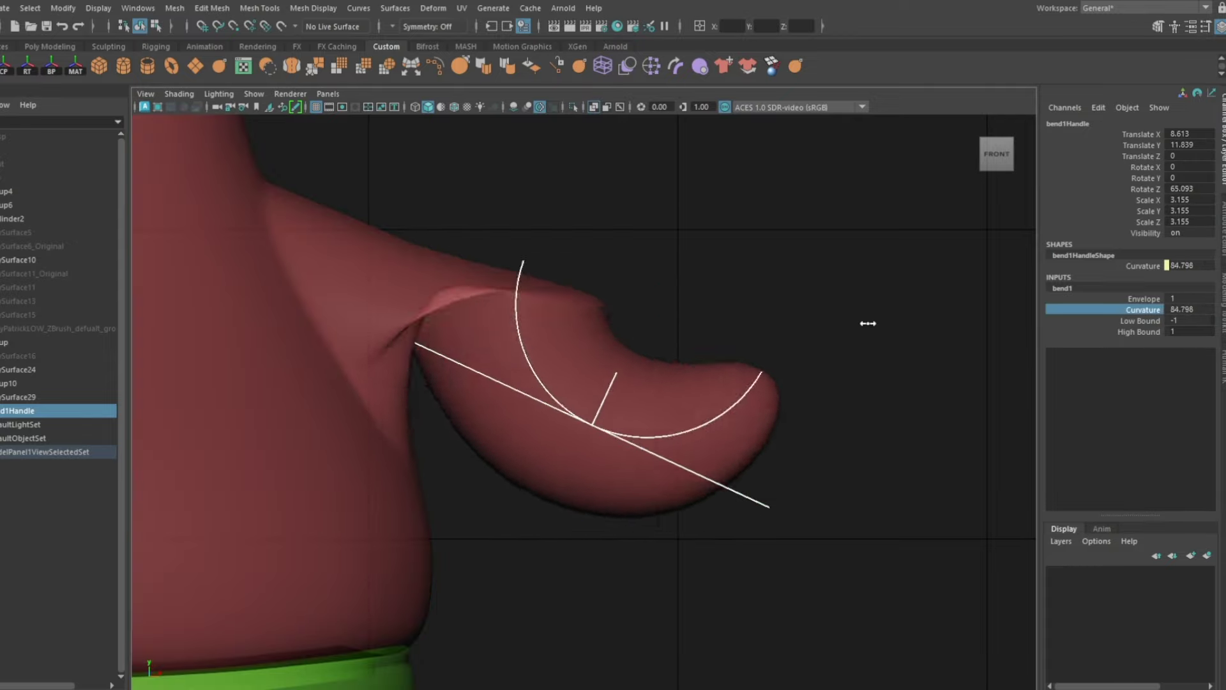
middle_drag(868, 323, 410, 247)
middle_drag(843, 275, 810, 273)
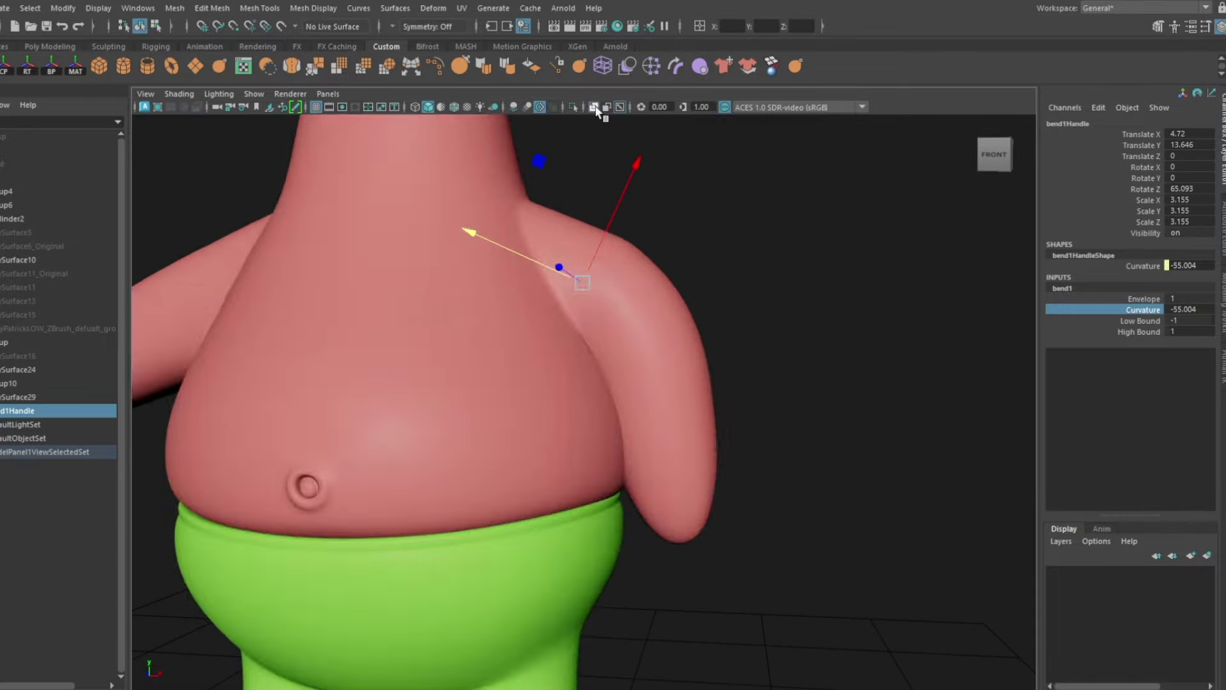
scroll(535, 309, down, 4)
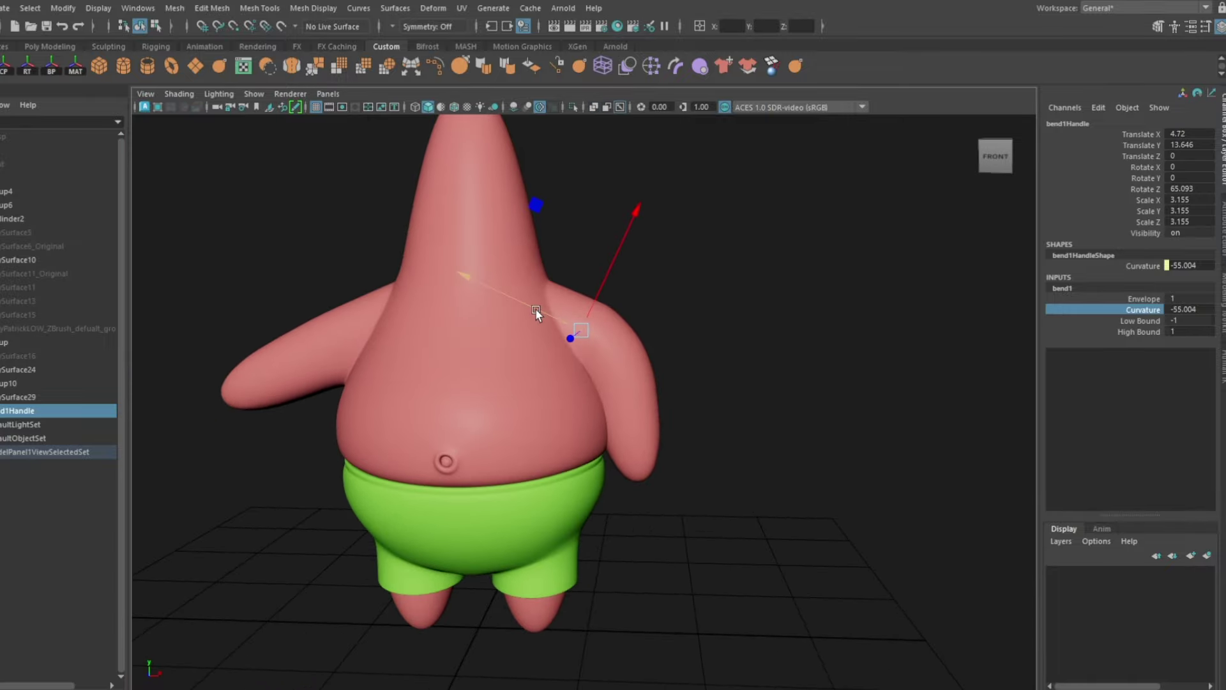
drag(549, 295, 547, 293)
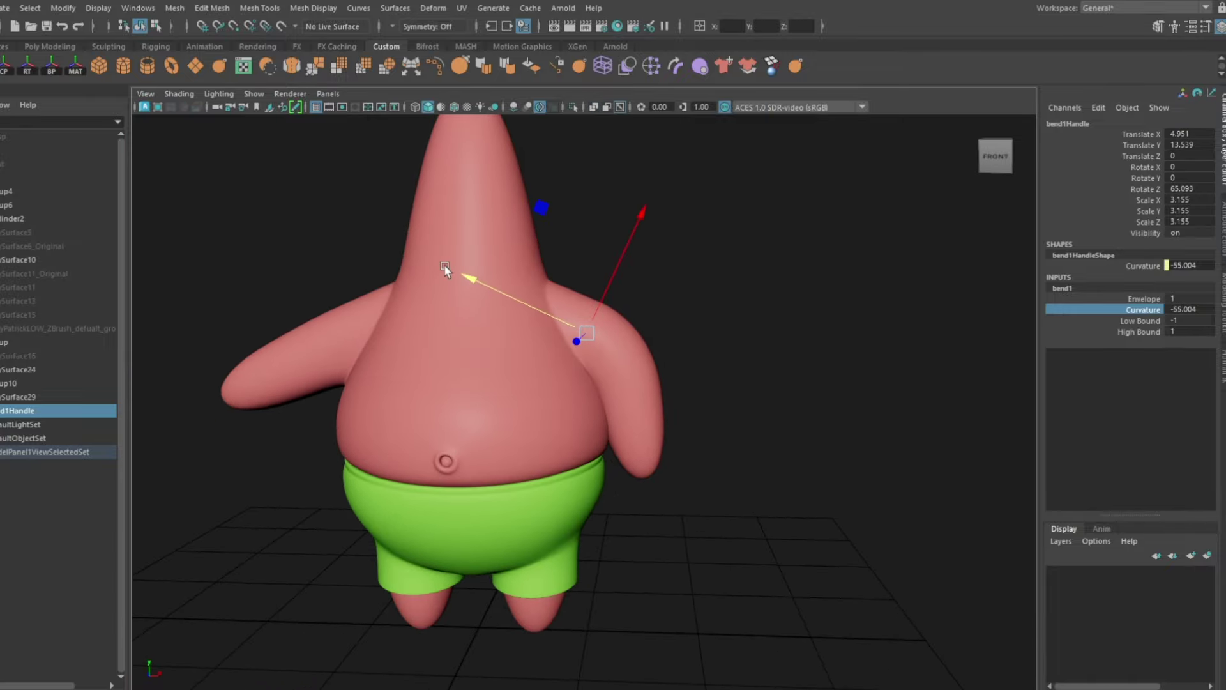
scroll(646, 336, up, 3)
Step: Select Patrick's body mesh and start sculpting on it
click(662, 320)
scroll(662, 320, up, 3)
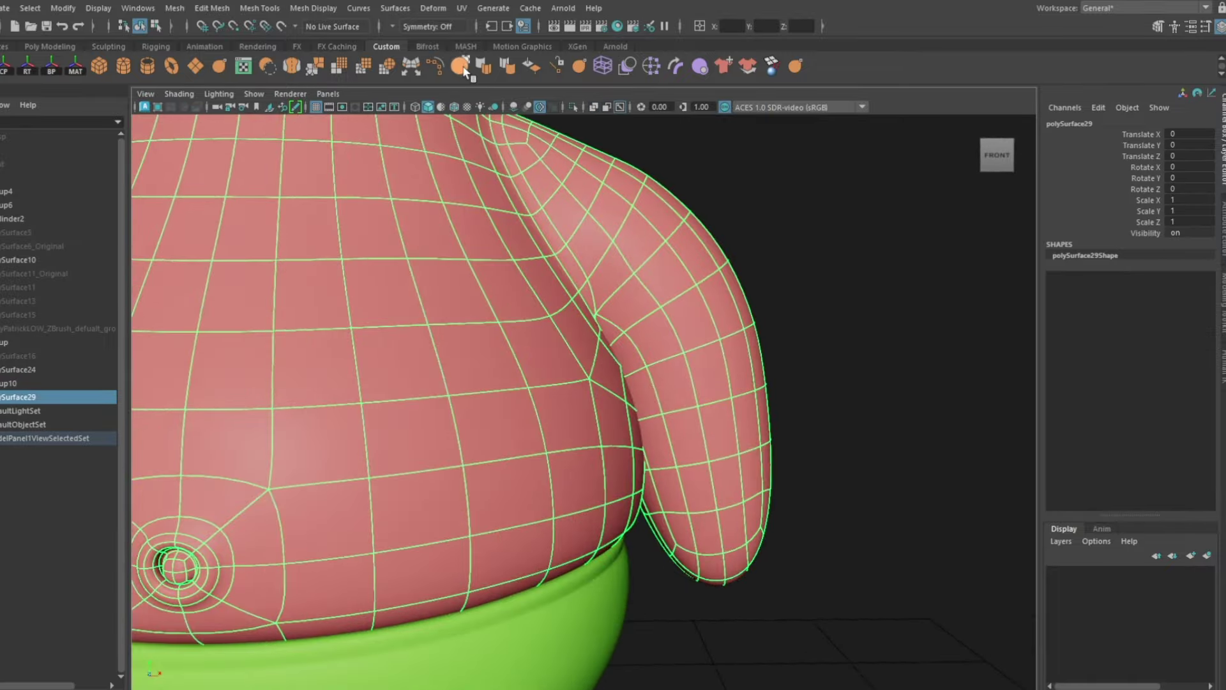
click(463, 69)
Step: Shrink the oval eye and place it to one side of the face
mouse_move(615, 329)
alt+mouse_down()
mouse_move(623, 369)
mouse_move(579, 351)
alt+mouse_up()
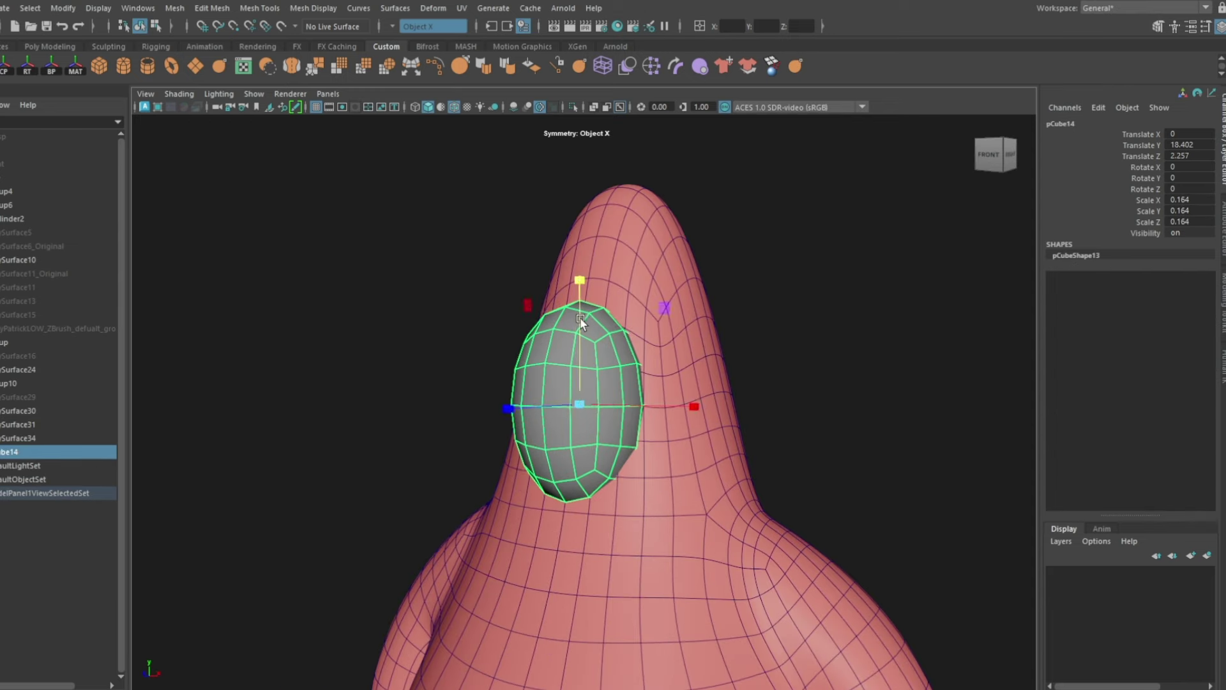
drag(581, 321, 576, 293)
scroll(520, 435, down, 3)
drag(520, 436, 557, 435)
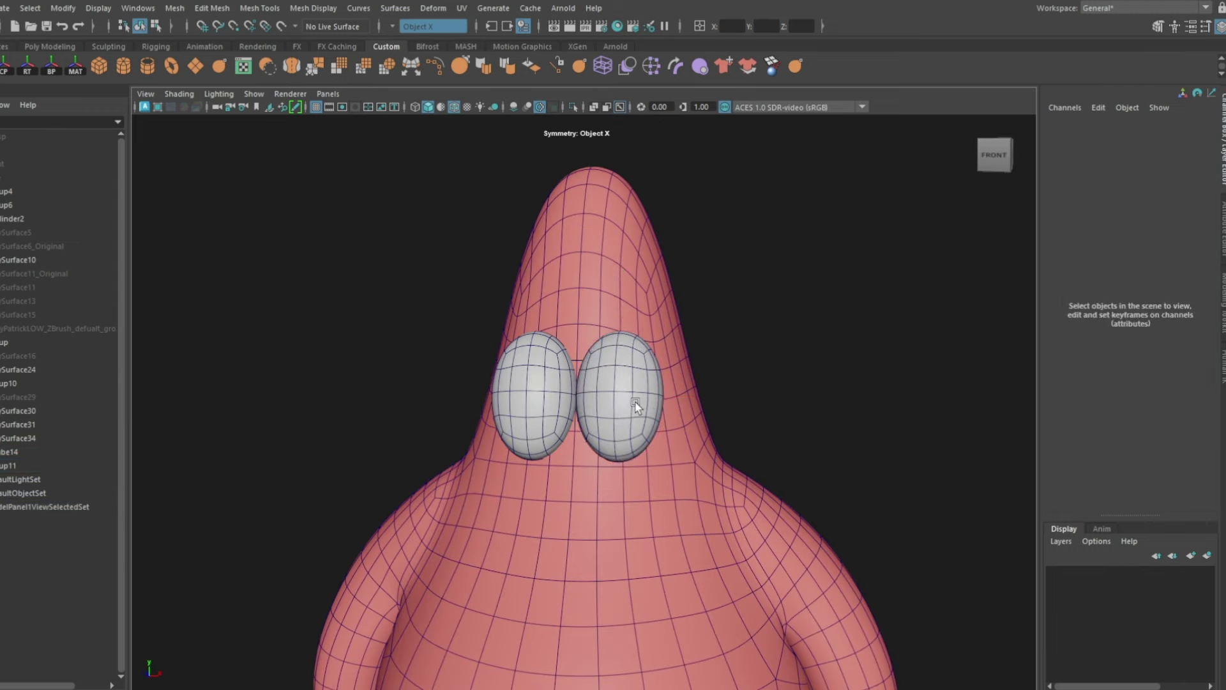
Step: Select both eyes and rotate them into position on the front of the head
click(635, 407)
key(F11)
click(622, 382)
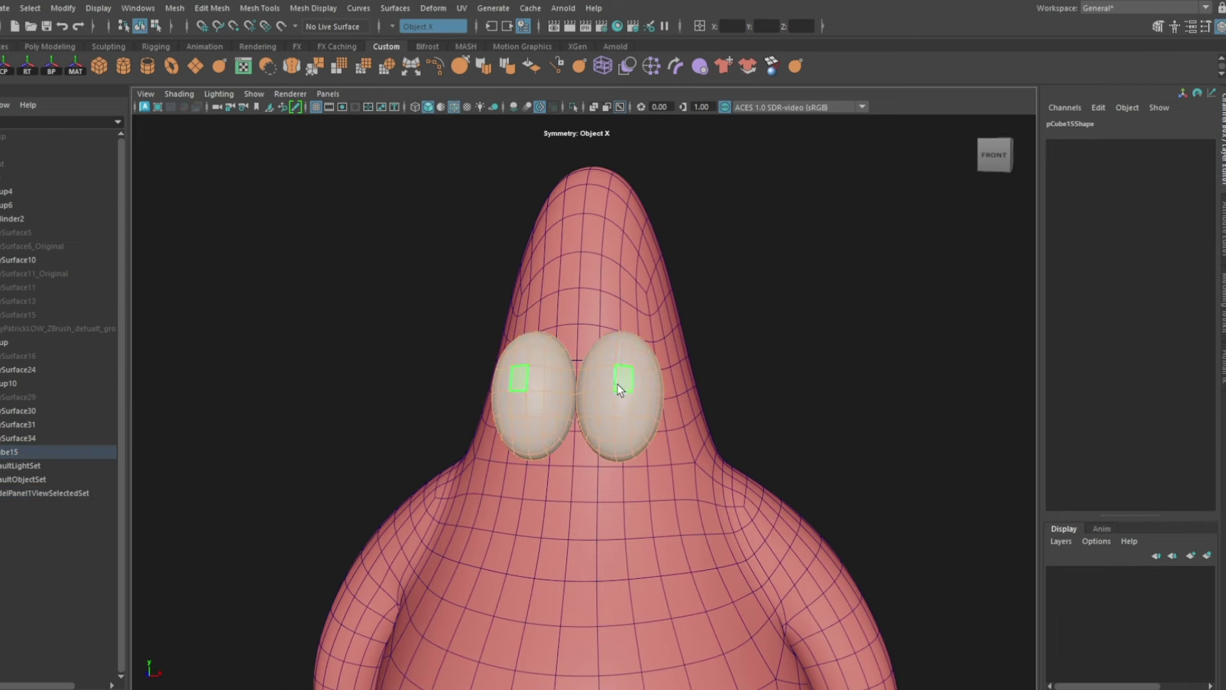
mouse_move(666, 397)
alt+mouse_down()
mouse_move(668, 384)
mouse_move(654, 412)
alt+mouse_up()
key(e)
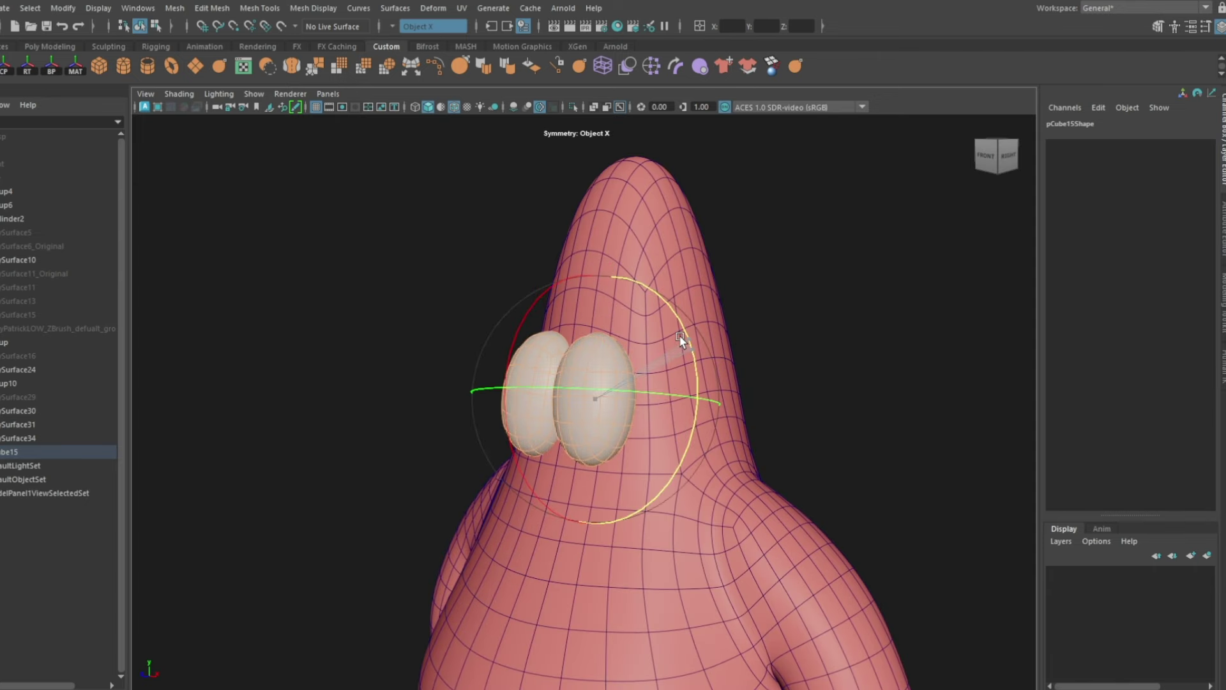
key(w)
key(e)
mouse_move(565, 381)
alt+mouse_down()
mouse_move(538, 373)
mouse_move(576, 391)
alt+mouse_up()
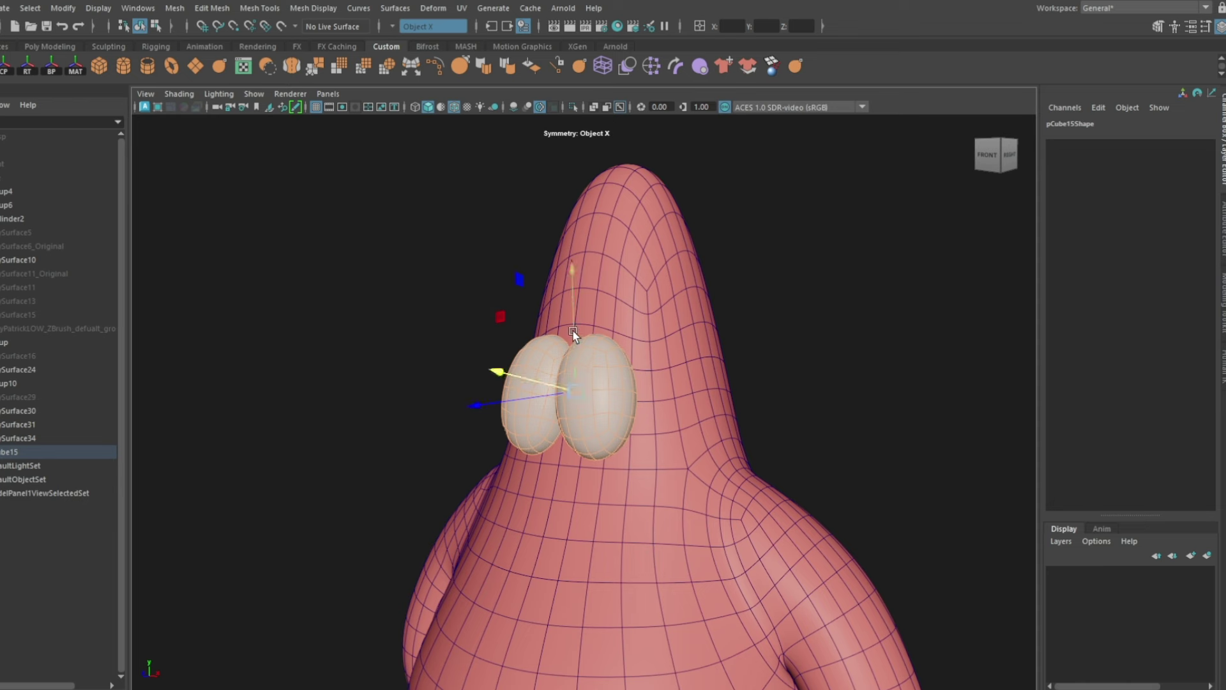
mouse_move(573, 331)
alt+mouse_down()
mouse_move(576, 432)
mouse_move(561, 400)
alt+mouse_up()
key(e)
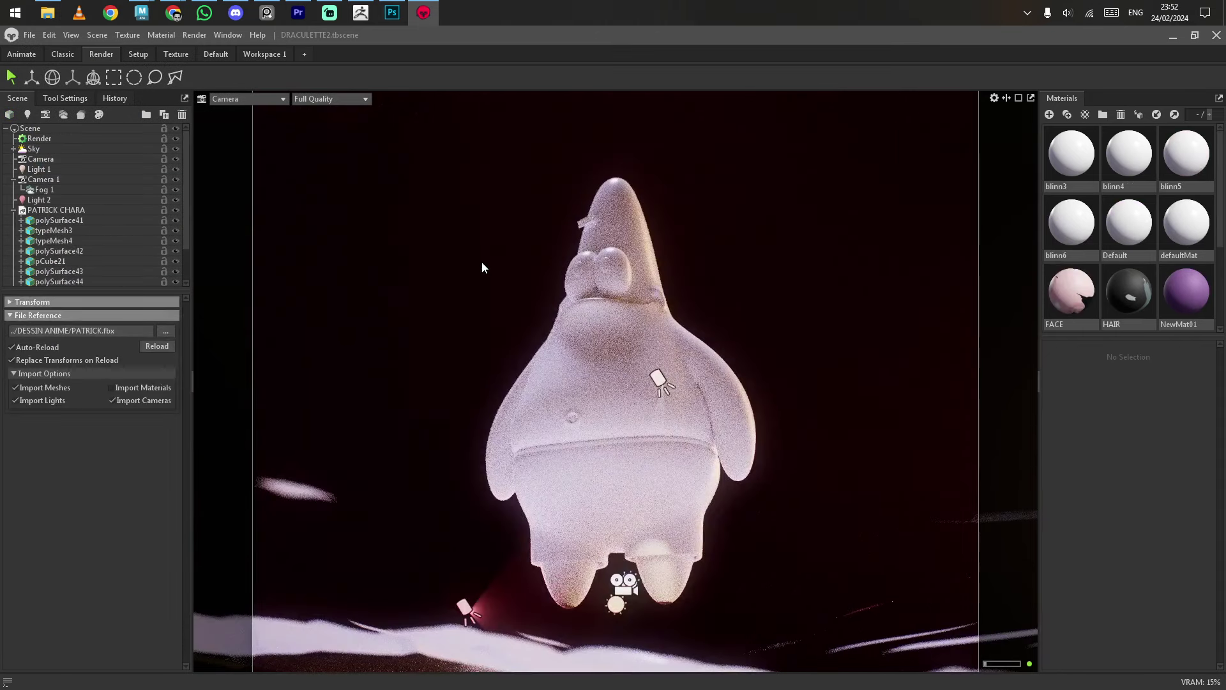
Step: Select the light, confirm a light blue colour and lower its brightness
drag(482, 268, 635, 331)
scroll(660, 327, up, 2)
click(427, 589)
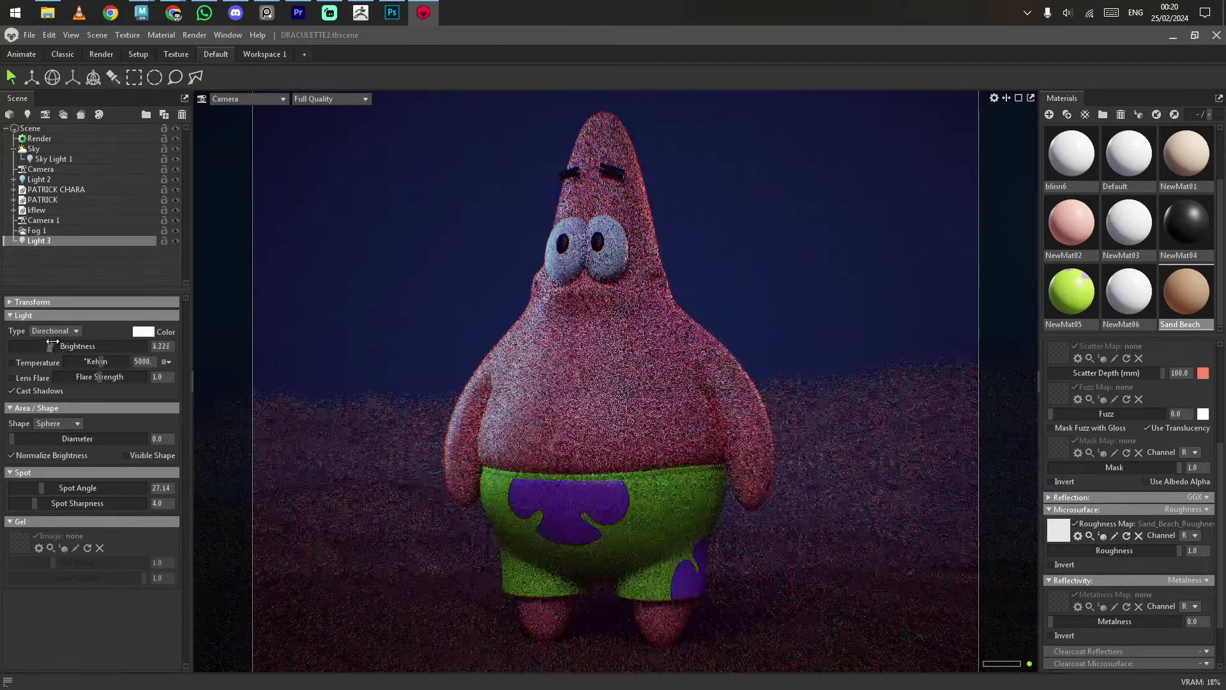
click(746, 265)
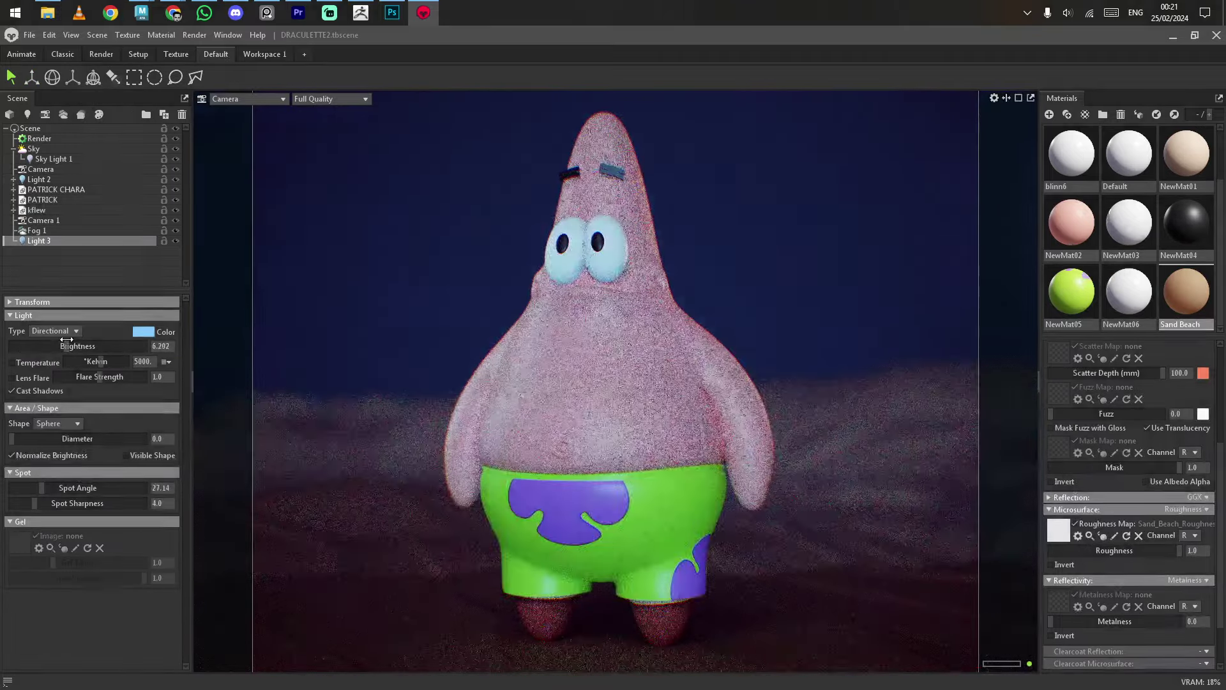
mouse_move(57, 346)
mouse_down()
mouse_move(39, 338)
mouse_move(64, 338)
mouse_up()
Step: Change the light colour to a warm pale yellow and fine-tune its brightness
click(144, 331)
click(635, 396)
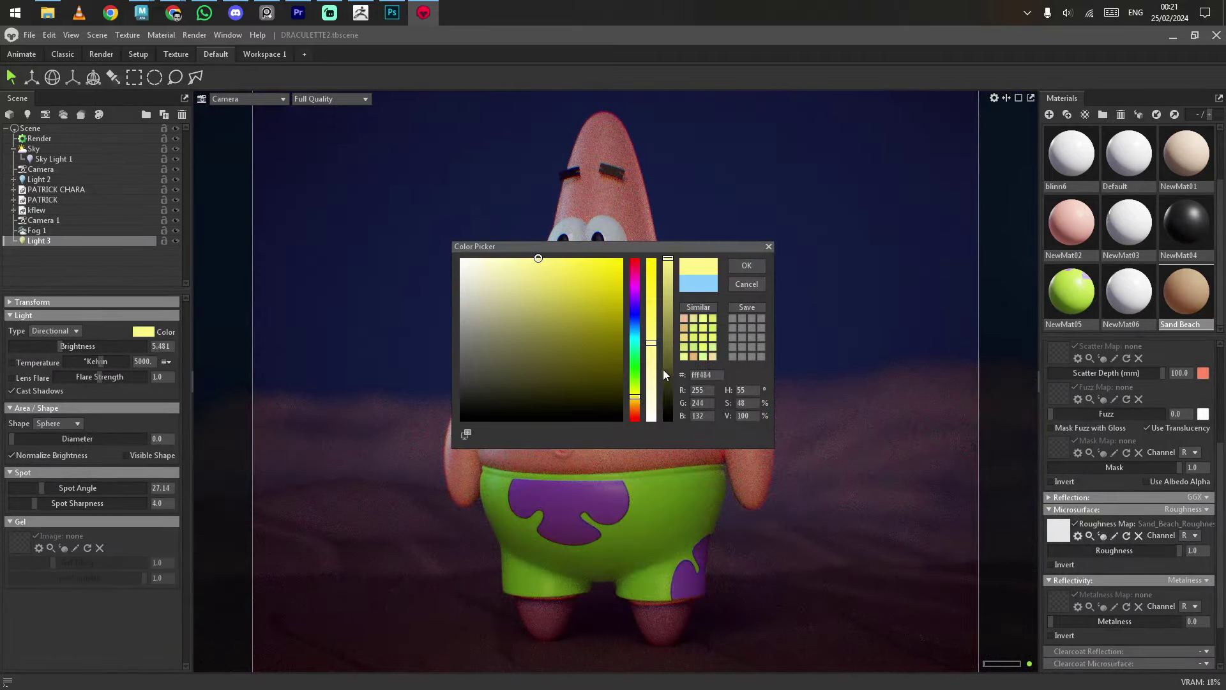
click(745, 265)
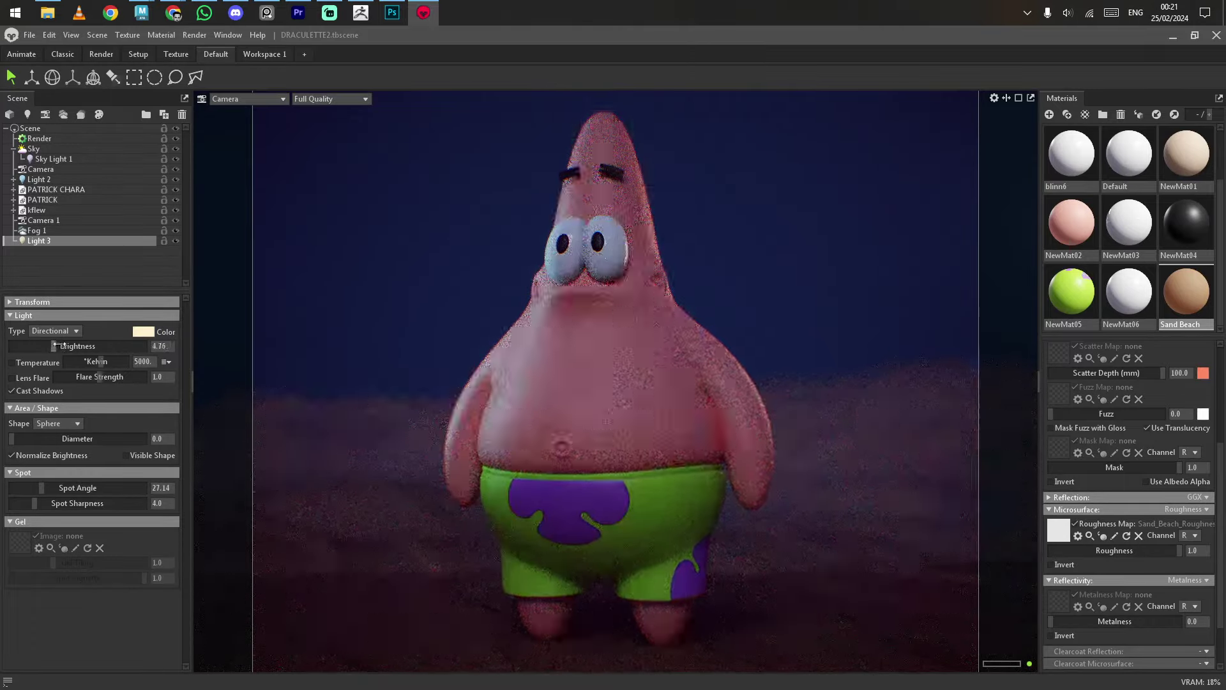
drag(57, 345, 61, 345)
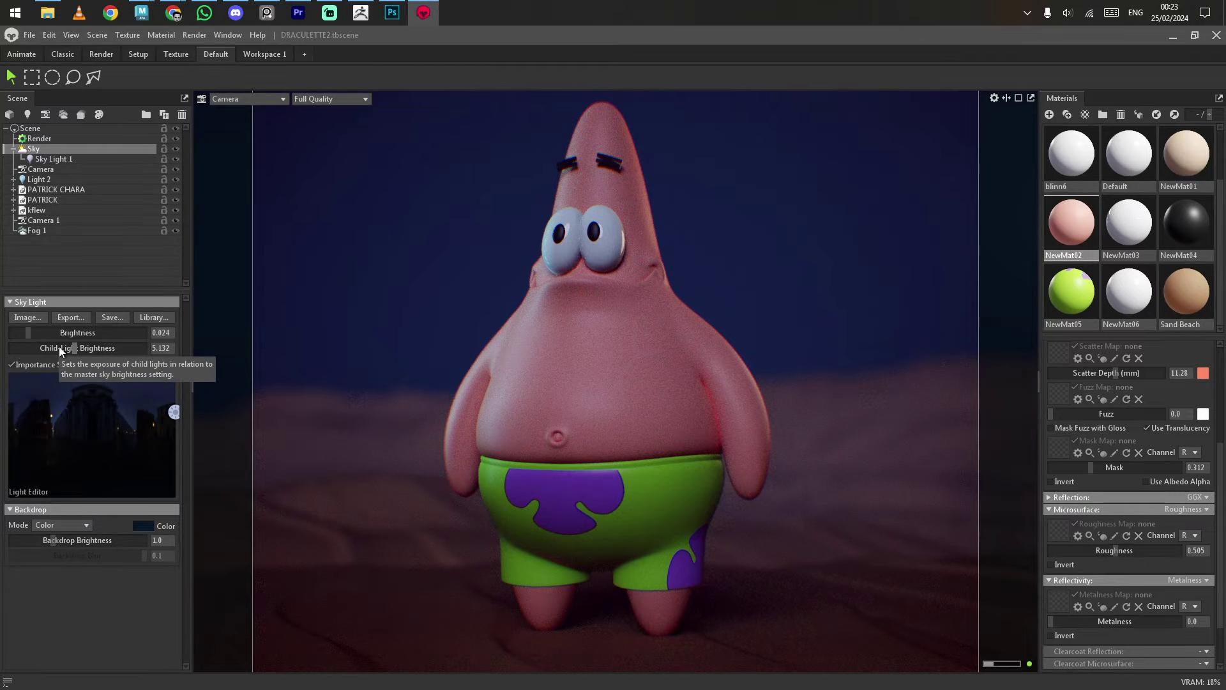
Step: Review the render output settings and reduce the camera's Film grain intensity to 0.838
click(13, 148)
click(39, 138)
scroll(121, 415, down, 5)
scroll(121, 416, down, 4)
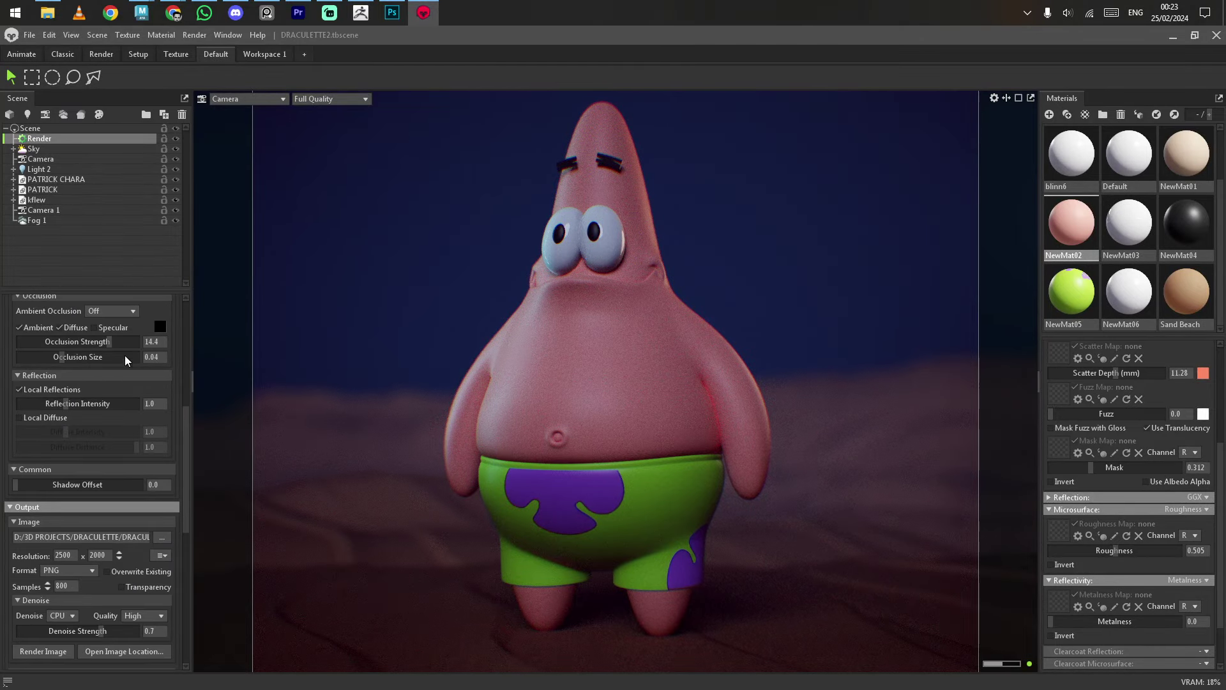
scroll(124, 355, down, 3)
scroll(110, 415, down, 1)
scroll(83, 415, down, 3)
scroll(83, 412, down, 3)
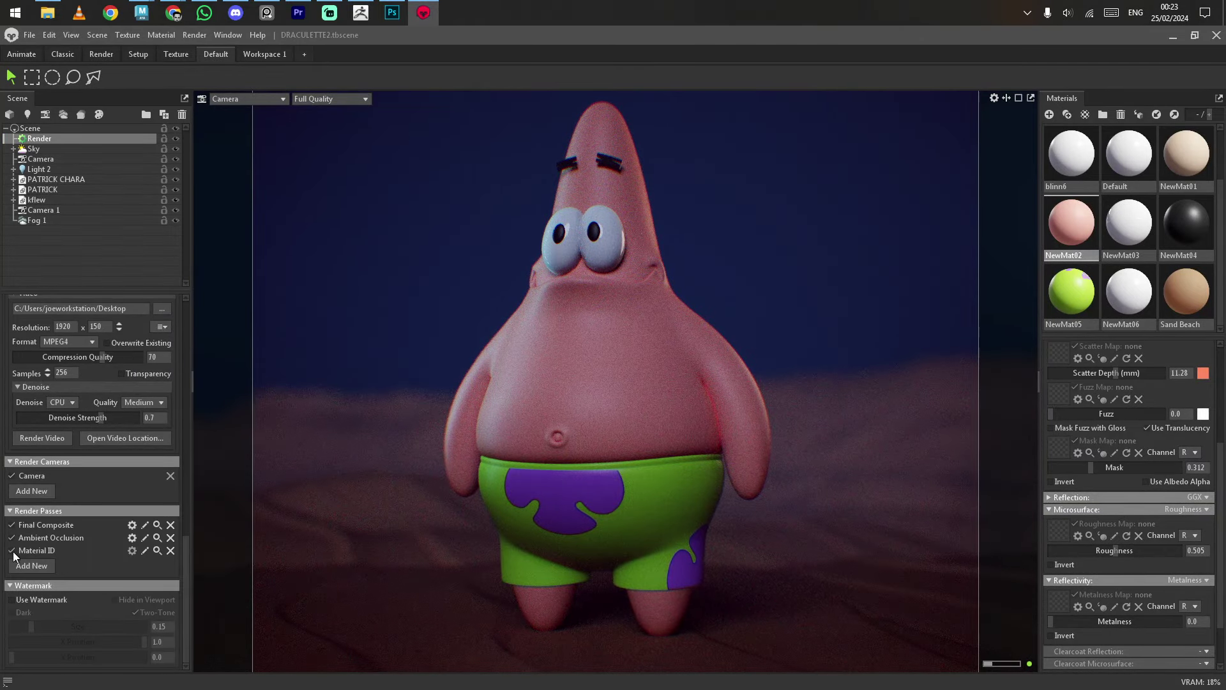
click(41, 159)
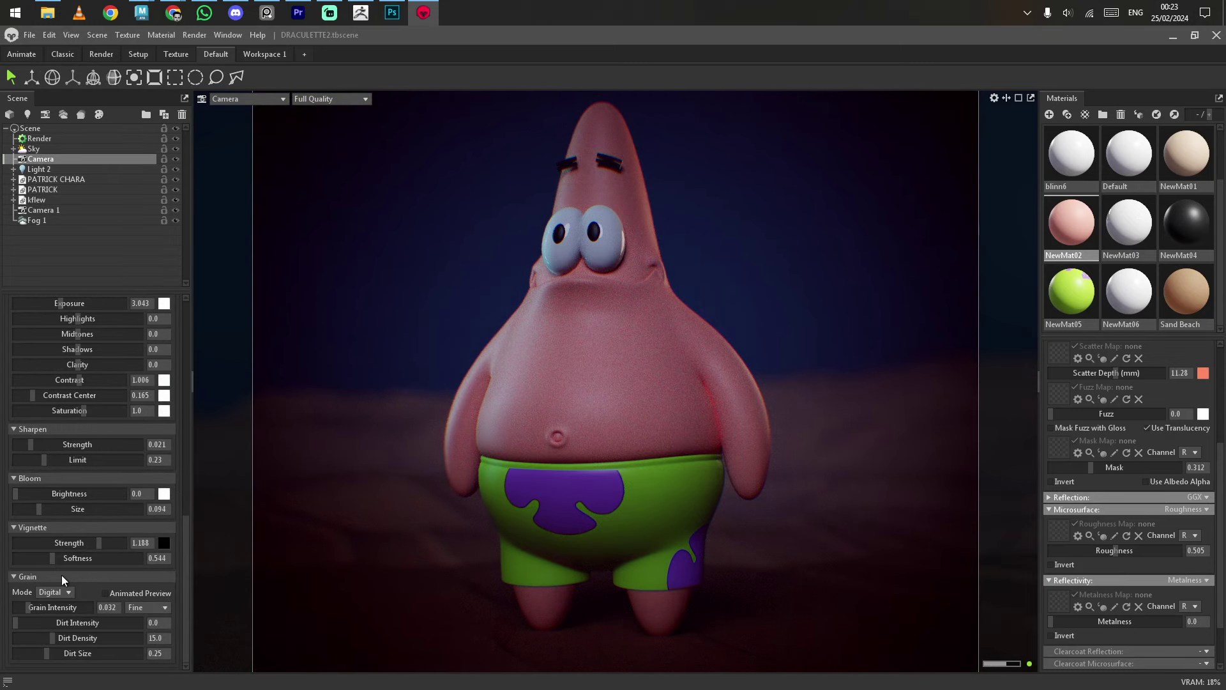
drag(40, 607, 29, 605)
Step: Select Patrick's body parts and set their Albedo colour to pink
double_click(1072, 224)
click(1158, 467)
drag(575, 236, 870, 215)
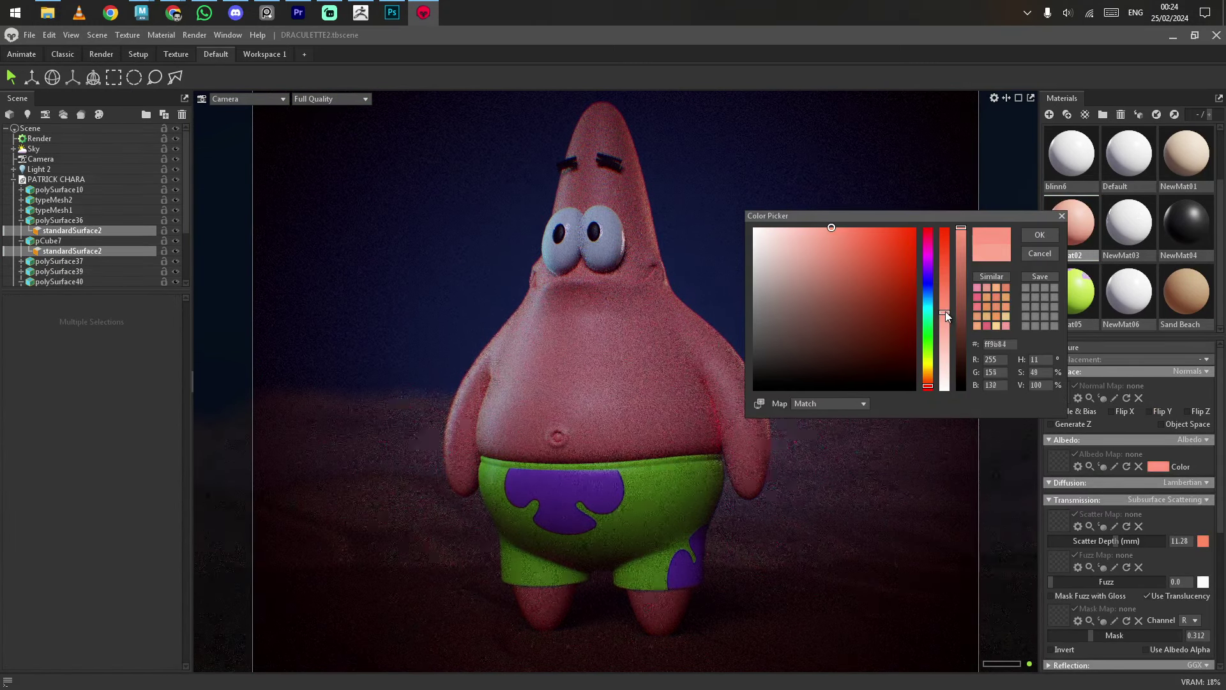
drag(926, 391, 942, 263)
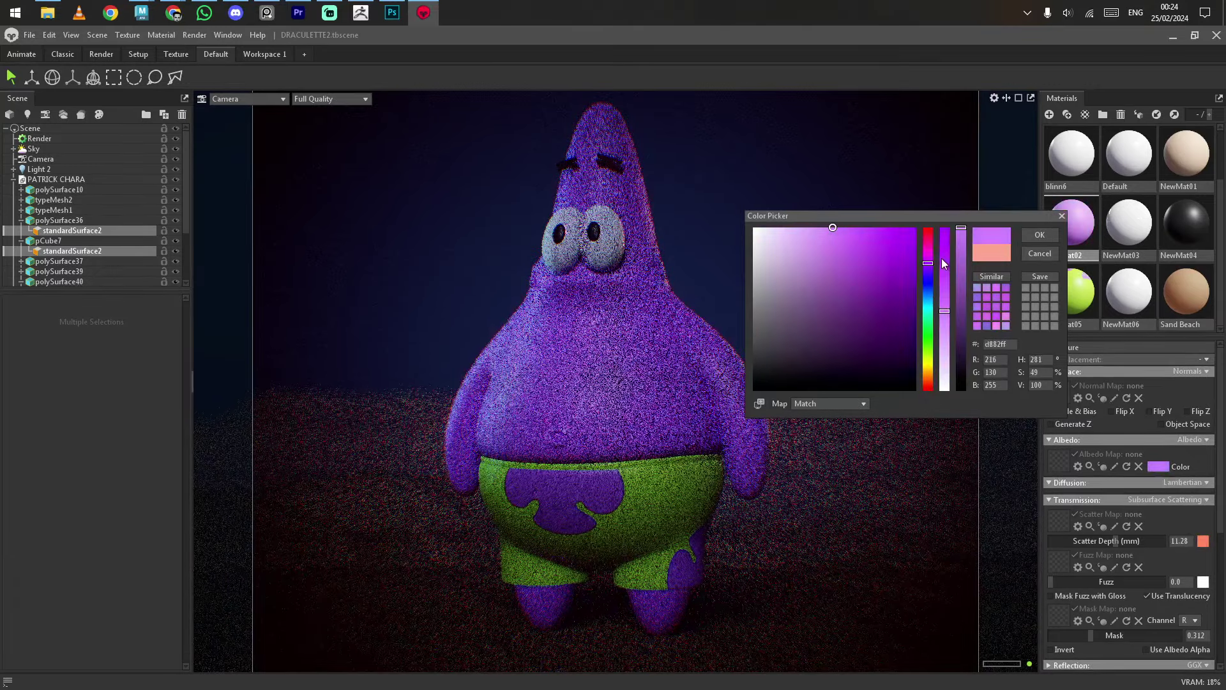
drag(931, 346, 929, 385)
click(1039, 234)
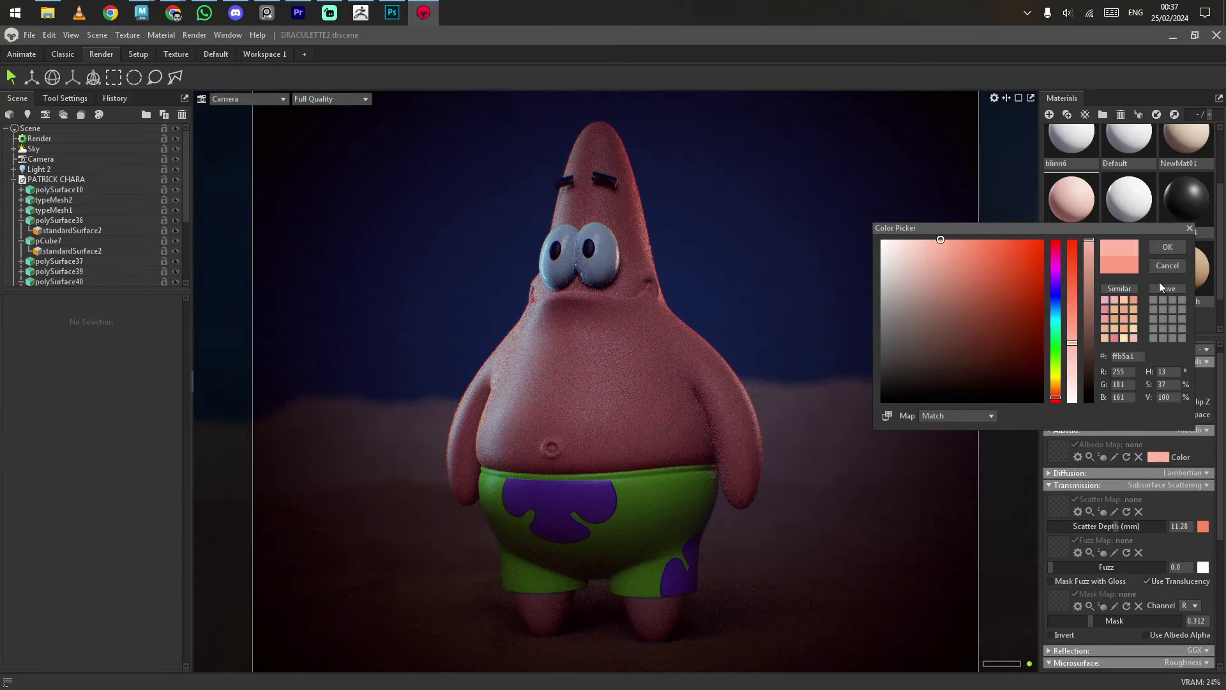
Step: Apply the Skin material from the library to Patrick's body mesh
scroll(1079, 285, down, 2)
click(1063, 294)
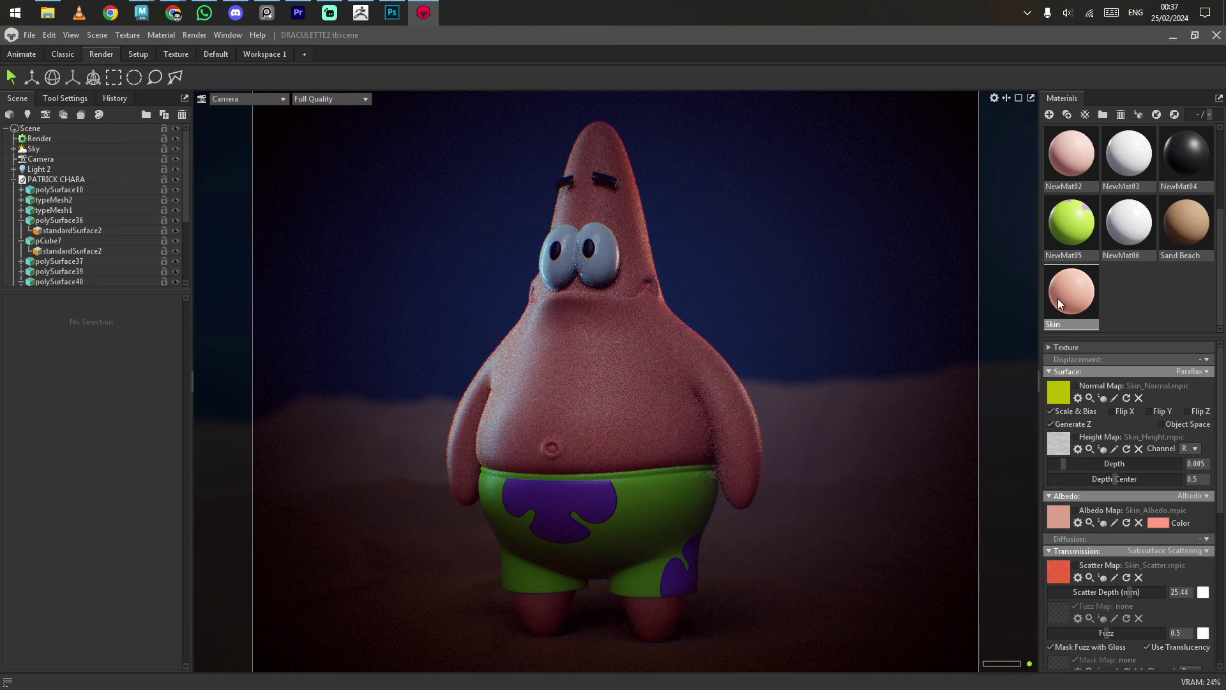
click(1128, 286)
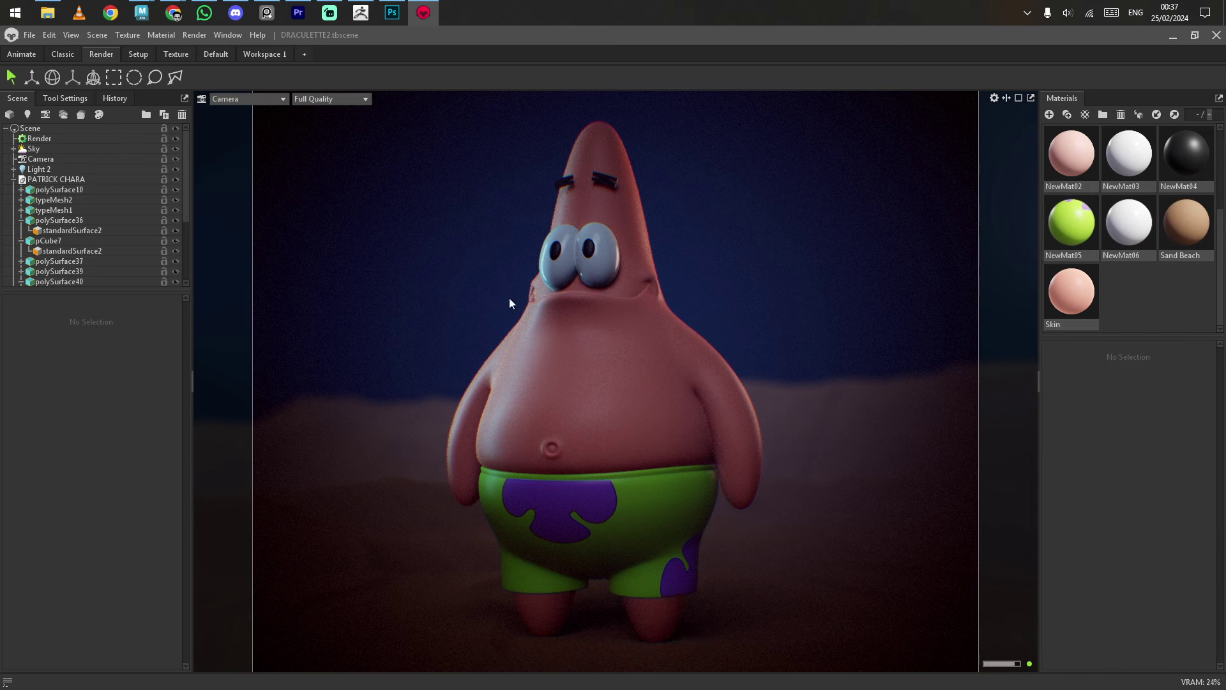
click(508, 298)
Step: Adjust the Skin material's subsurface scattering and transmission colour
scroll(1124, 466, down, 2)
click(1123, 459)
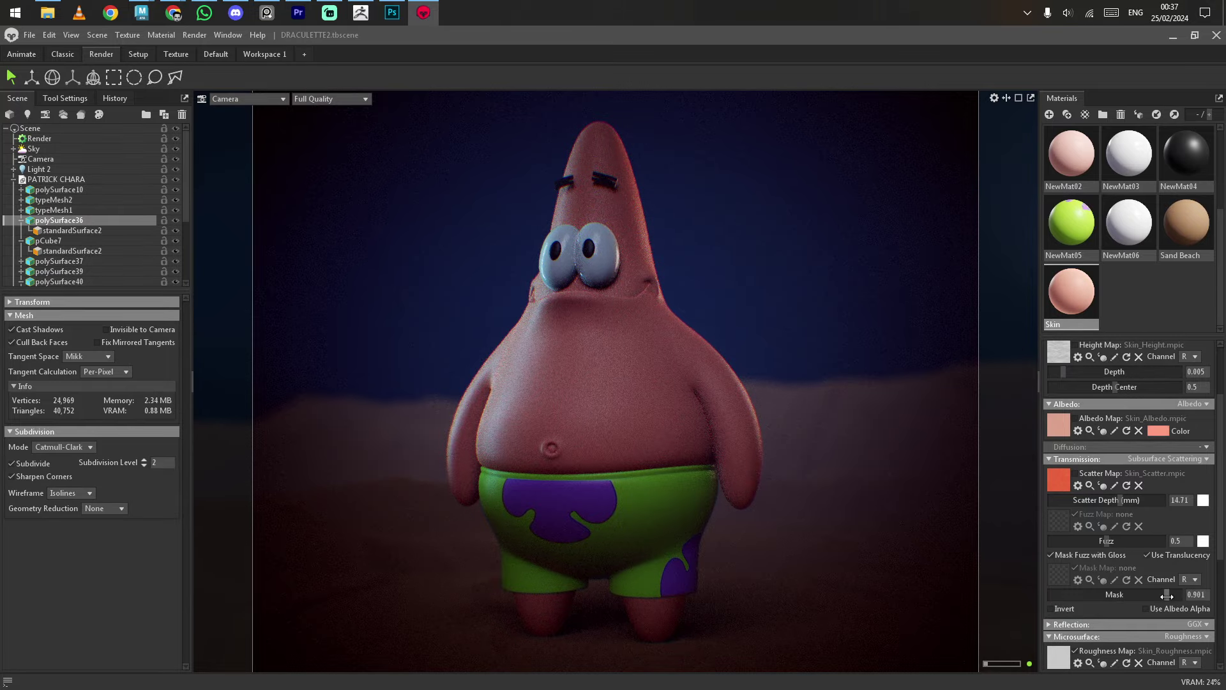
click(1154, 431)
drag(1072, 317, 1071, 322)
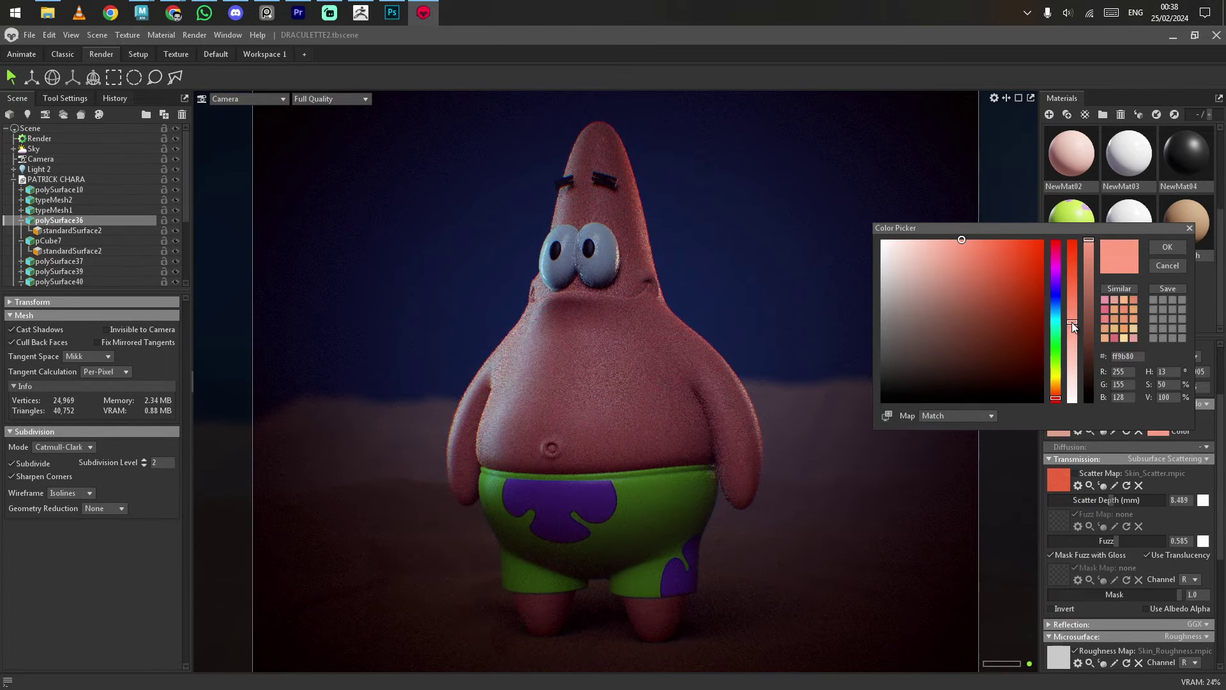